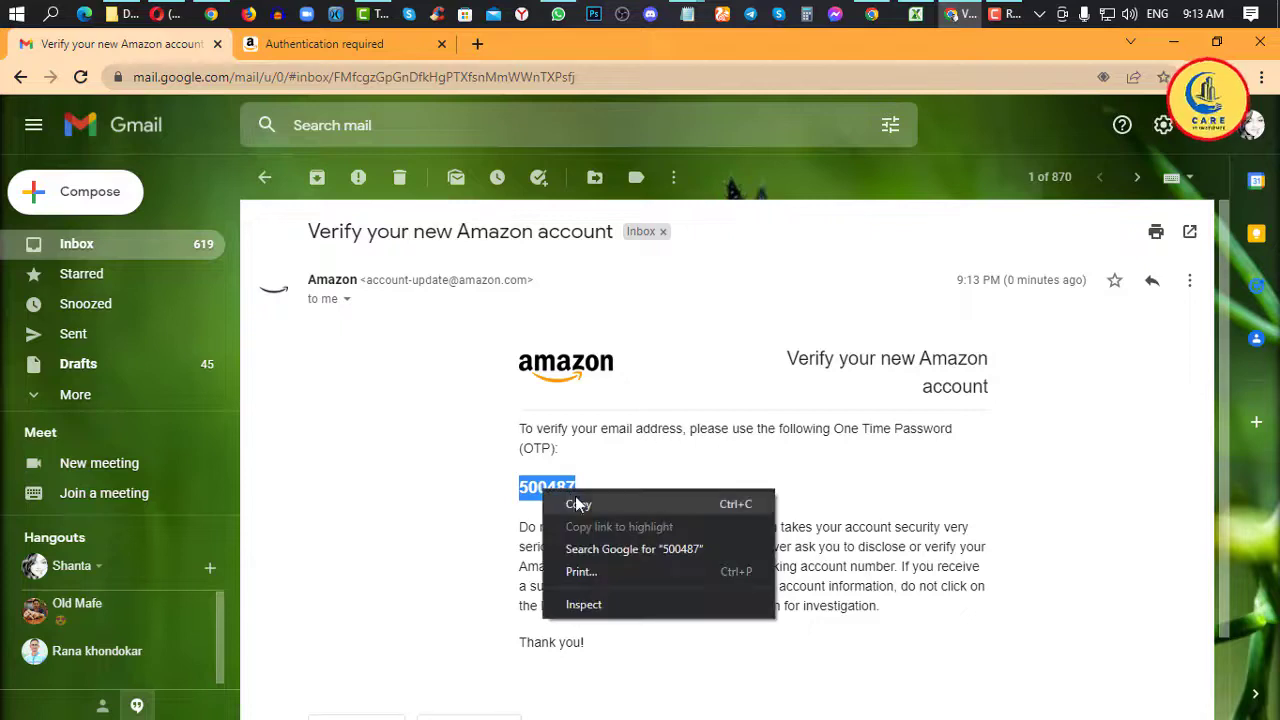
- Paste the one-time password from Gmail into Amazon's verification page and verify the email
left_click(580, 504)
left_click(331, 46)
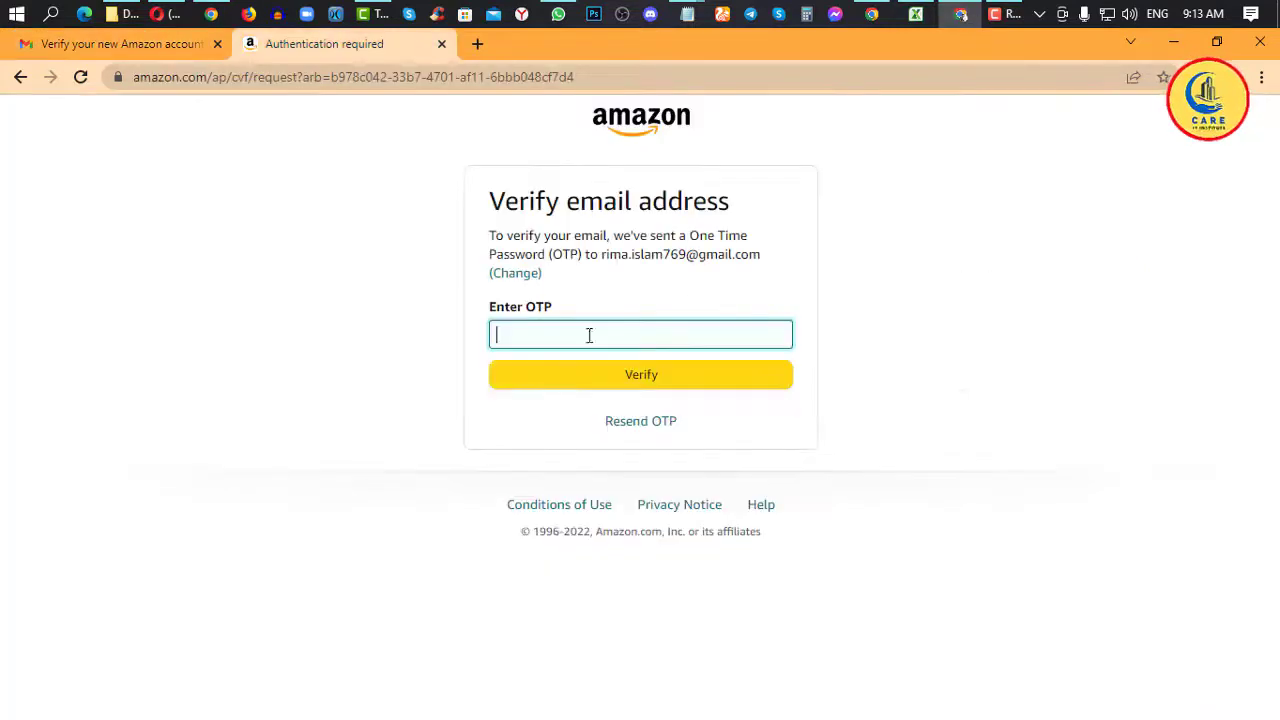
key("ctrl+v")
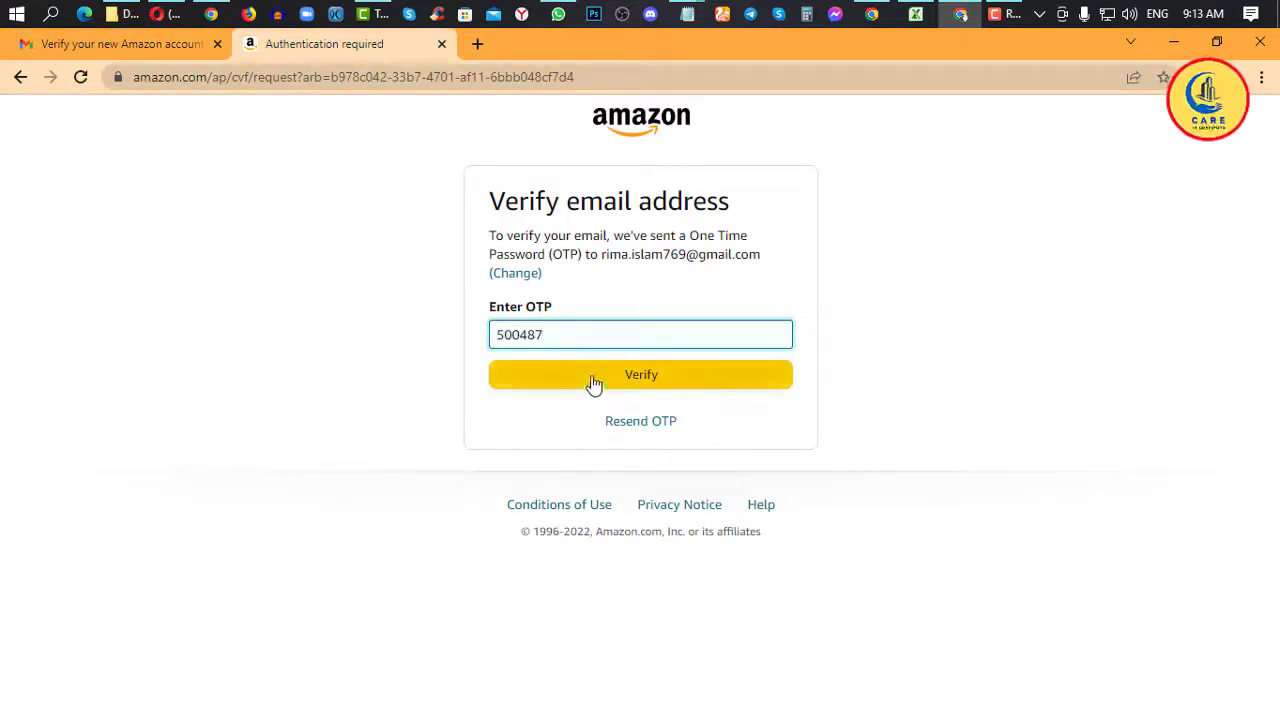
left_click(617, 380)
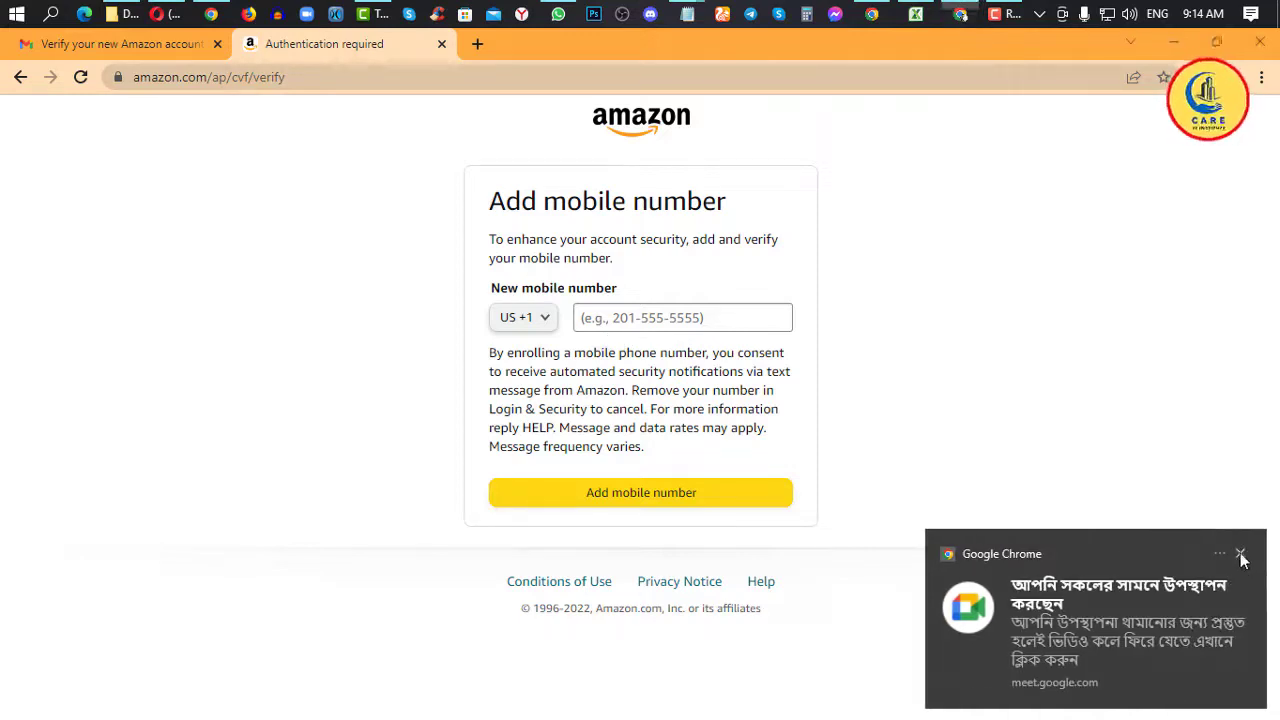
- Dismiss the meeting notification and choose Bangladesh +880 as the mobile country code
left_click(1239, 554)
left_click(545, 322)
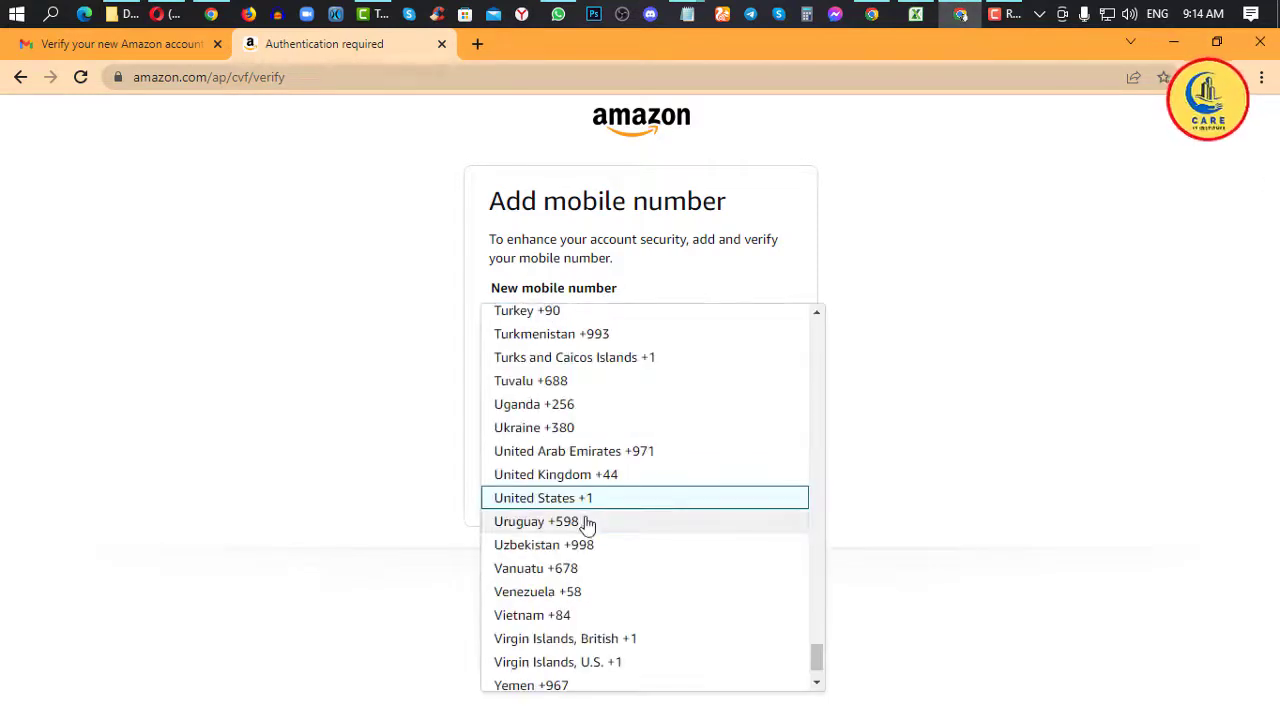
scroll(586, 520, "down", 1)
scroll(586, 518, "up", 9)
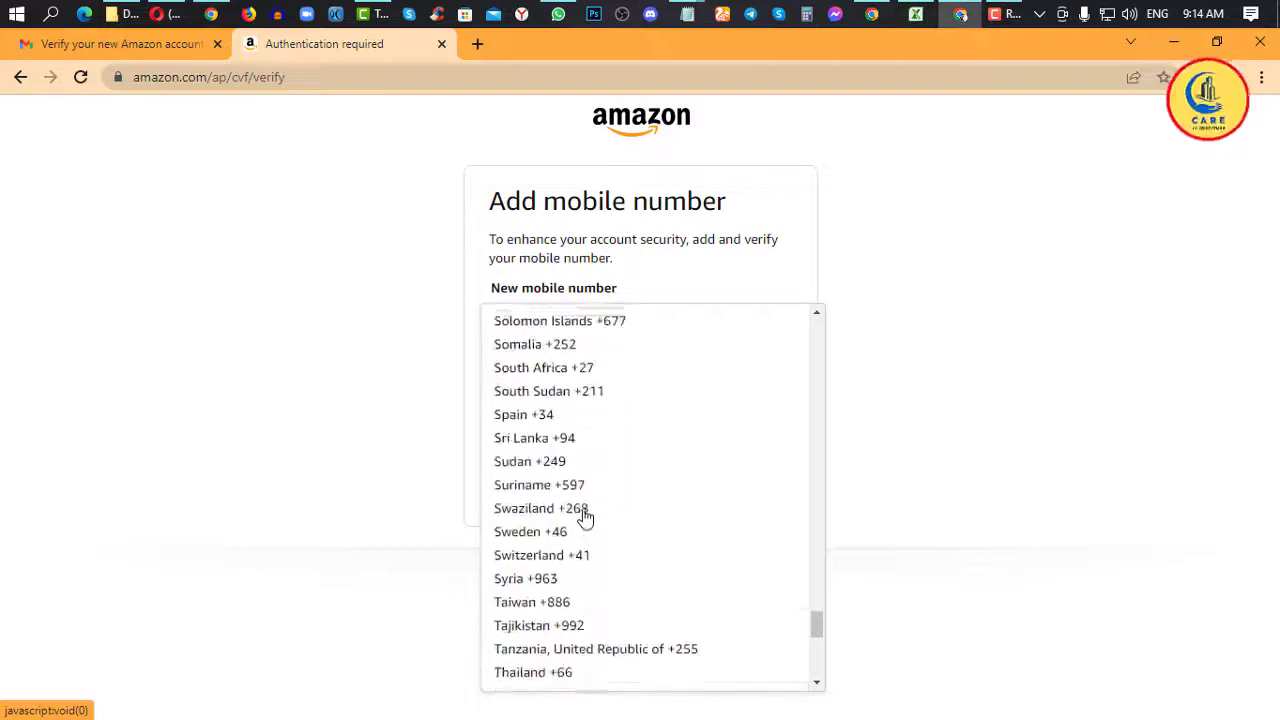
scroll(560, 440, "up", 20)
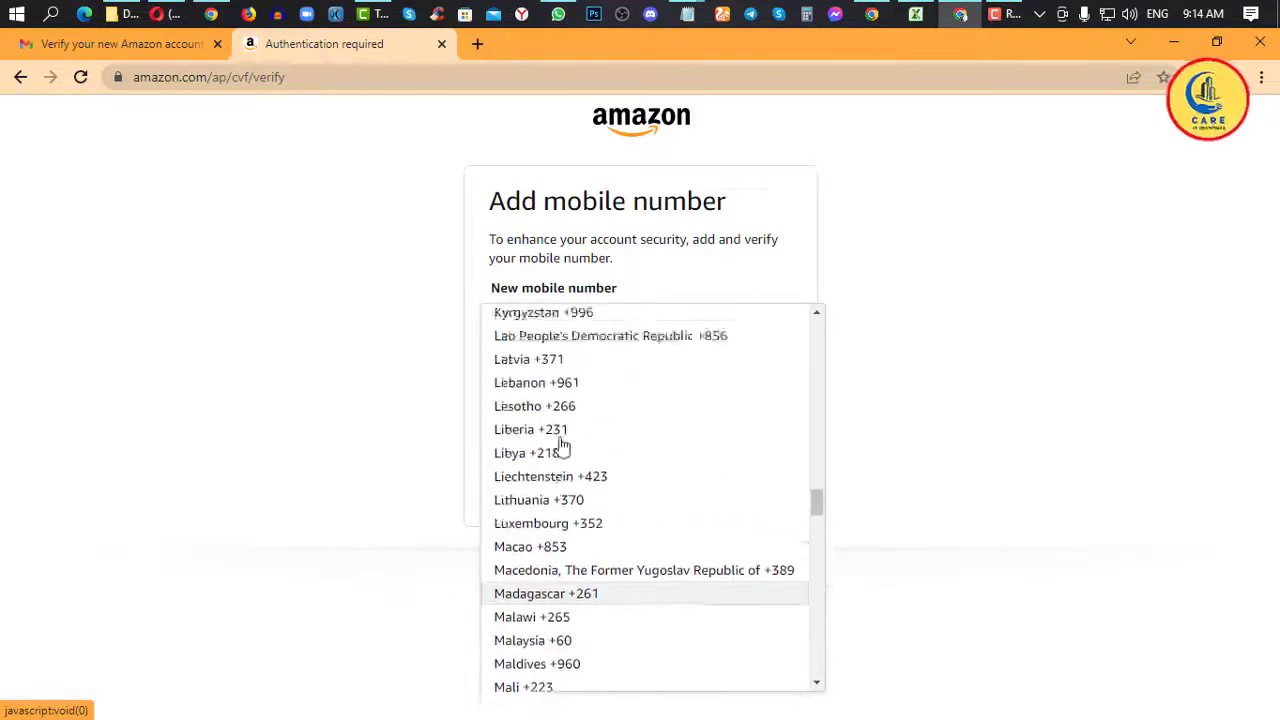
scroll(562, 446, "up", 8)
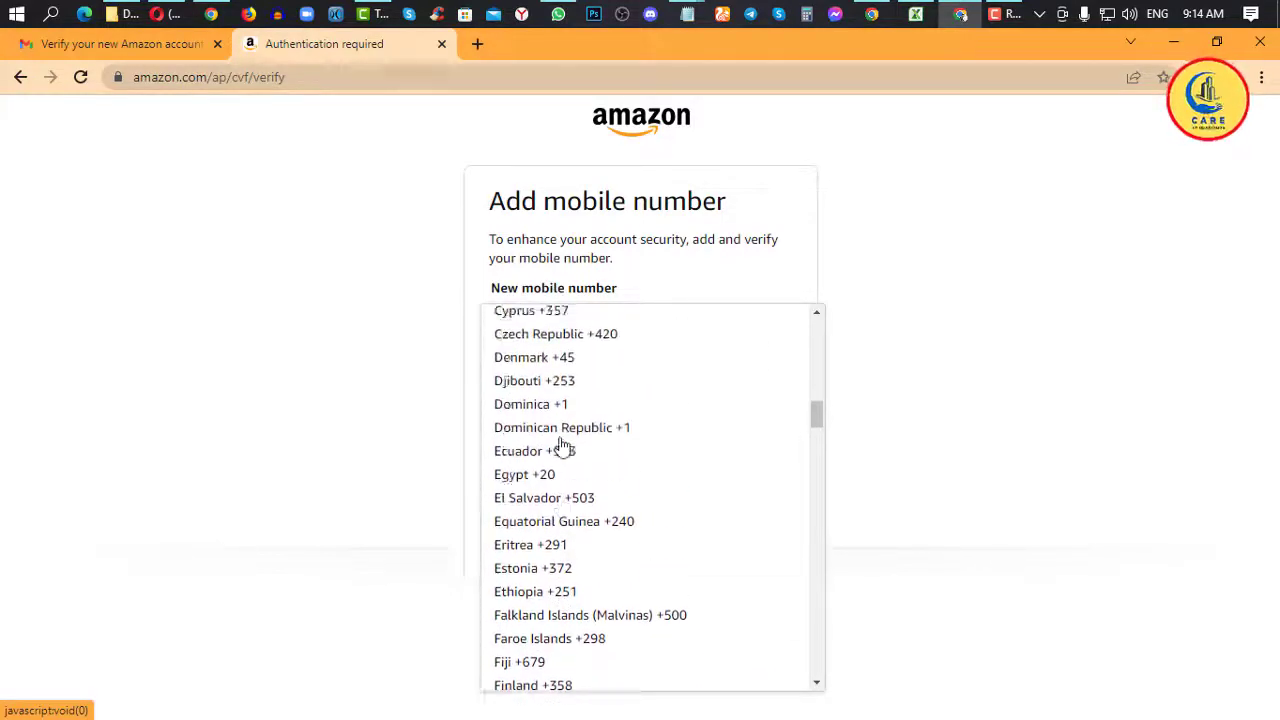
scroll(562, 447, "up", 7)
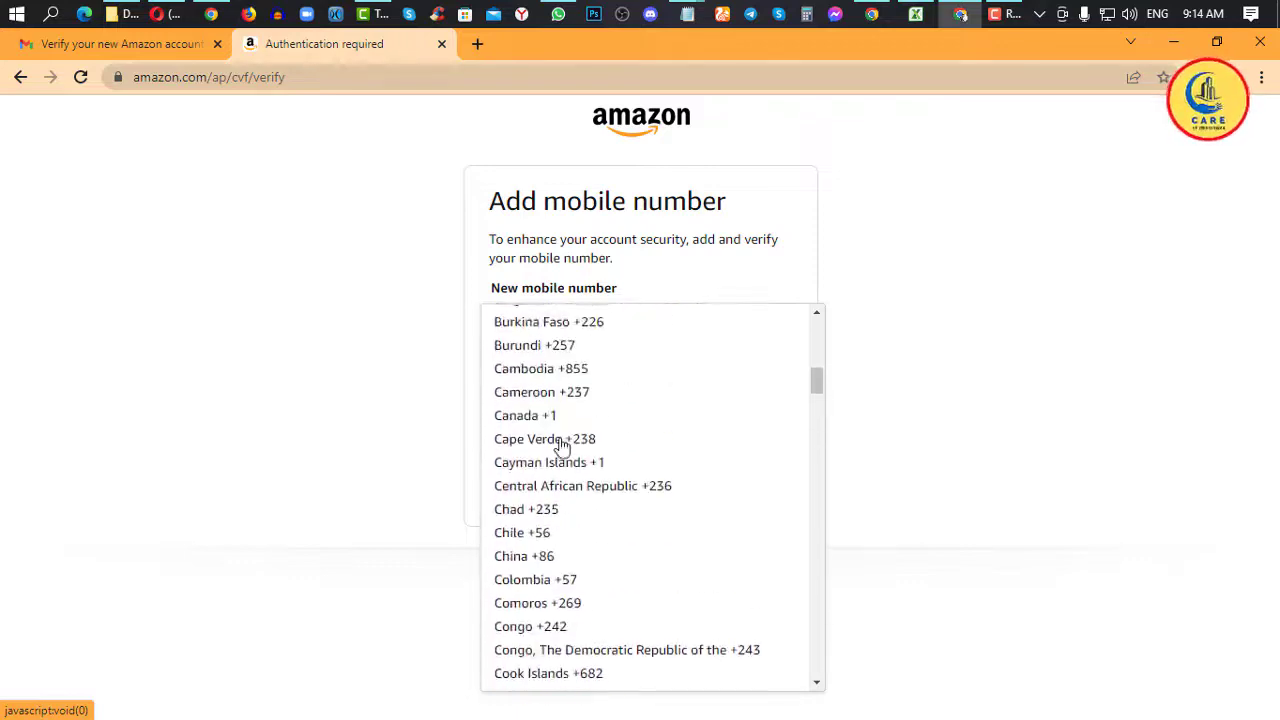
scroll(555, 430, "up", 2)
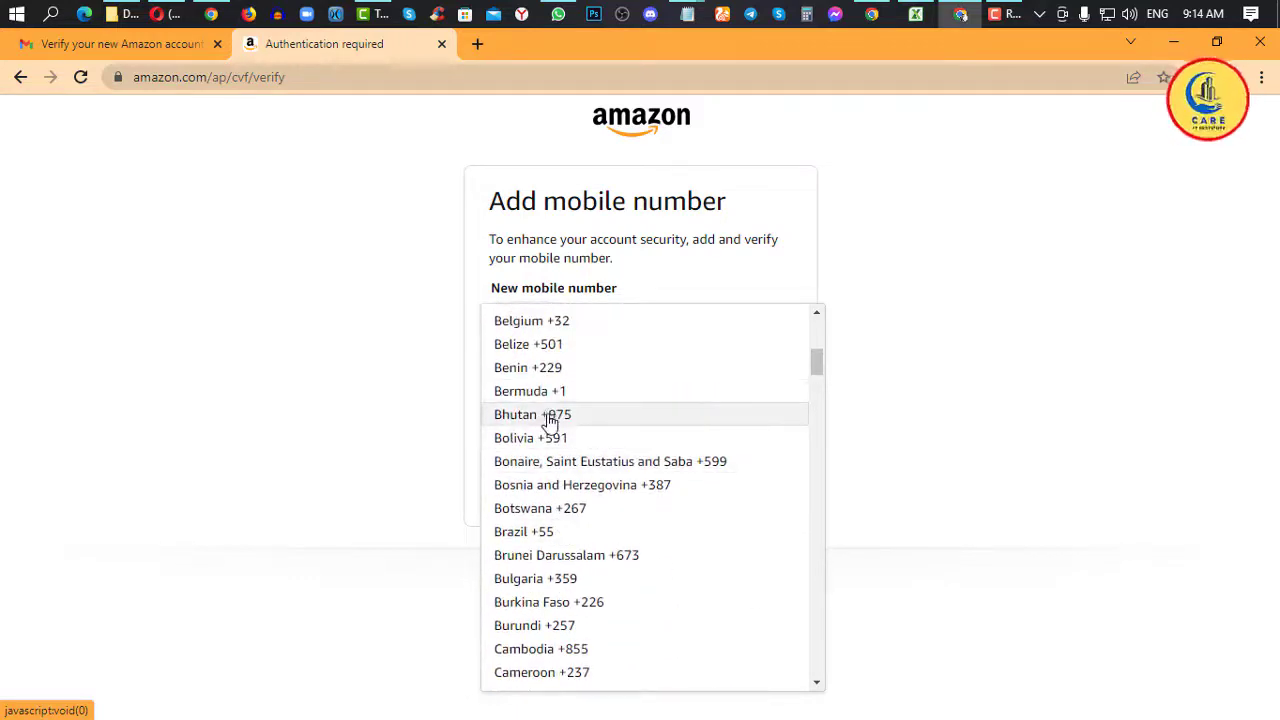
scroll(569, 477, "up", 1)
scroll(571, 477, "up", 1)
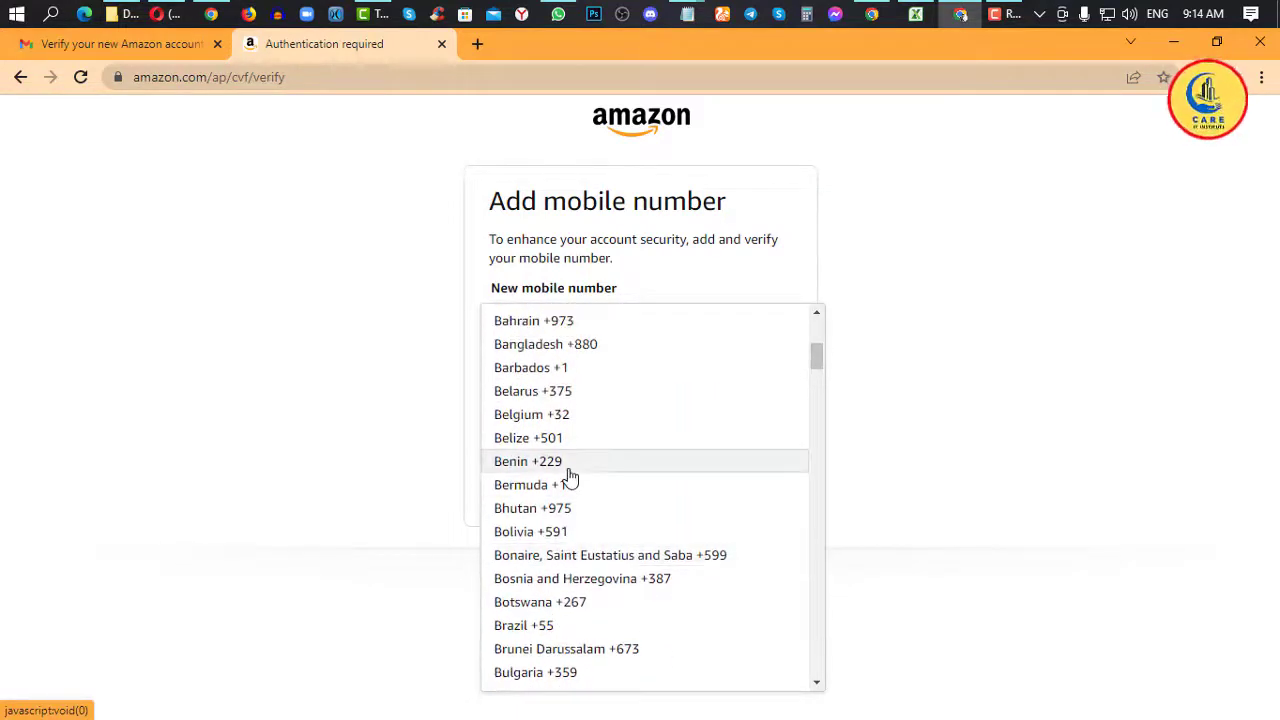
left_click(531, 344)
- Add the mobile number and enter the one-time code texted to it
left_click(618, 317)
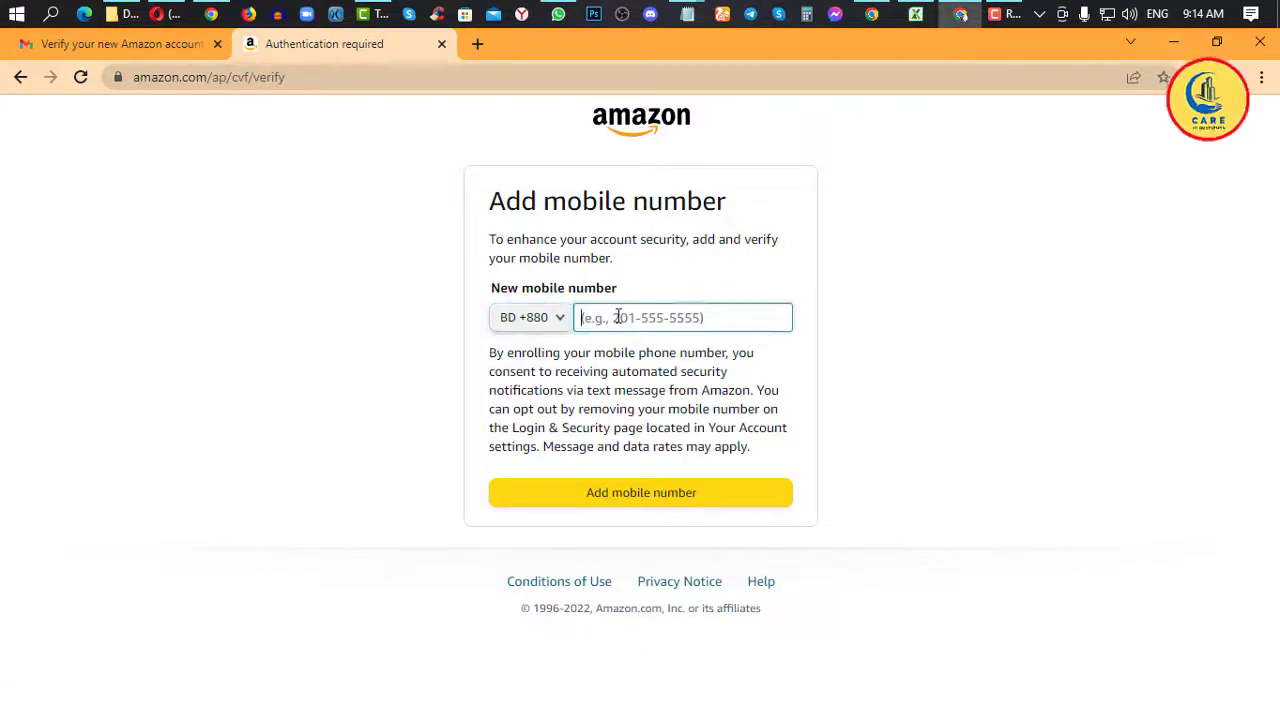
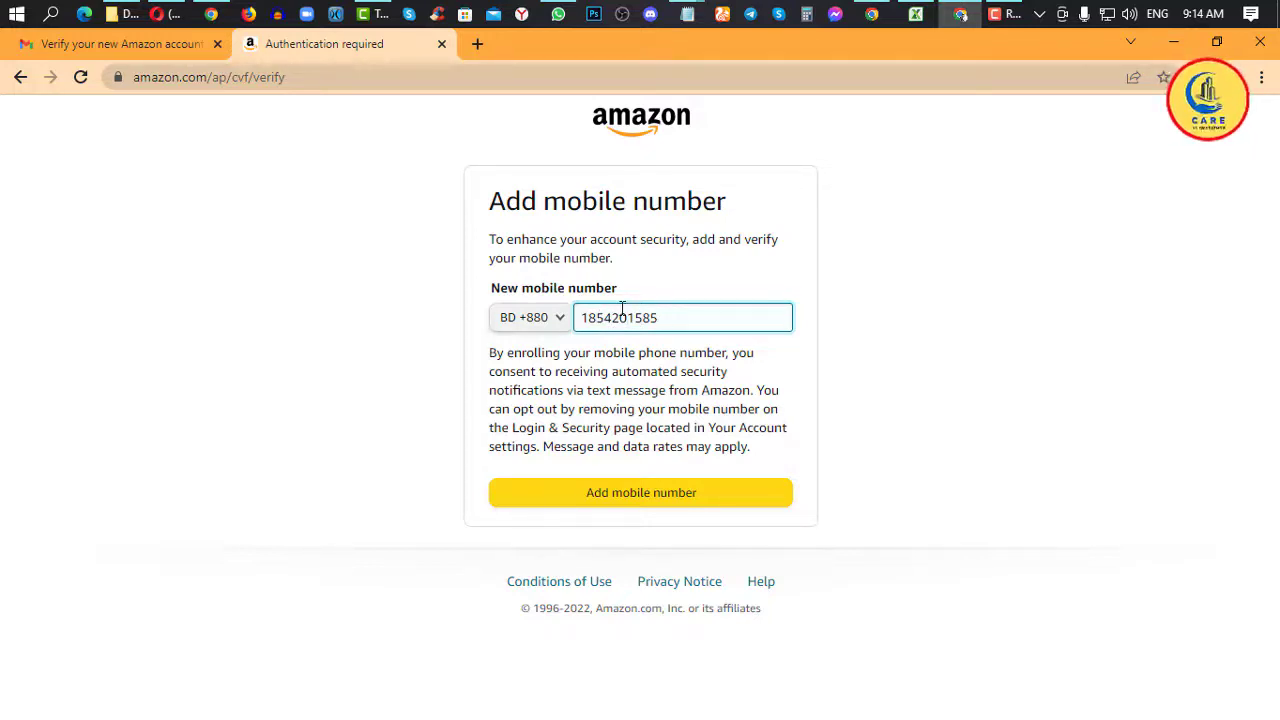
left_click(593, 492)
left_click(555, 357)
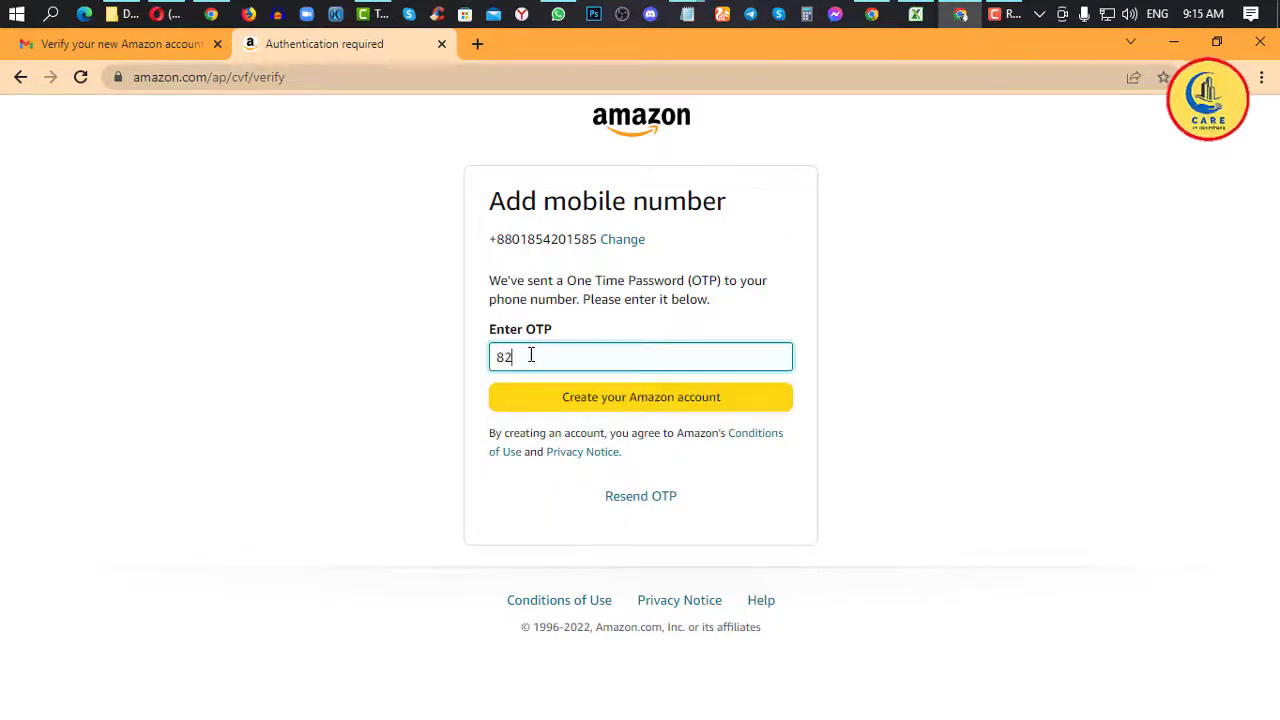
- Create the Amazon account and enter the payee's name in the Payee Name field
left_click(644, 405)
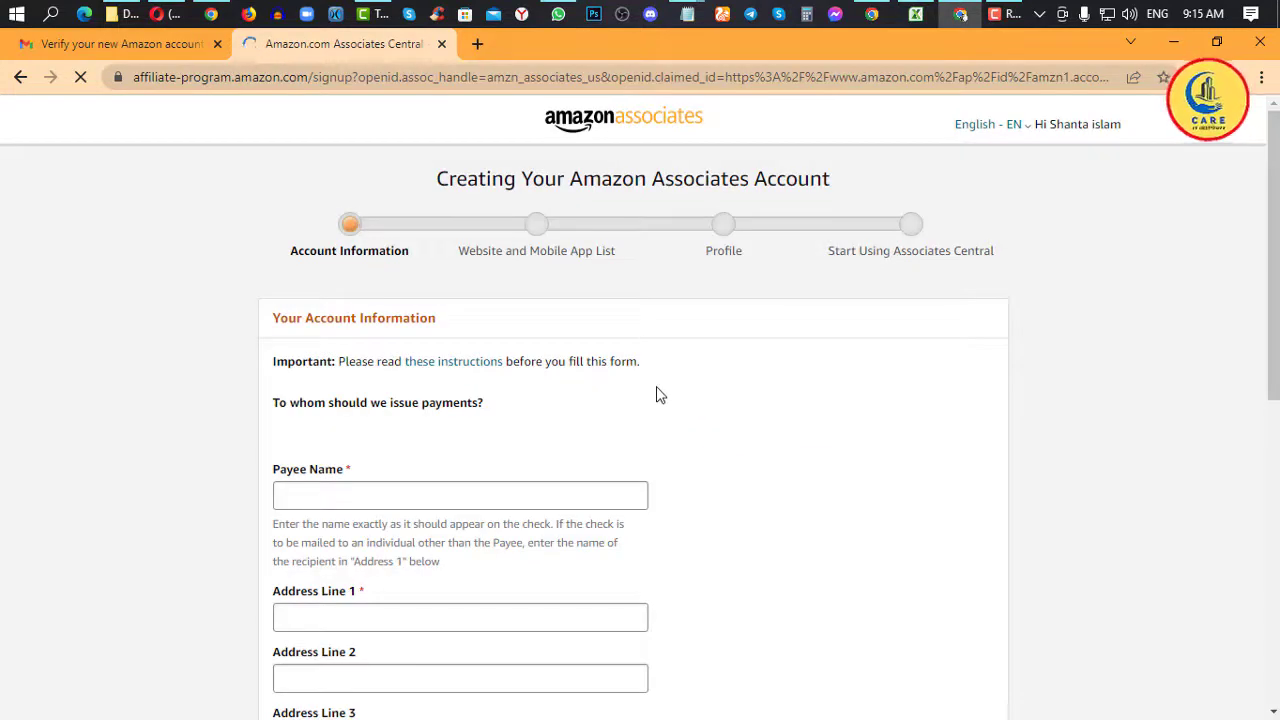
scroll(660, 395, "down", 5)
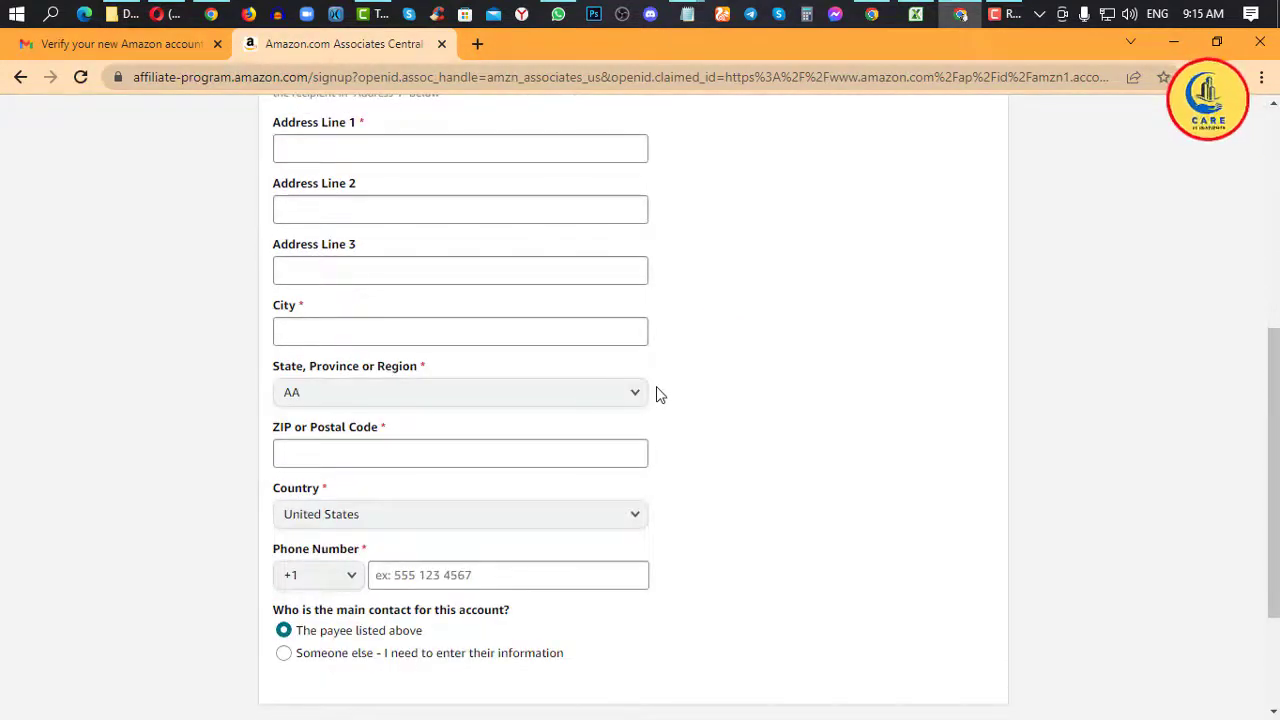
scroll(660, 395, "up", 5)
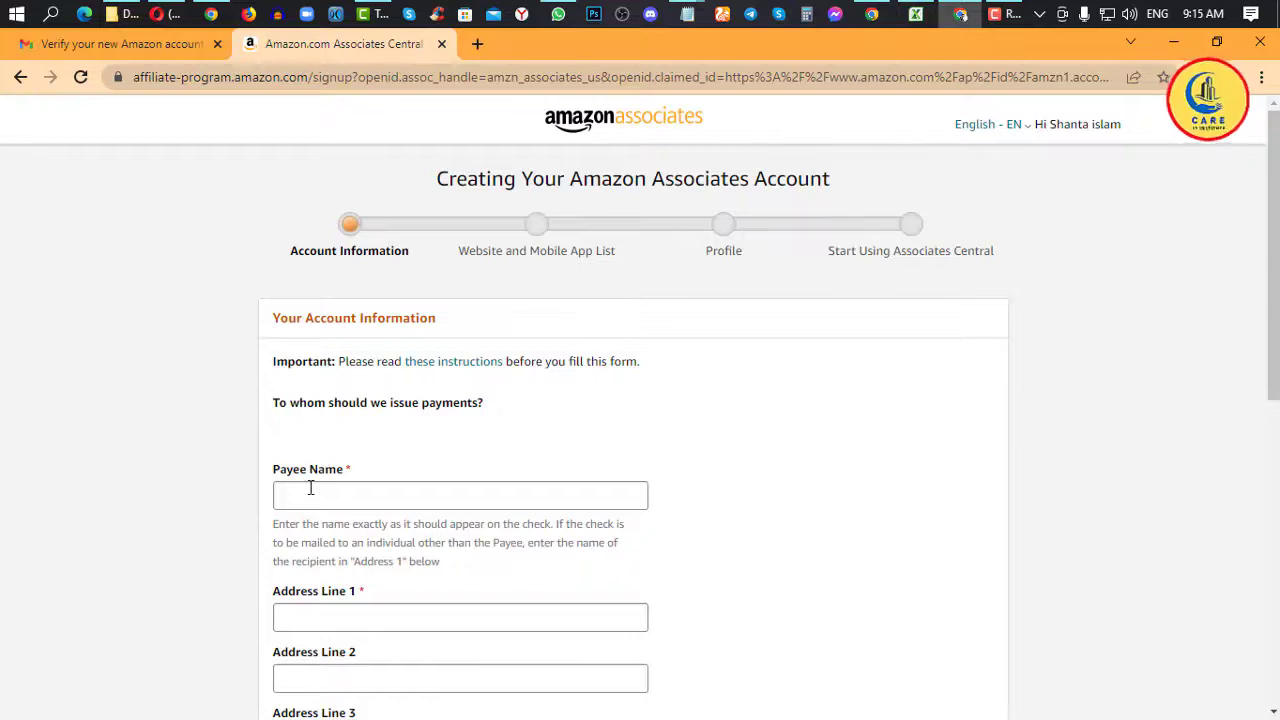
left_click(310, 488)
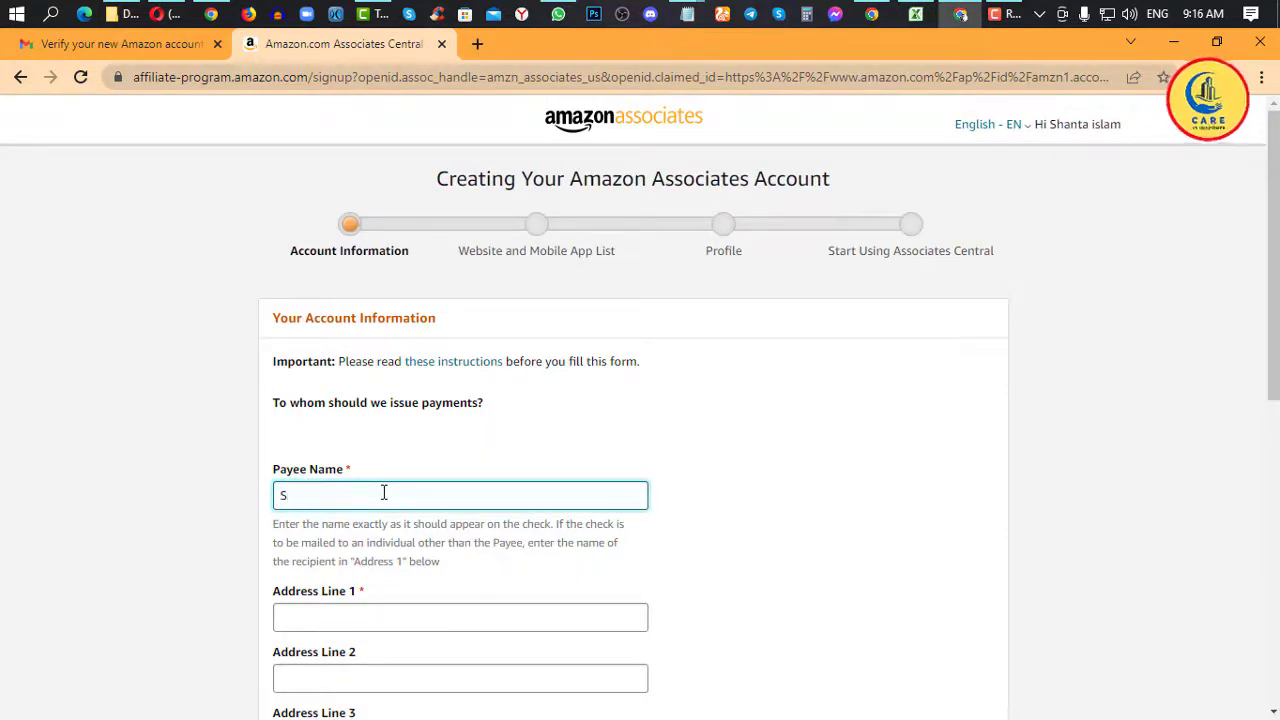
type("Shata")
key("BackSpace")
key("BackSpace")
key("BackSpace")
key("BackSpace")
key("BackSpace")
left_click(351, 471)
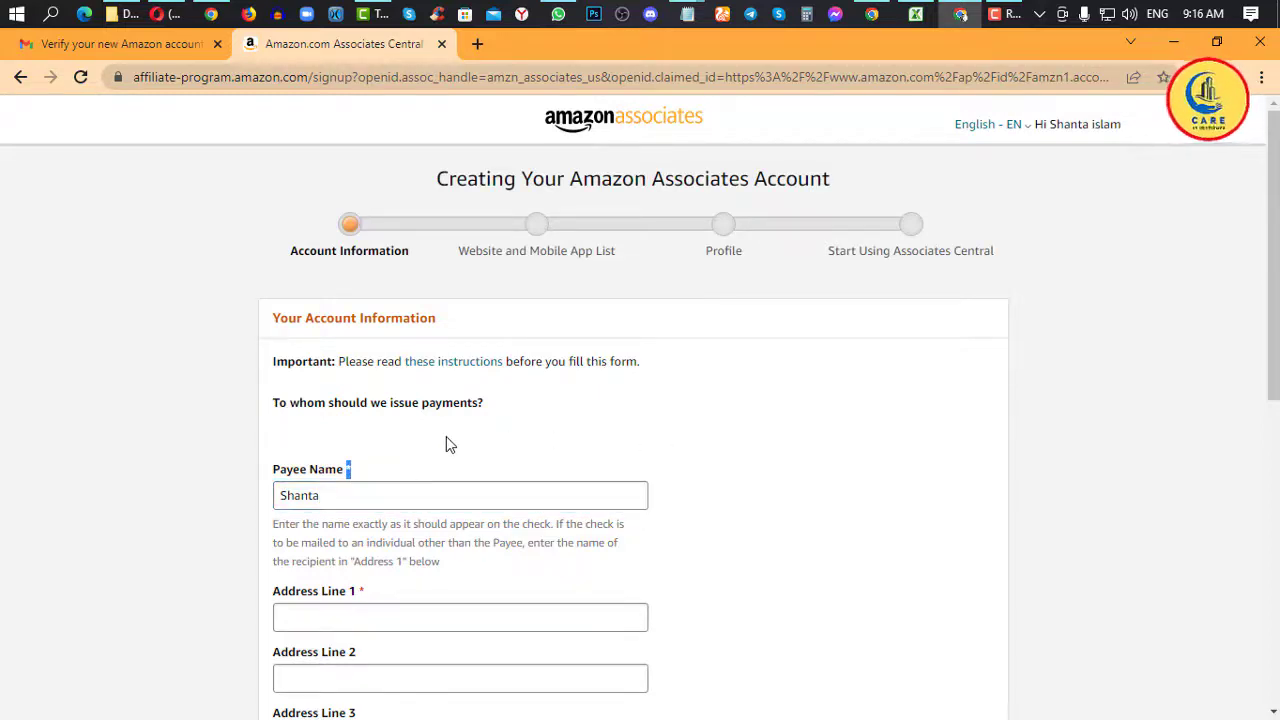
- Move down to the address fields and place focus in Address Line 1
scroll(450, 445, "down", 1)
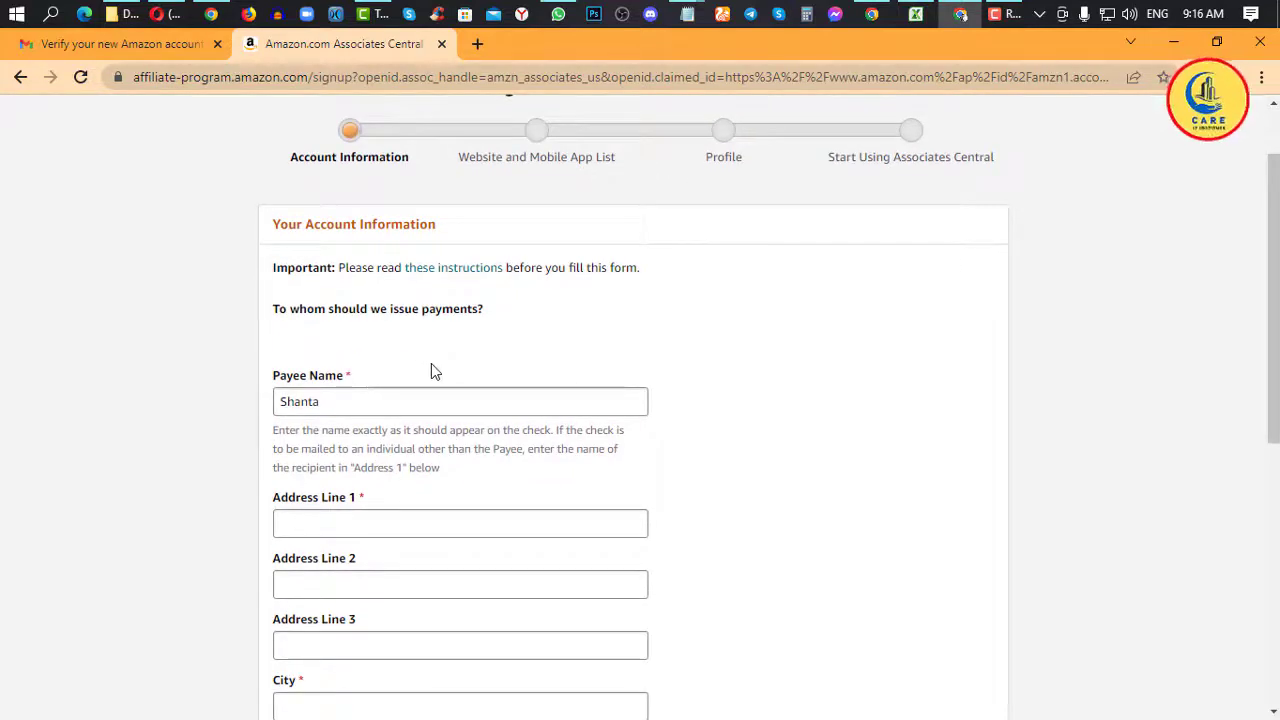
scroll(437, 369, "down", 1)
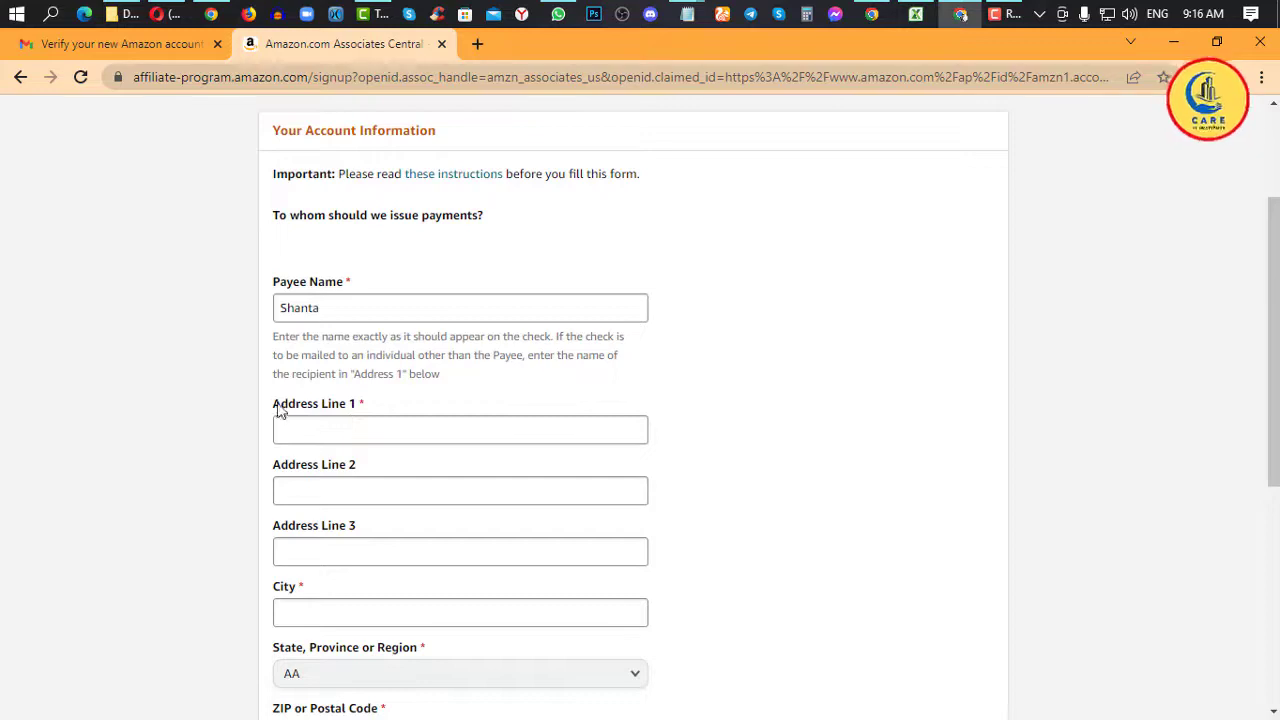
double_click(353, 404)
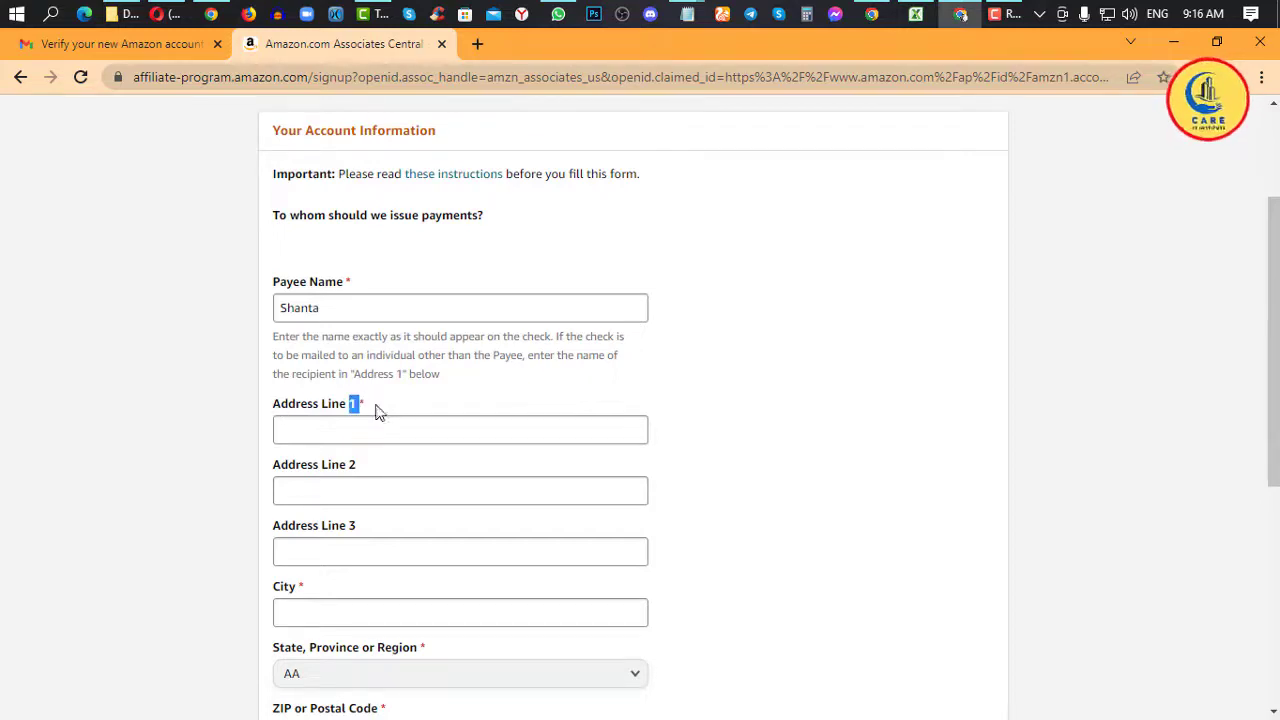
left_click(322, 427)
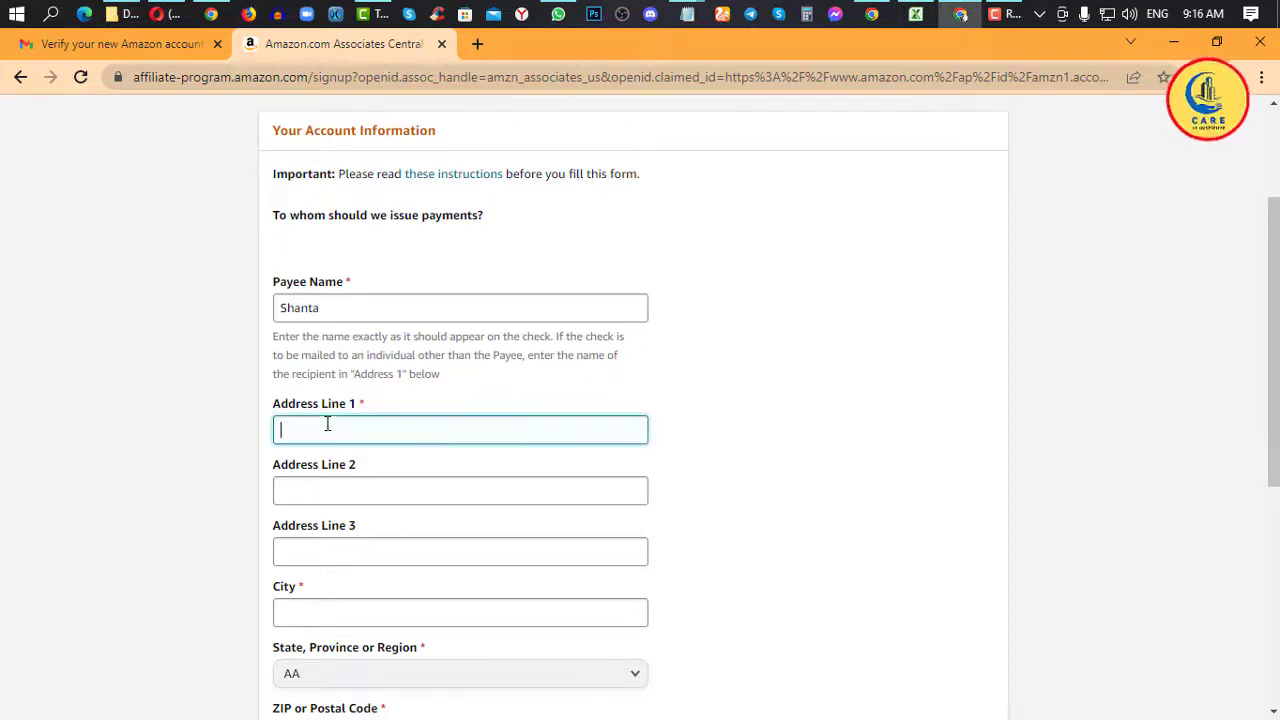
left_click(332, 490)
left_click(345, 548)
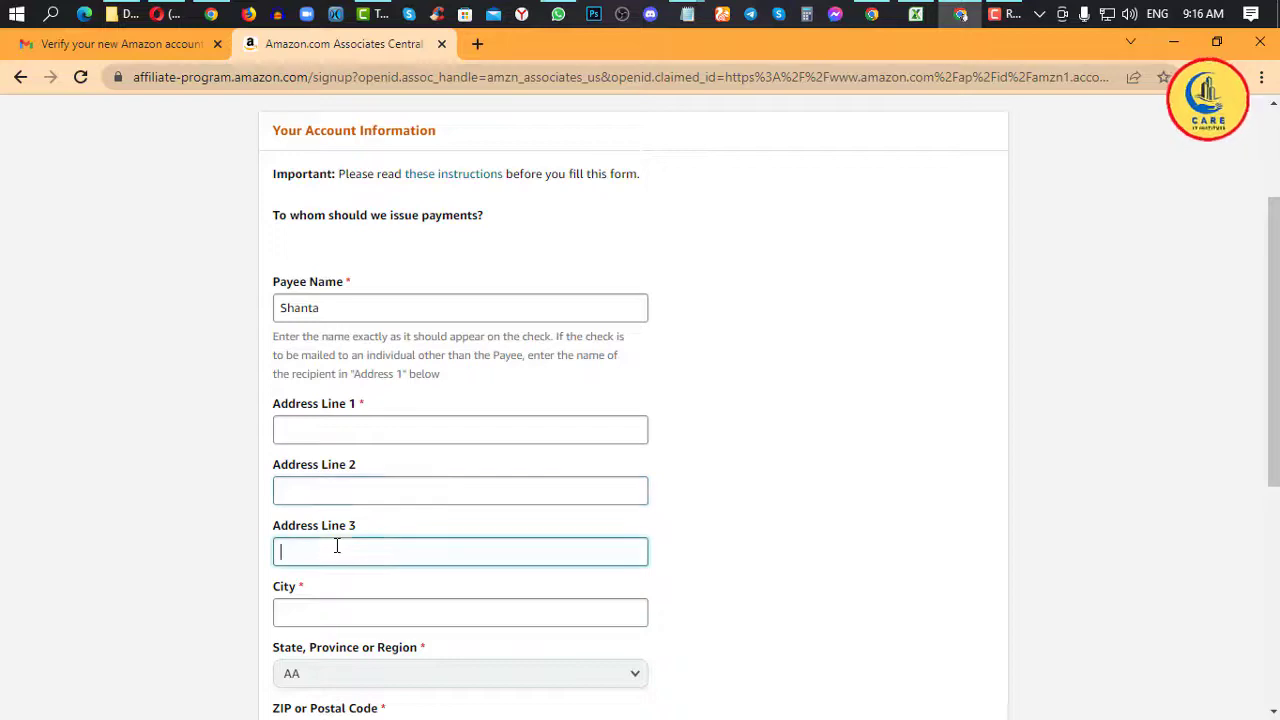
left_click(731, 440)
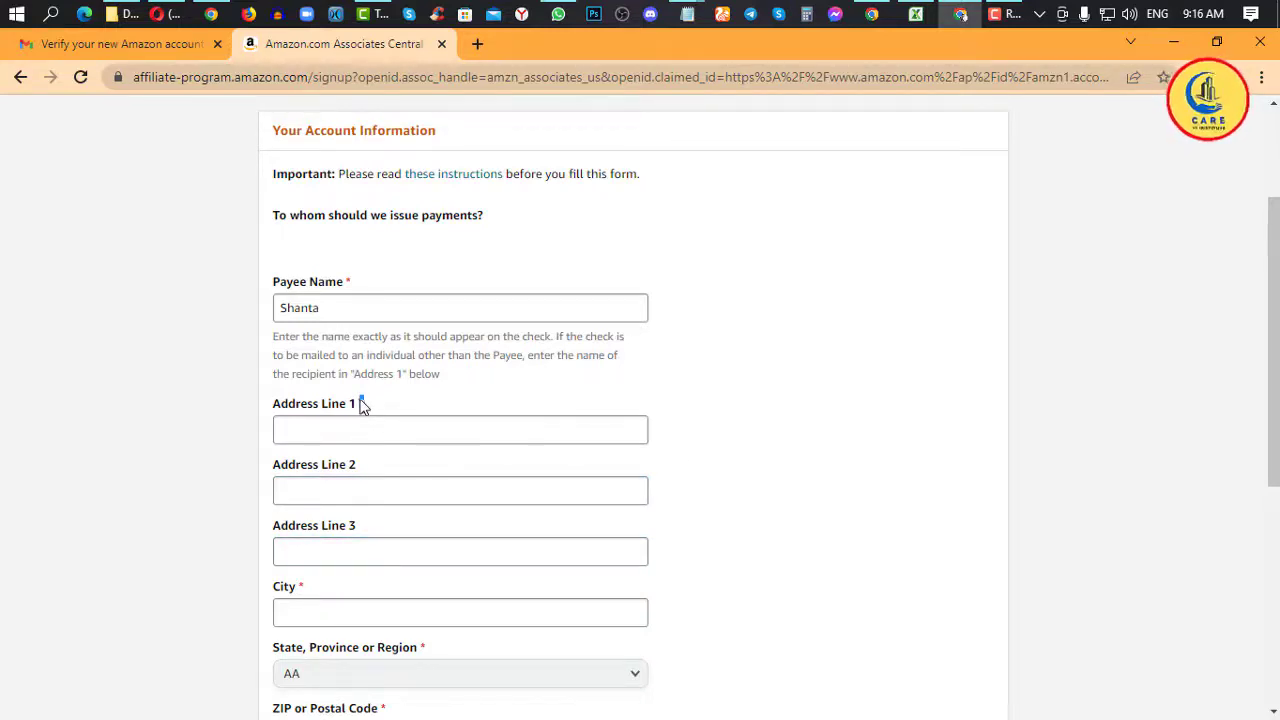
left_click(330, 433)
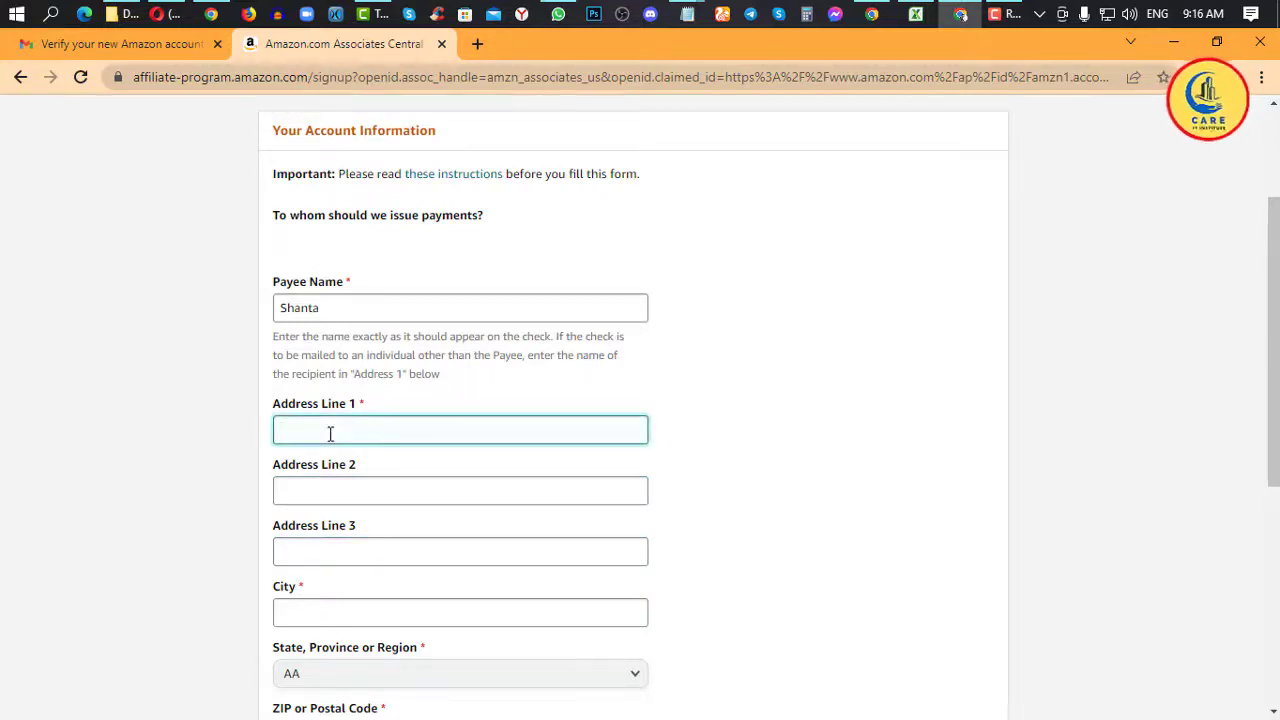
- Copy the full address line from the notes document and return to the form
mouse_move(692, 15)
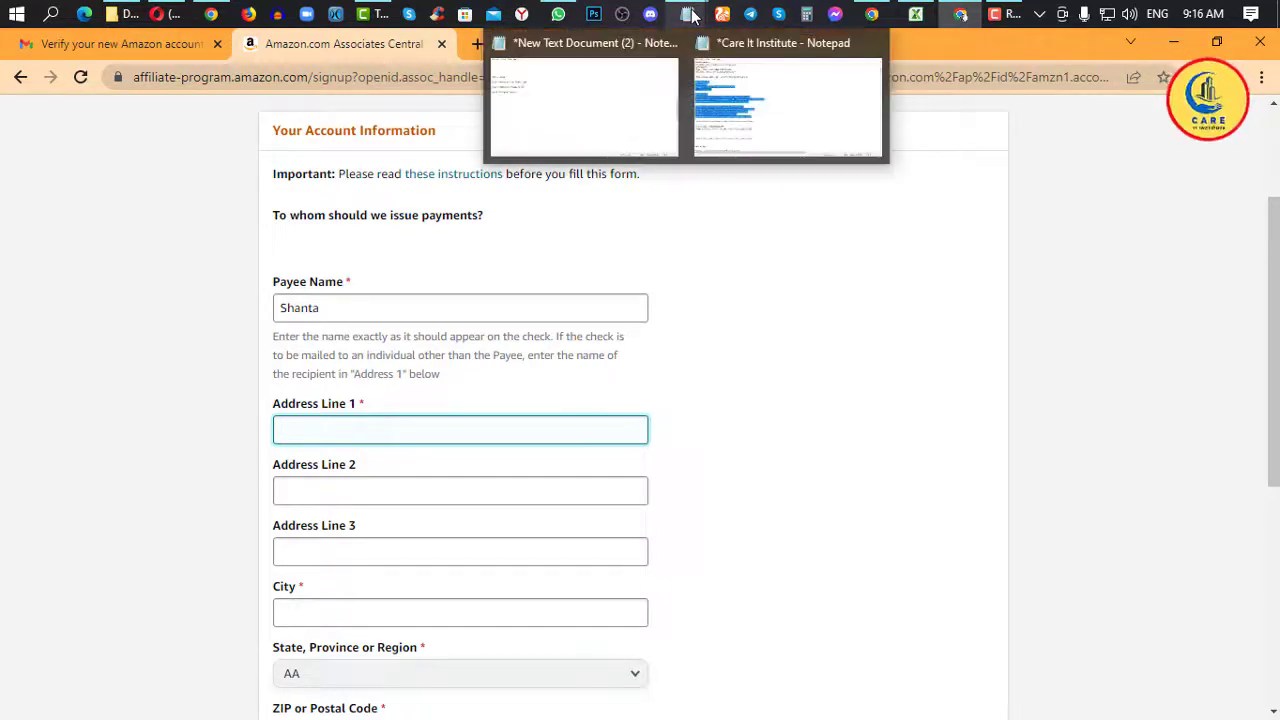
left_click(640, 89)
left_click_drag(4, 212, 53, 212)
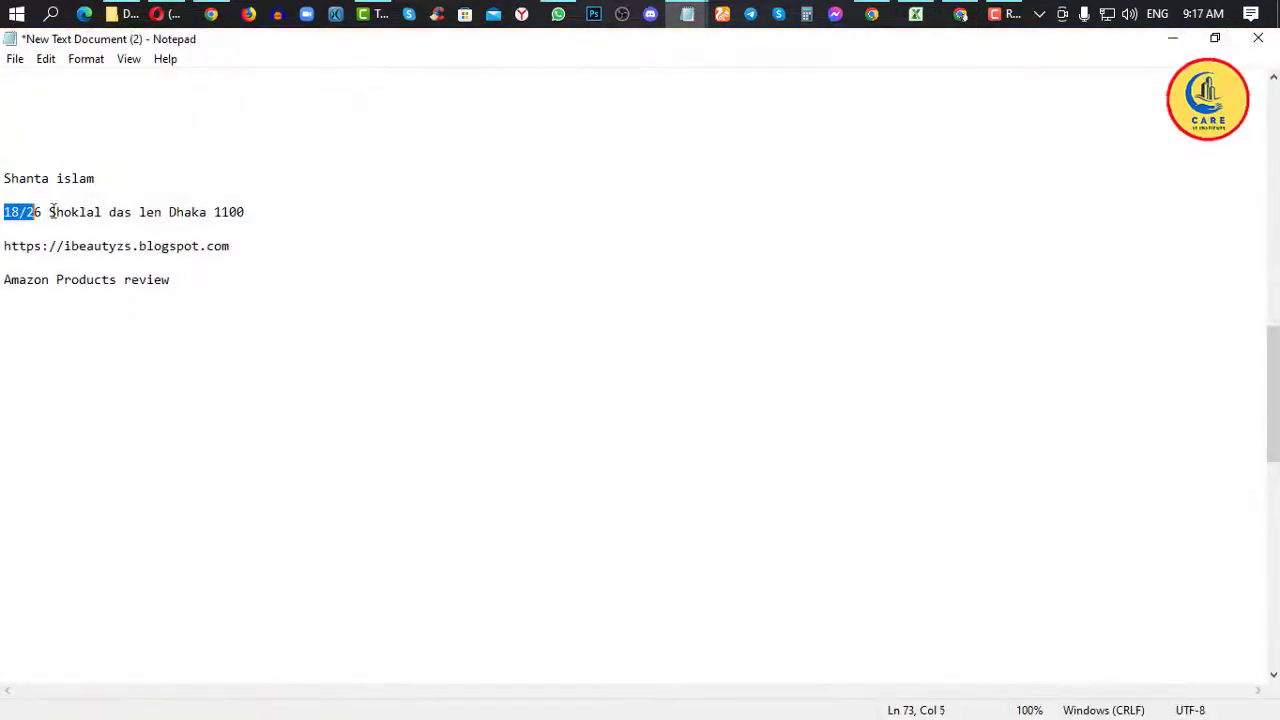
left_click(4, 212)
left_click(251, 212, "shift")
right_click(232, 219)
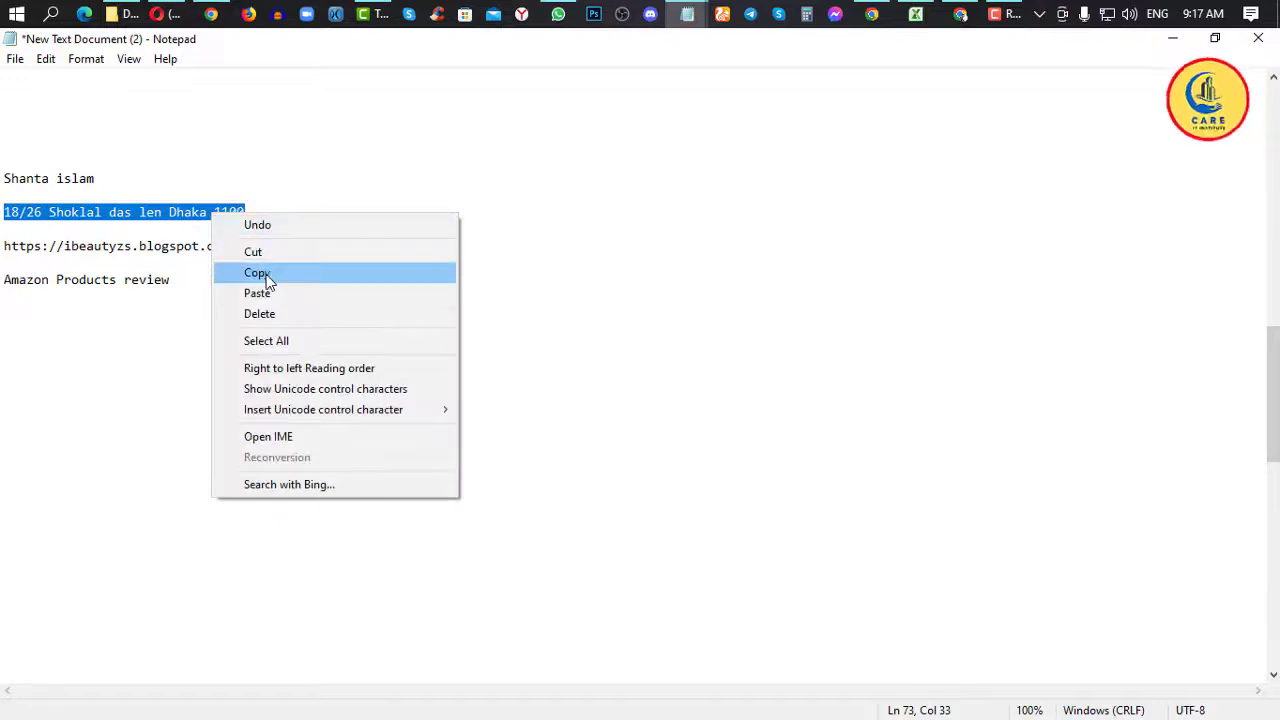
left_click(278, 272)
left_click(1176, 40)
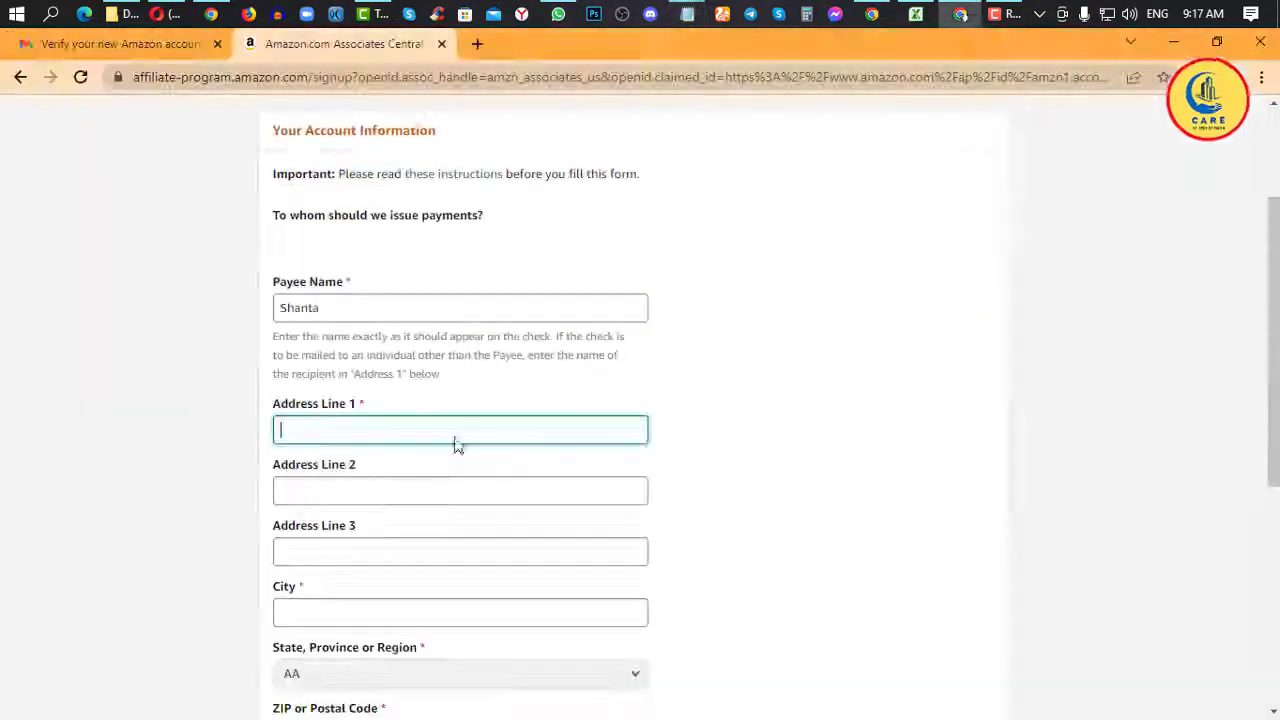
- Paste the copied address into Address Line 1
key("ctrl+v")
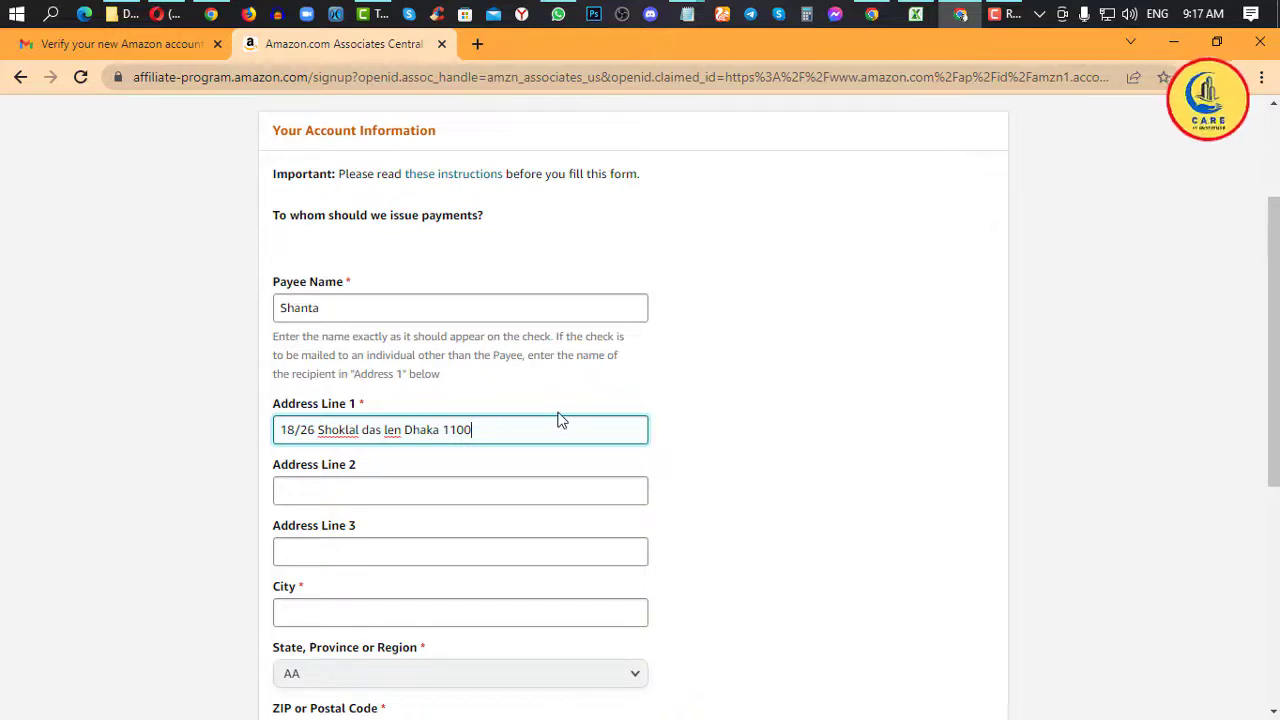
scroll(583, 446, "down", 1)
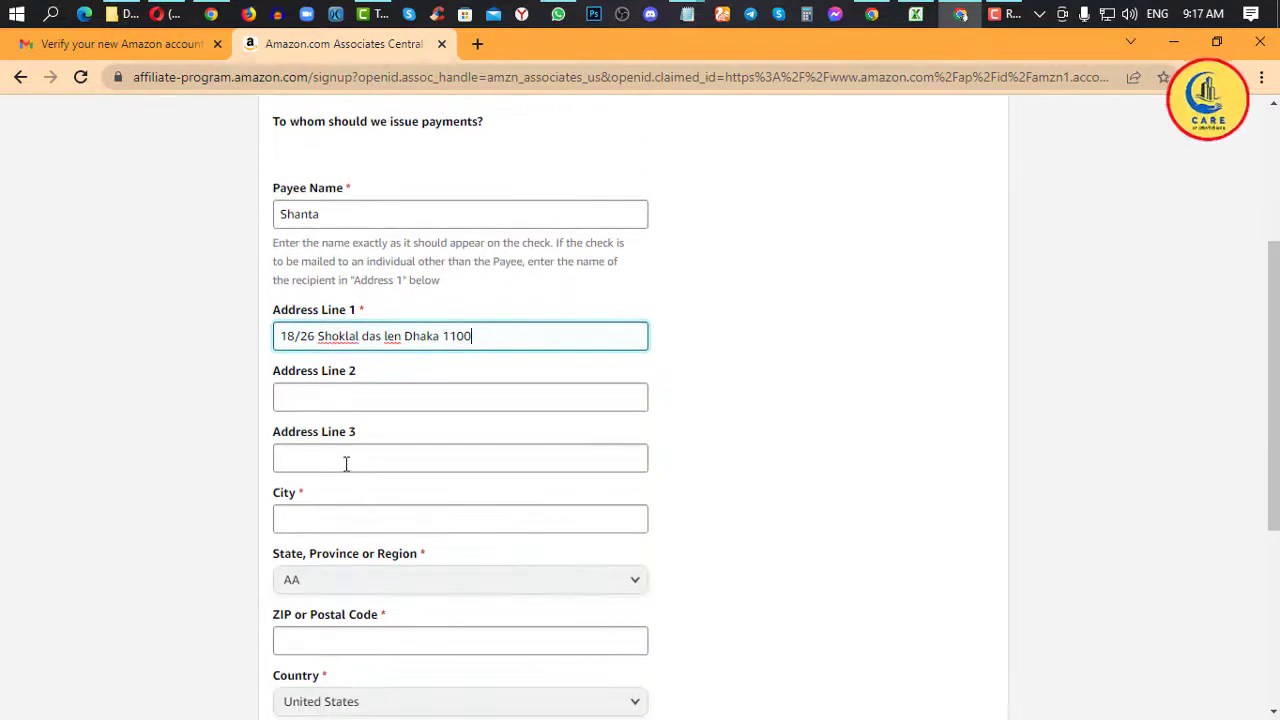
left_click(346, 462)
left_click(331, 400)
left_click(349, 458)
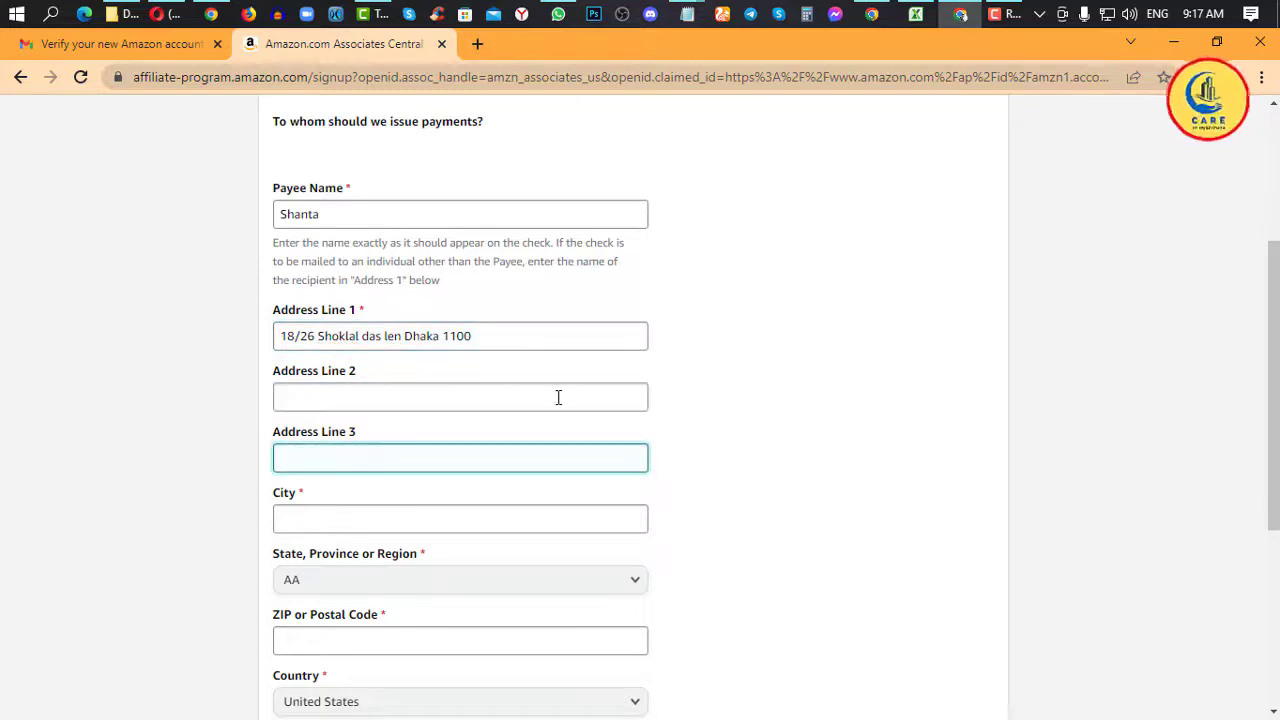
scroll(314, 434, "down", 1)
left_click(323, 424)
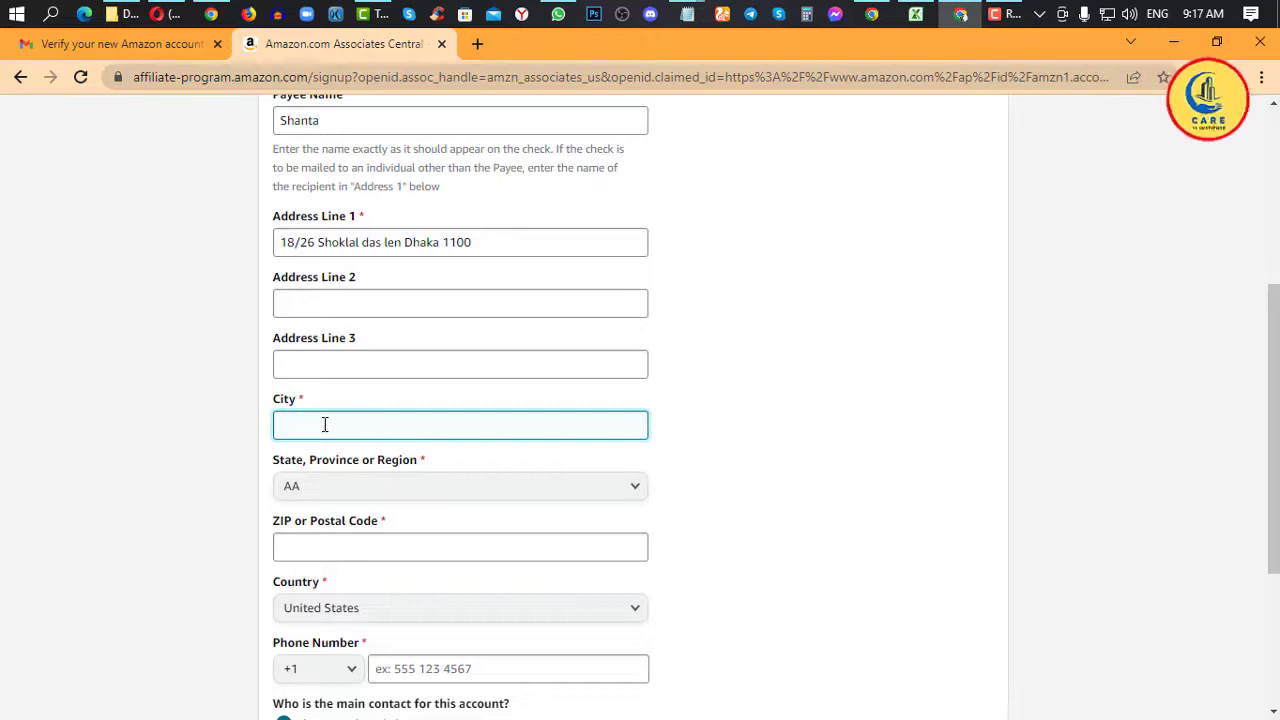
- Move the city and postcode out of Address Line 1 into the City field
left_click_drag(477, 241, 407, 240)
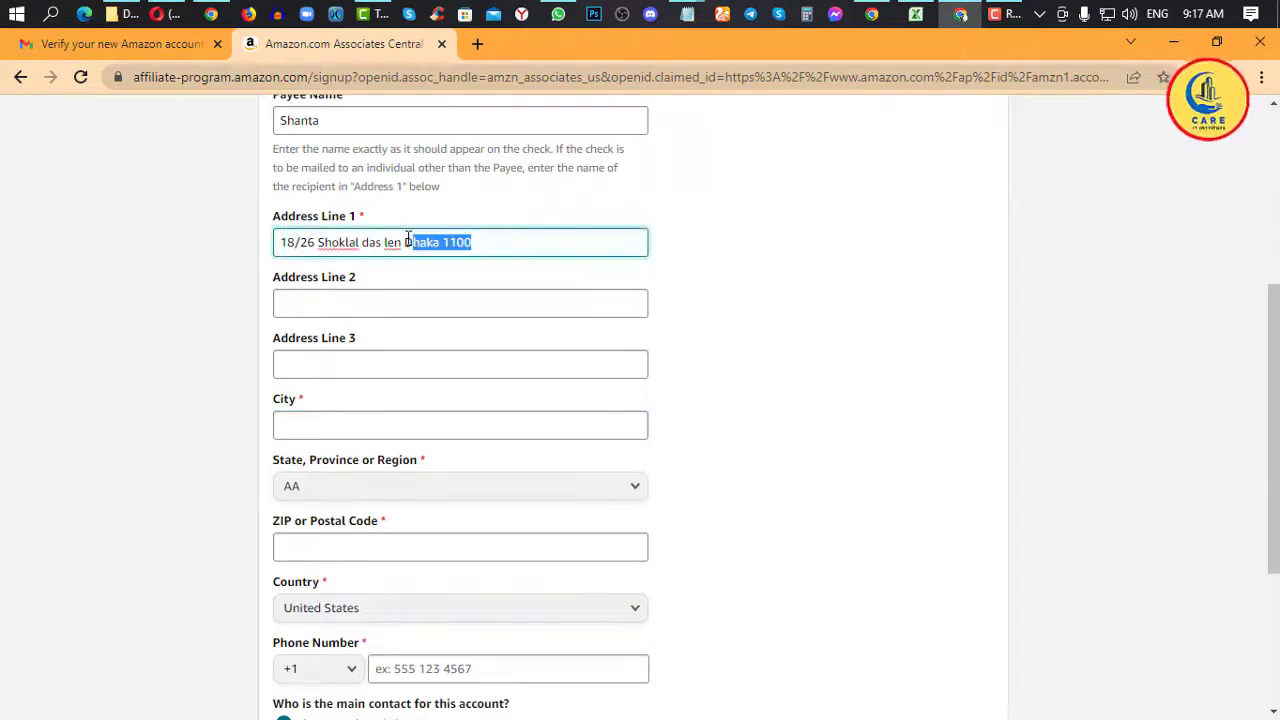
key("BackSpace")
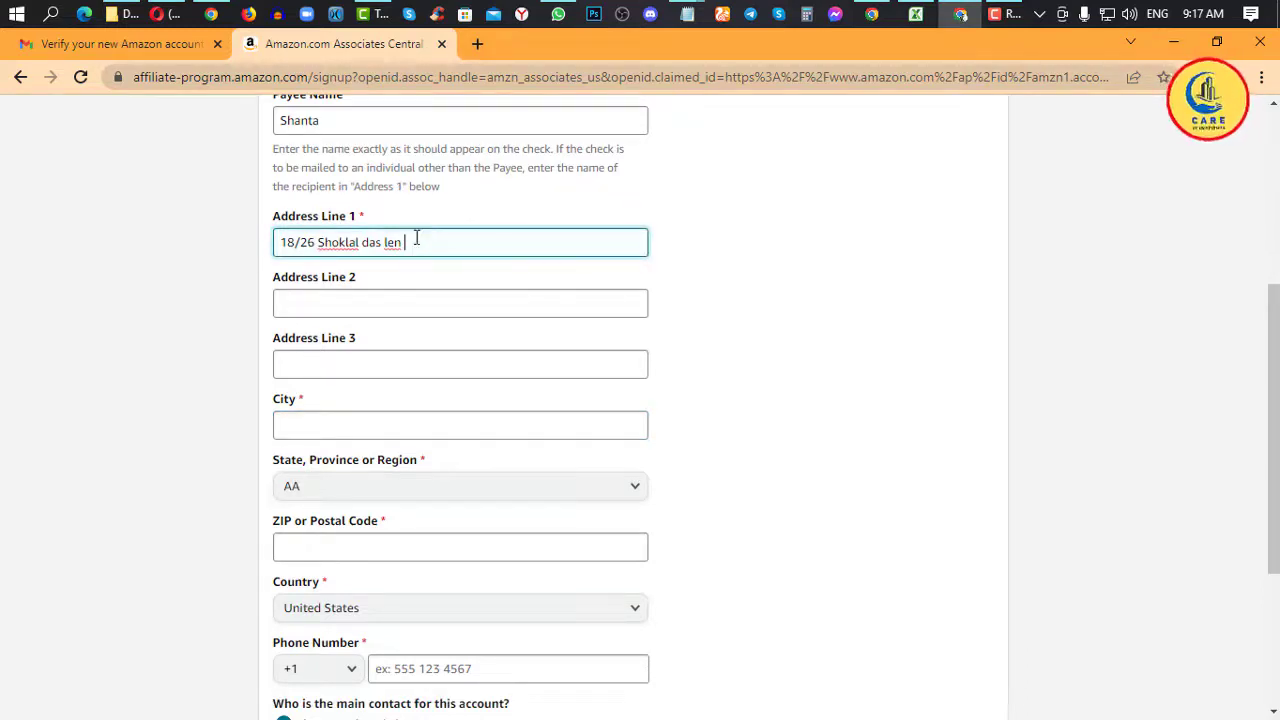
left_click(299, 424)
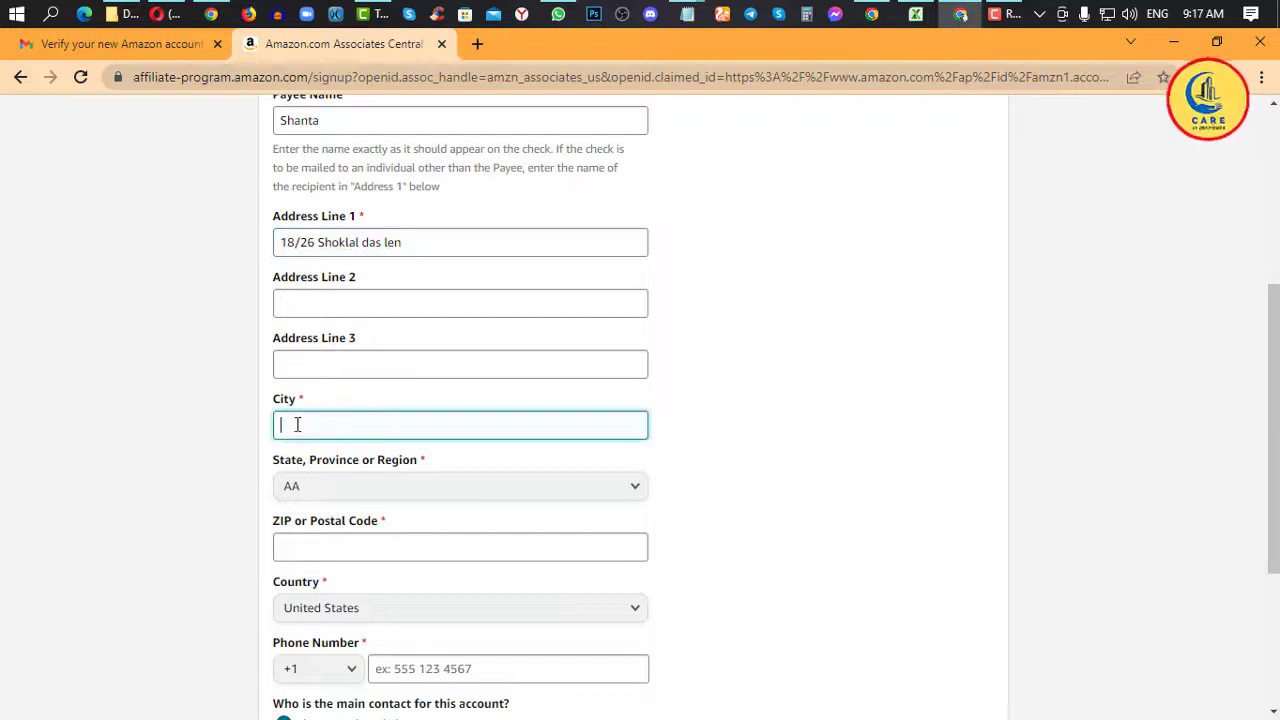
key("ctrl+v")
left_click(716, 356)
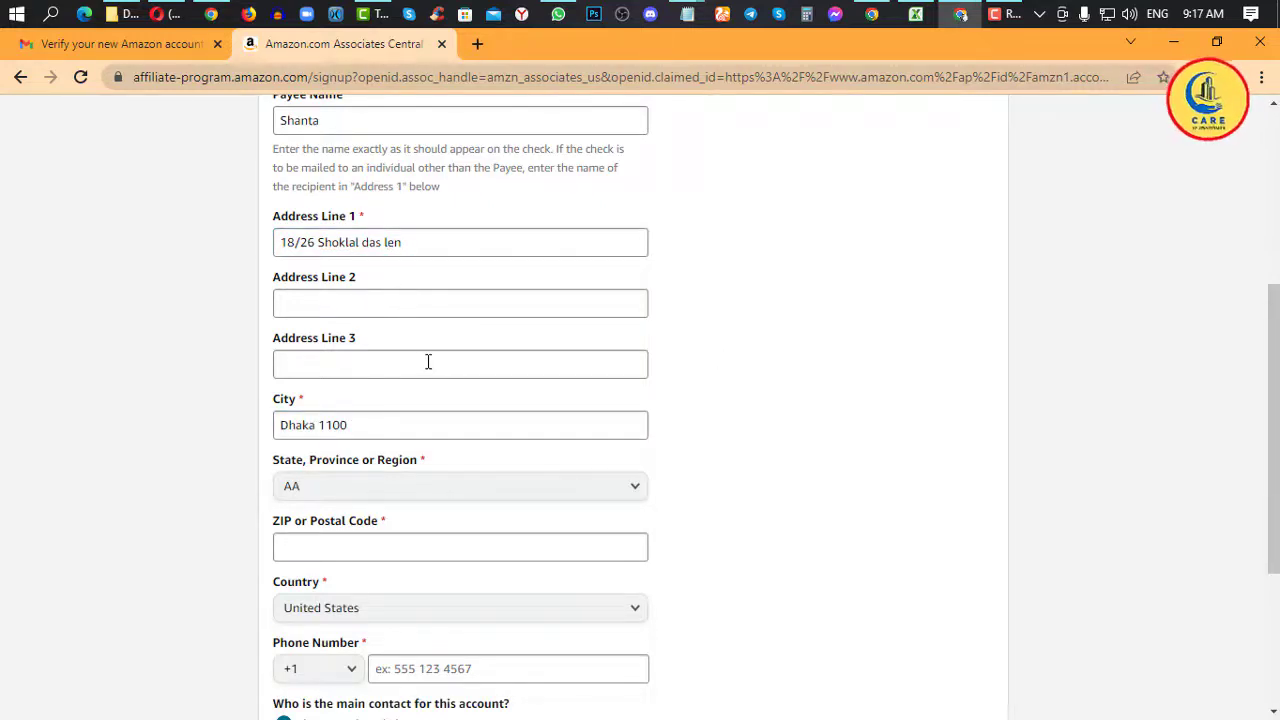
- Look through the state list, leaving AA selected
scroll(428, 361, "down", 1)
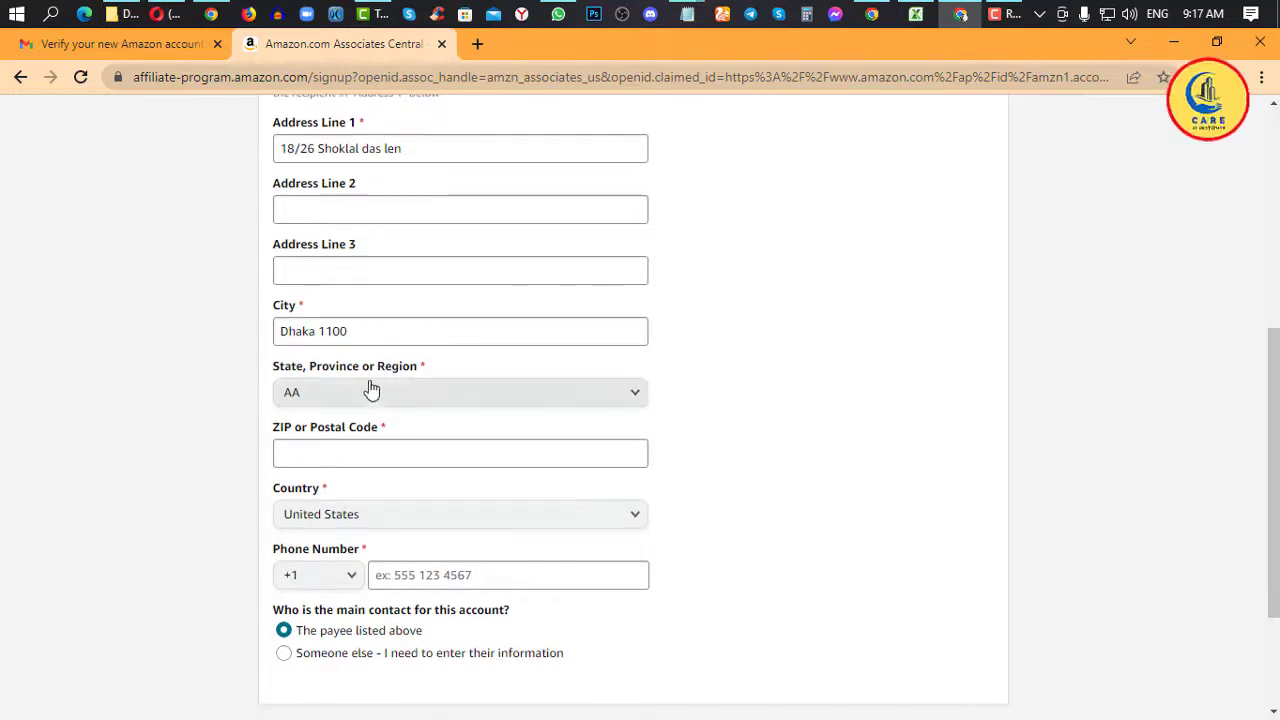
left_click(397, 401)
scroll(400, 460, "down", 4)
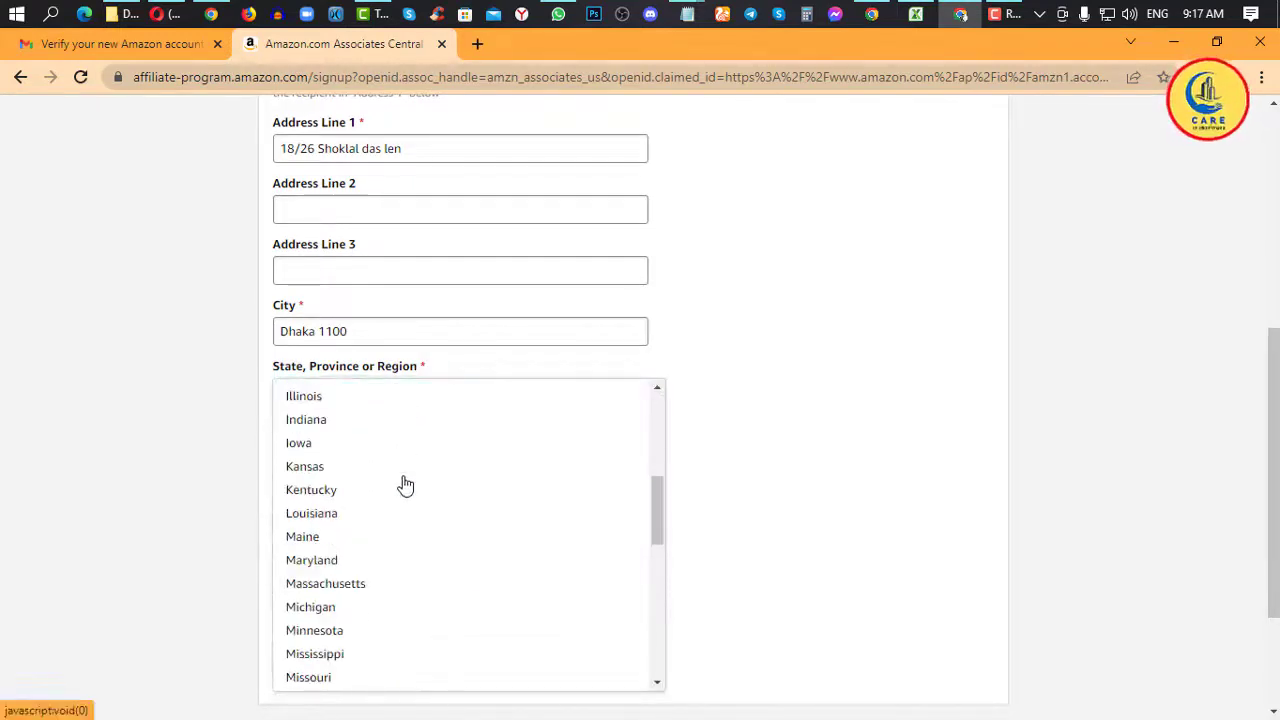
scroll(405, 485, "down", 6)
scroll(400, 485, "up", 2)
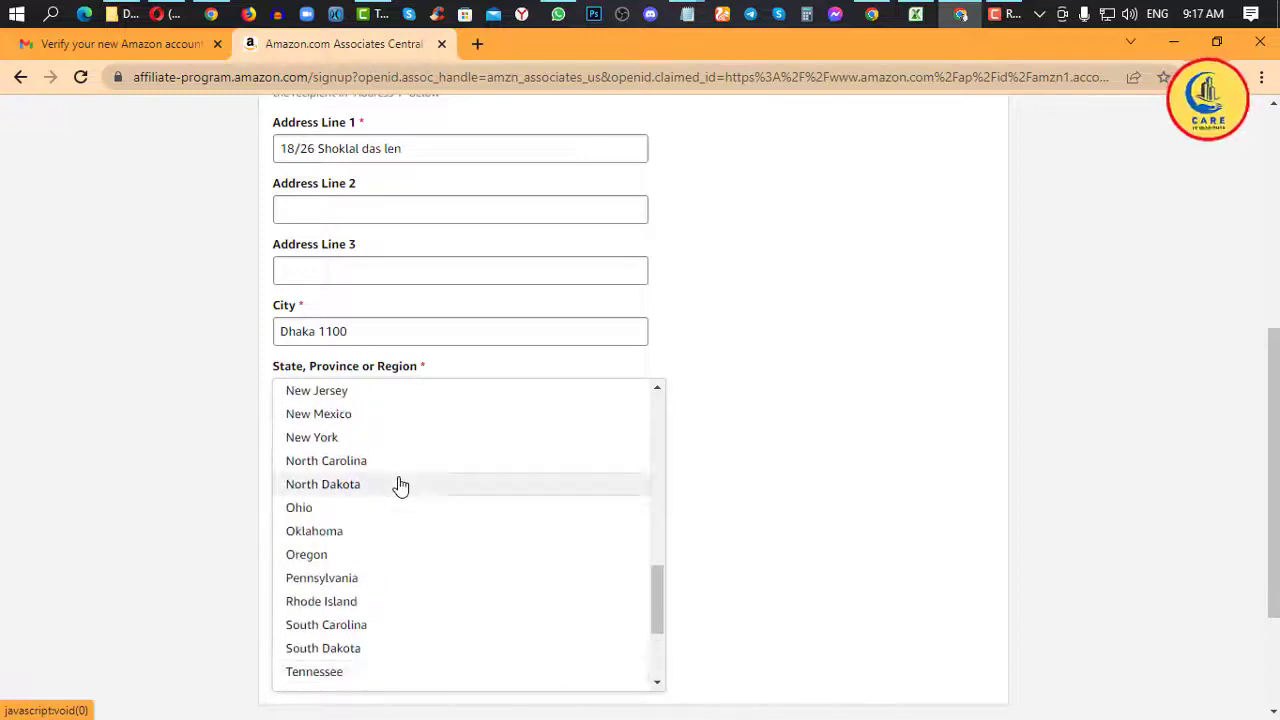
scroll(400, 485, "up", 12)
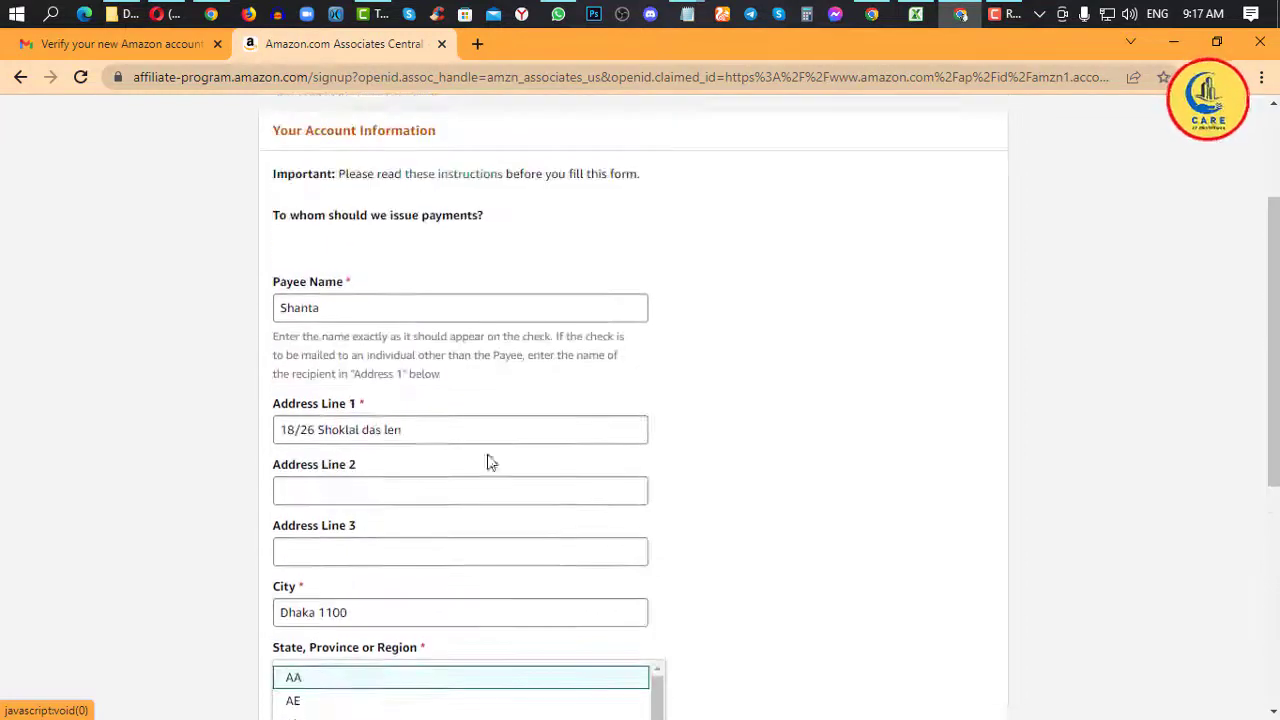
scroll(637, 417, "down", 2)
left_click(711, 437)
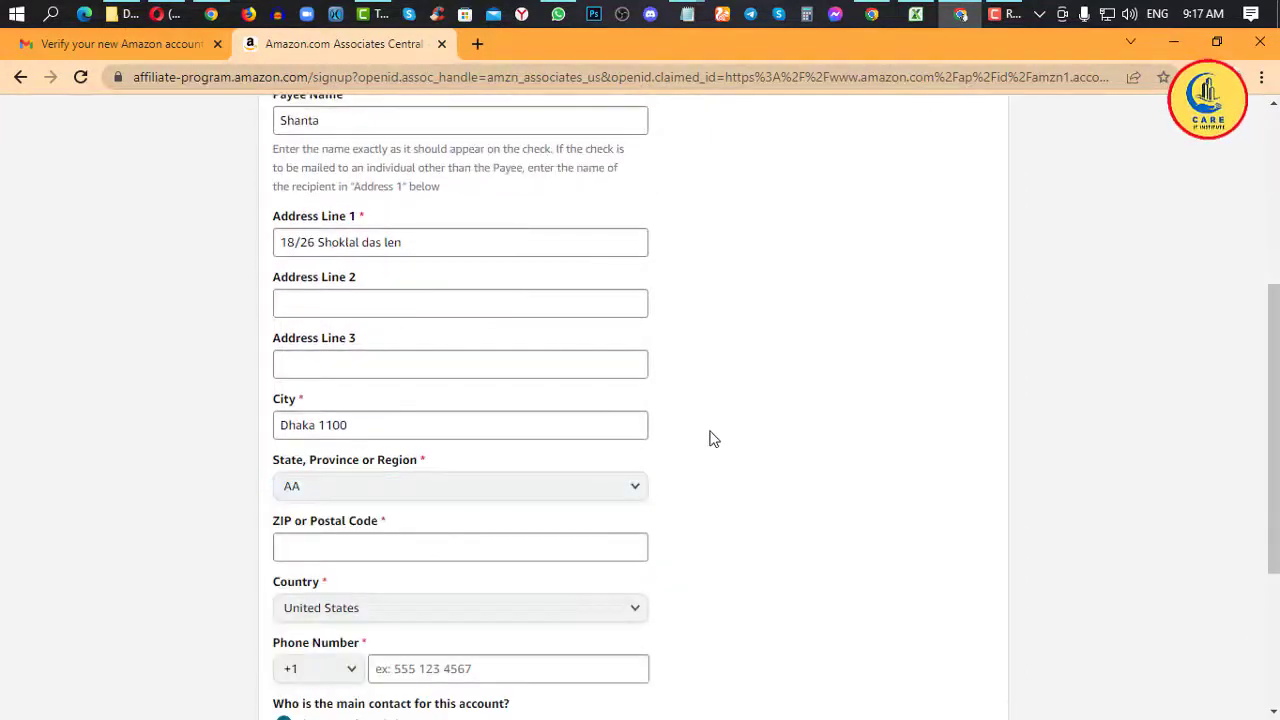
left_click(422, 463)
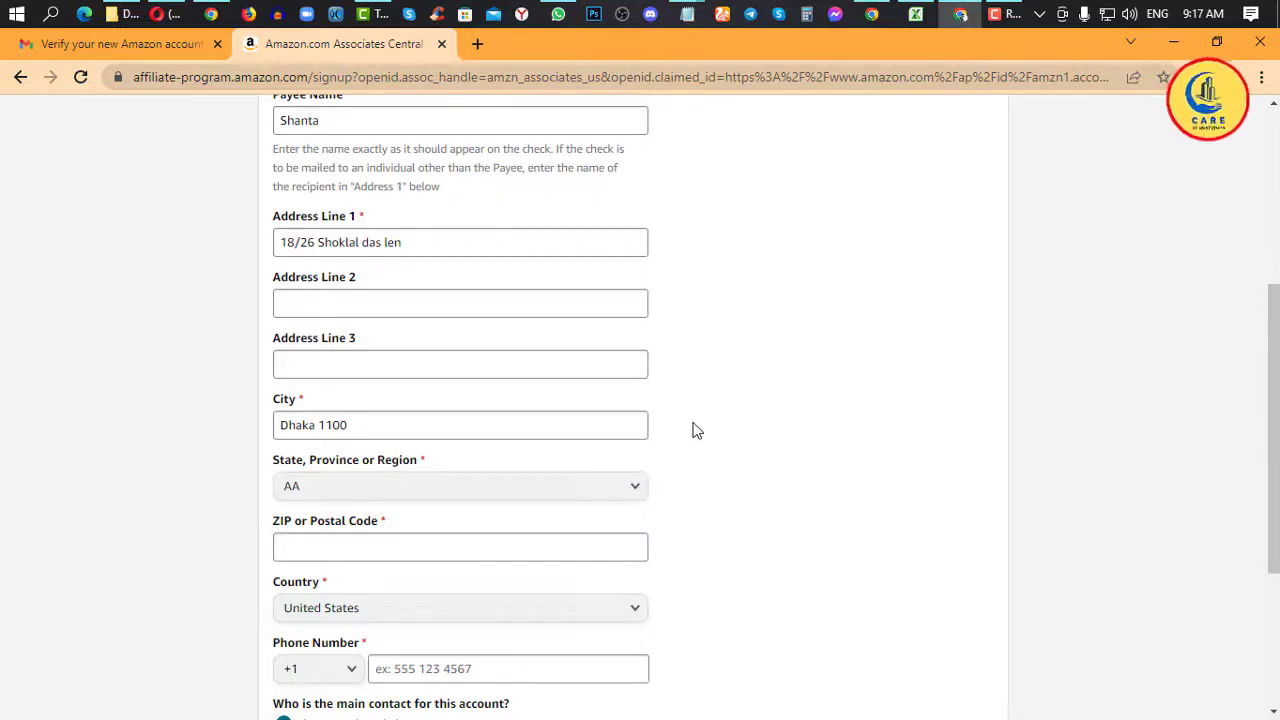
- Delete the postcode so the City field holds only the city
left_click(364, 424)
key("BackSpace")
key("BackSpace")
key("BackSpace")
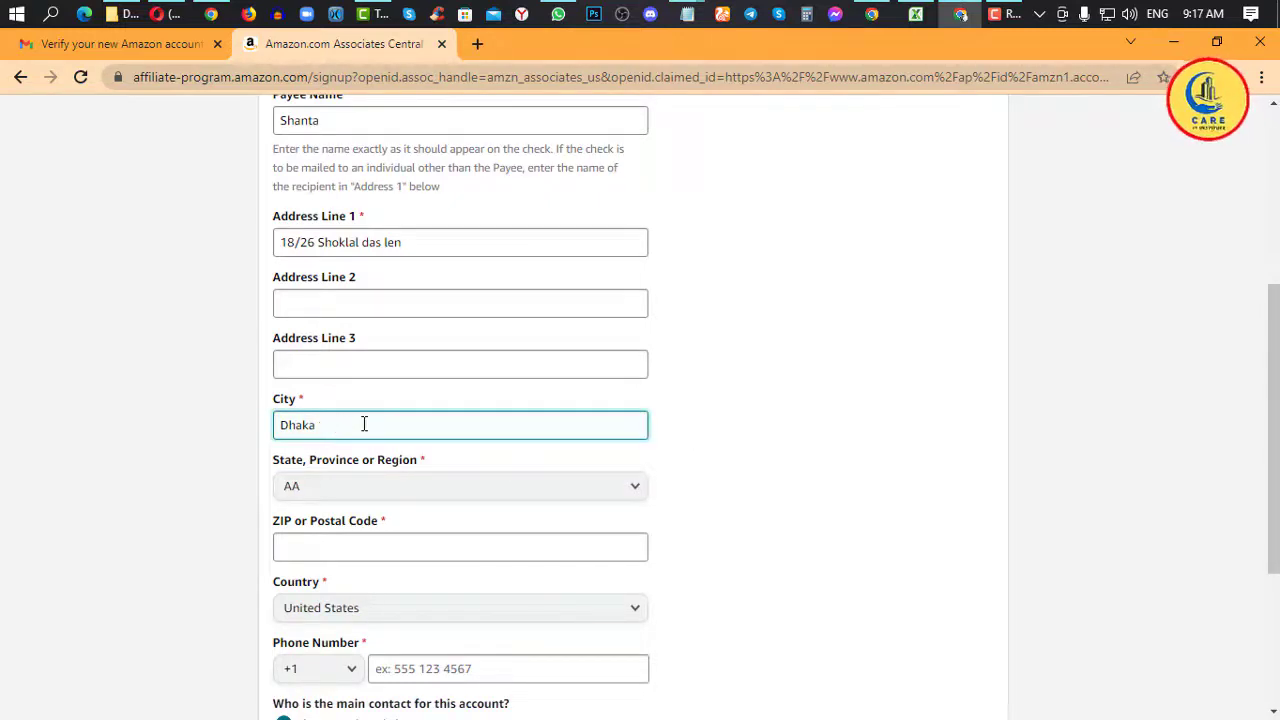
left_click(704, 421)
scroll(694, 417, "down", 3)
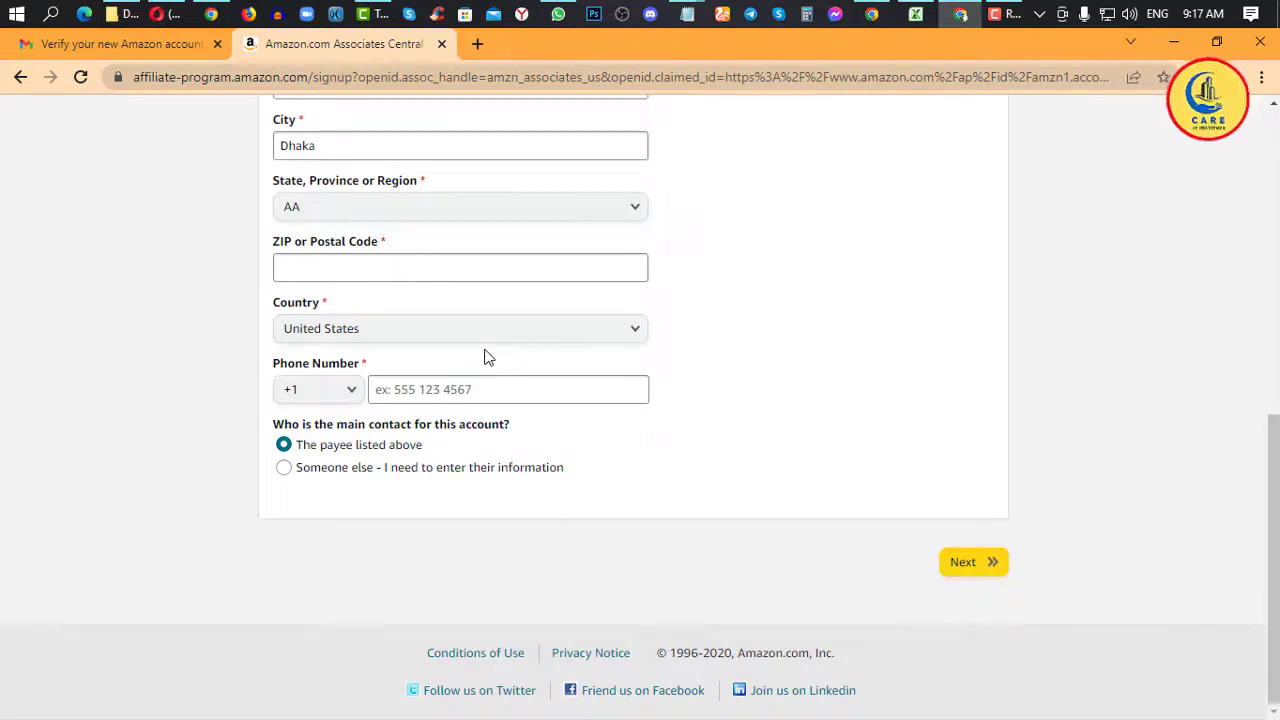
- Set the country to Bangladesh and enter "Bd" as the state or region
left_click(617, 327)
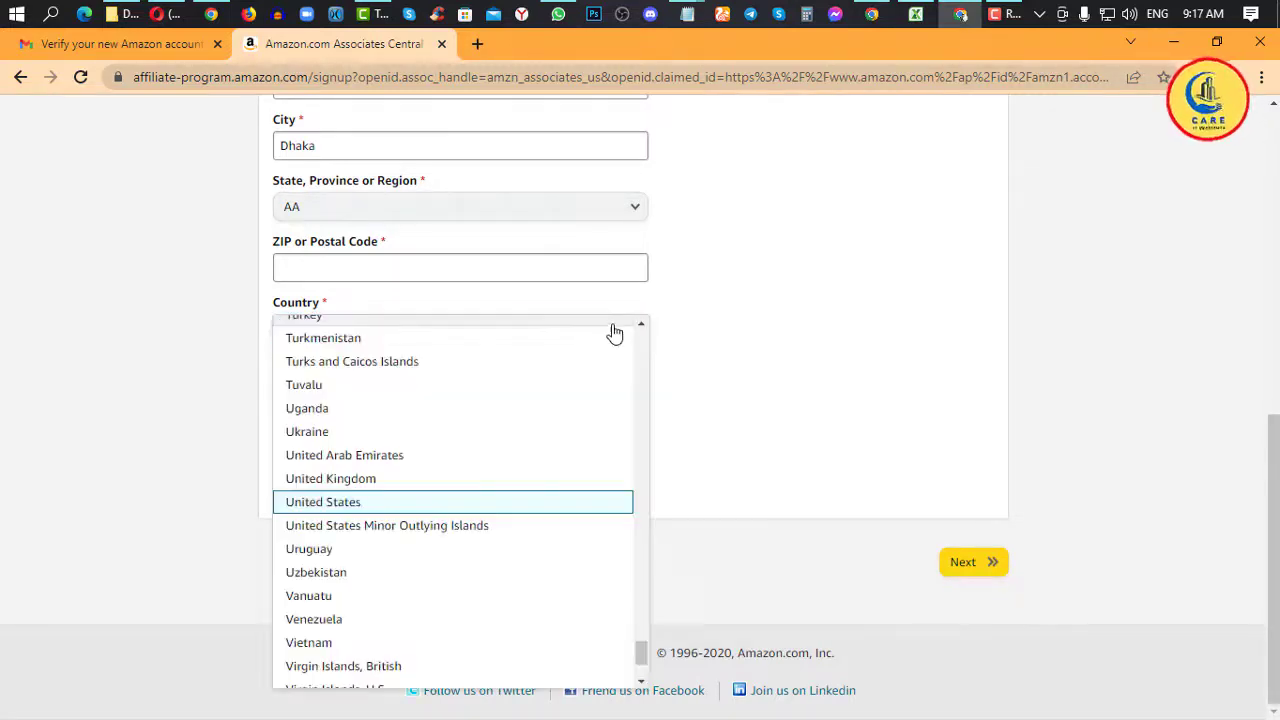
scroll(383, 546, "down", 2)
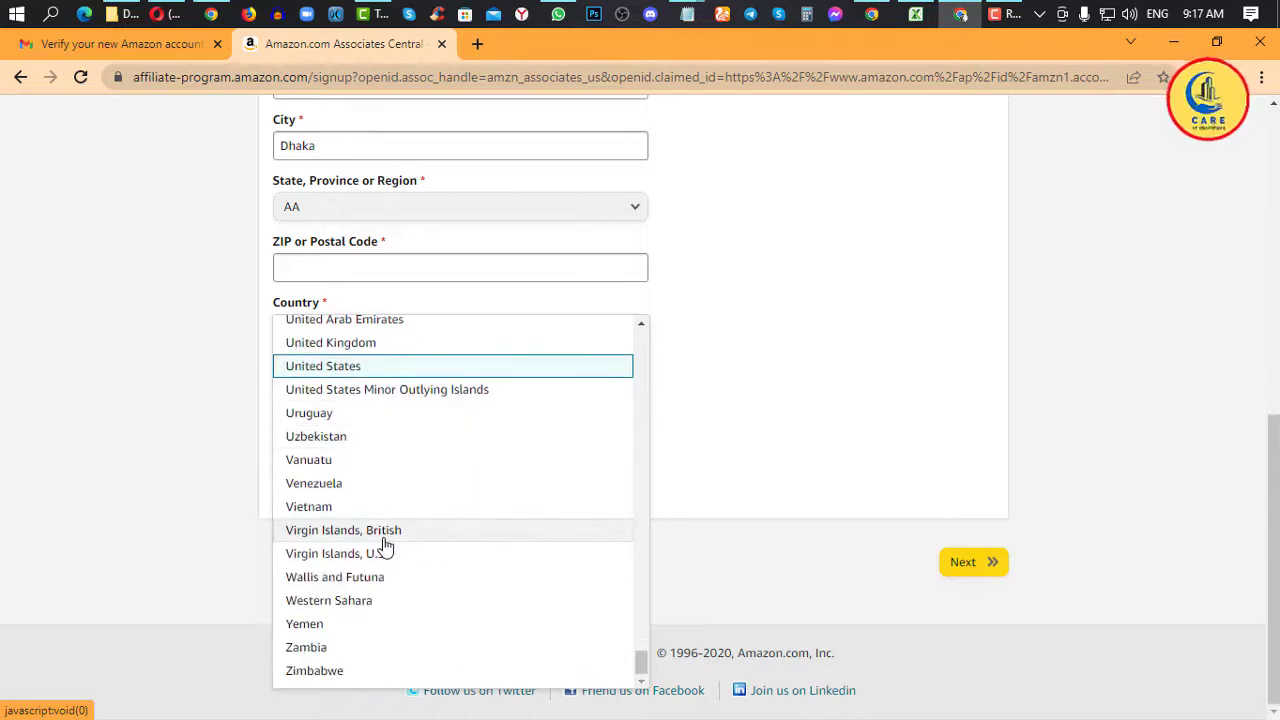
scroll(383, 546, "up", 15)
left_click(323, 366)
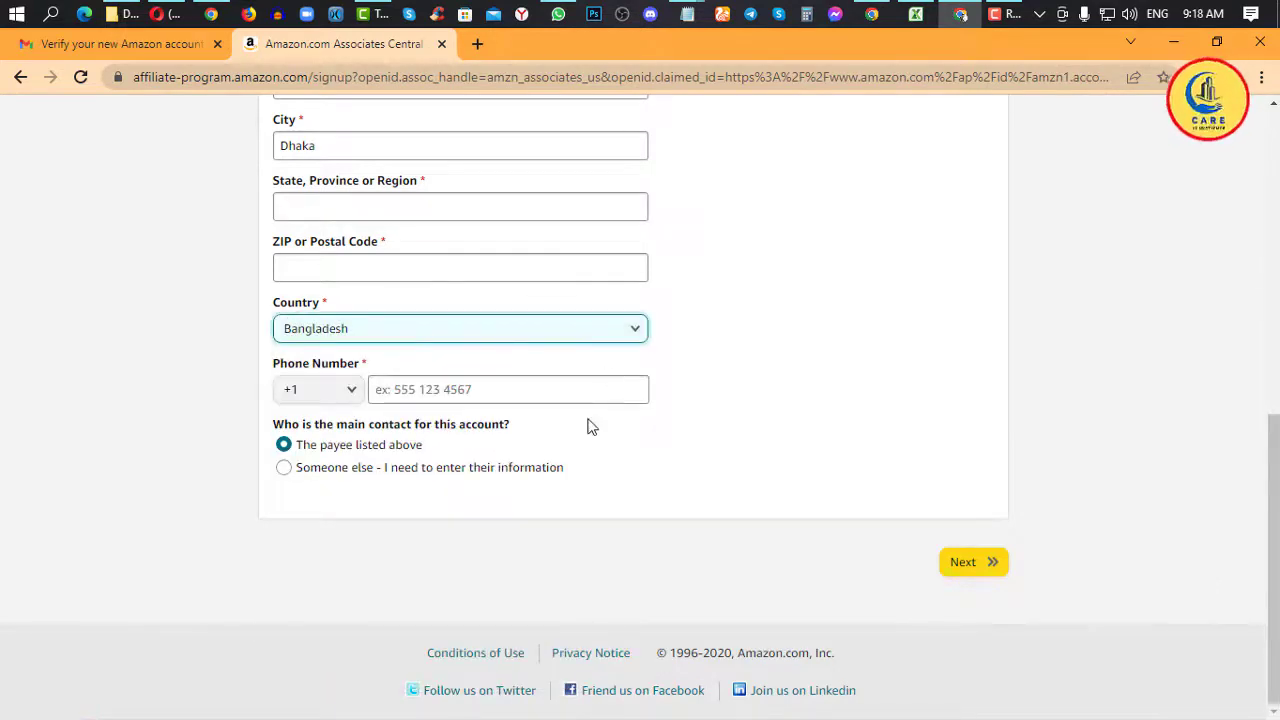
scroll(588, 426, "up", 2)
left_click(334, 390)
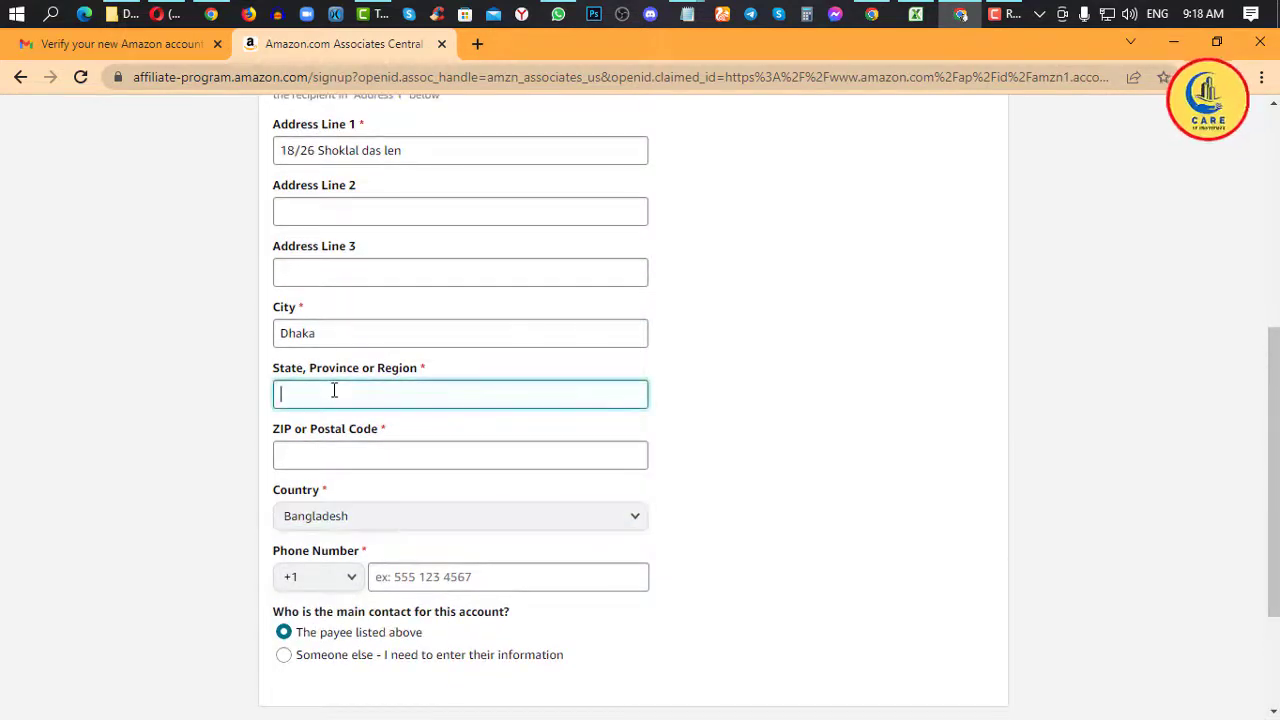
type("Bd")
left_click(830, 317)
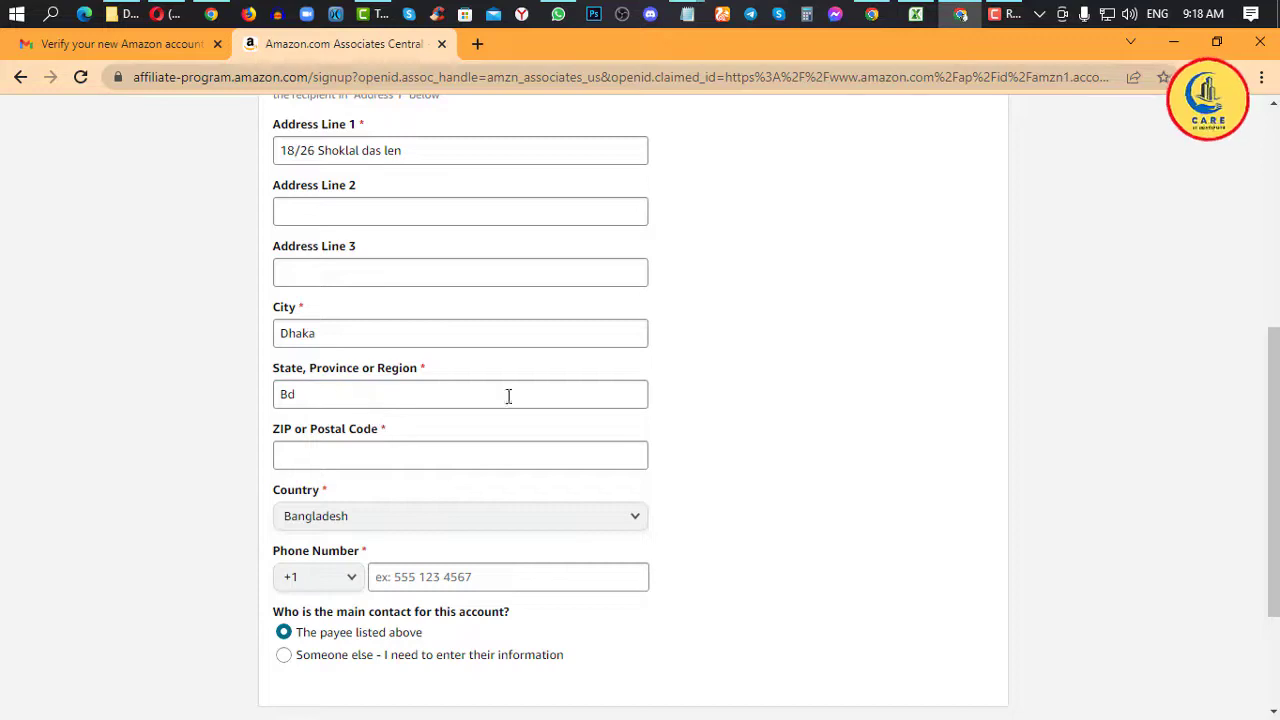
- Admit the waiting participant in Google Meet, then return to the signup form
left_click(872, 14)
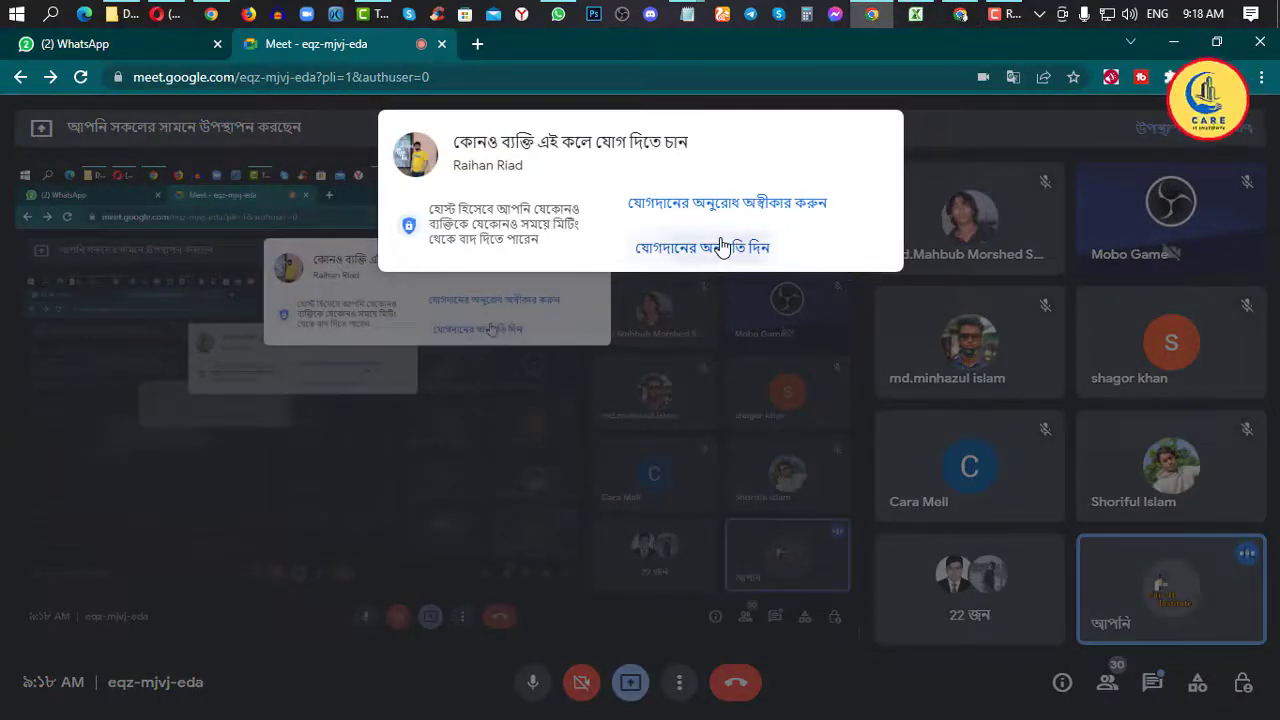
left_click(725, 244)
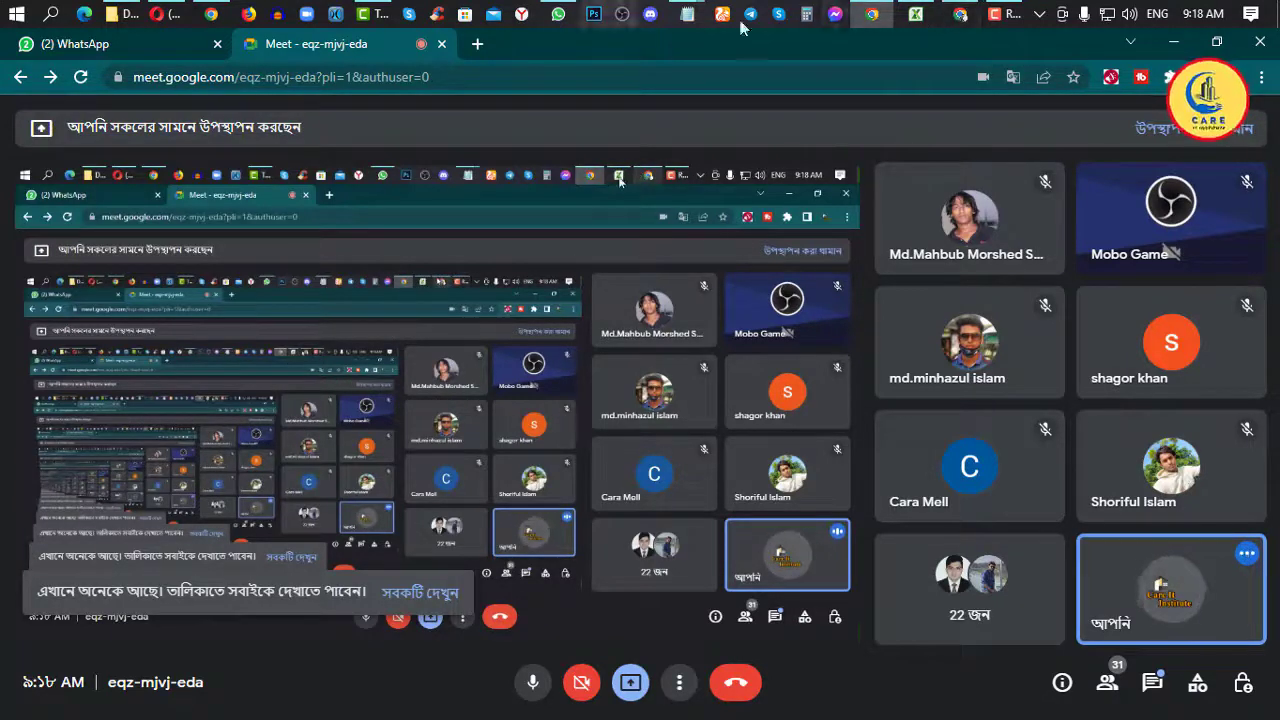
left_click(961, 15)
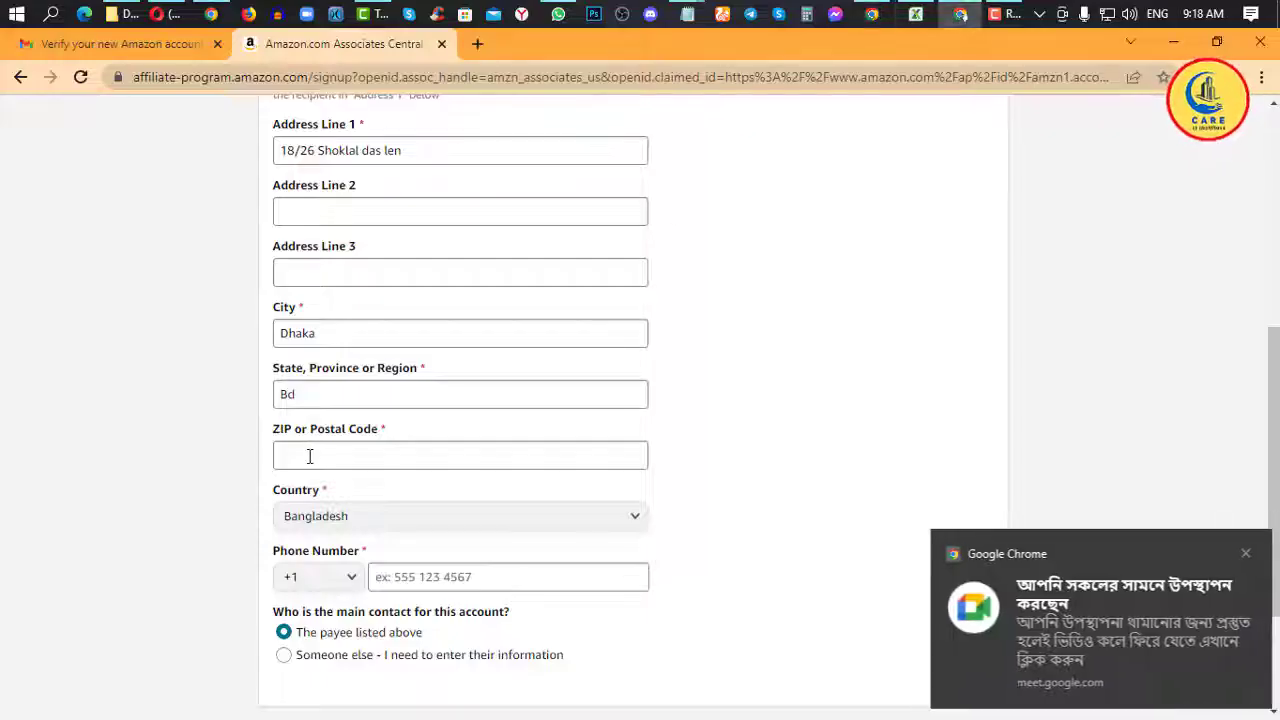
- Complete the ZIP code and enter the payee's phone number with the +880 code
left_click(390, 457)
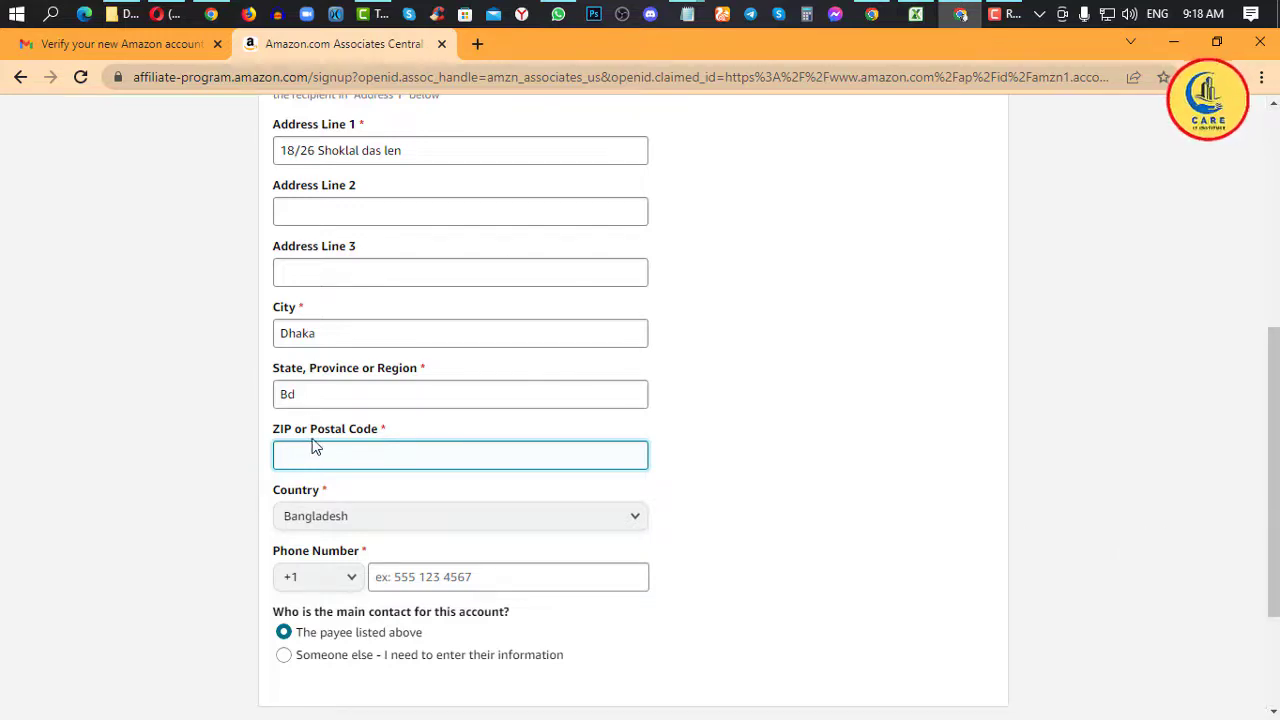
type("00")
left_click(348, 579)
scroll(315, 400, "down", 15)
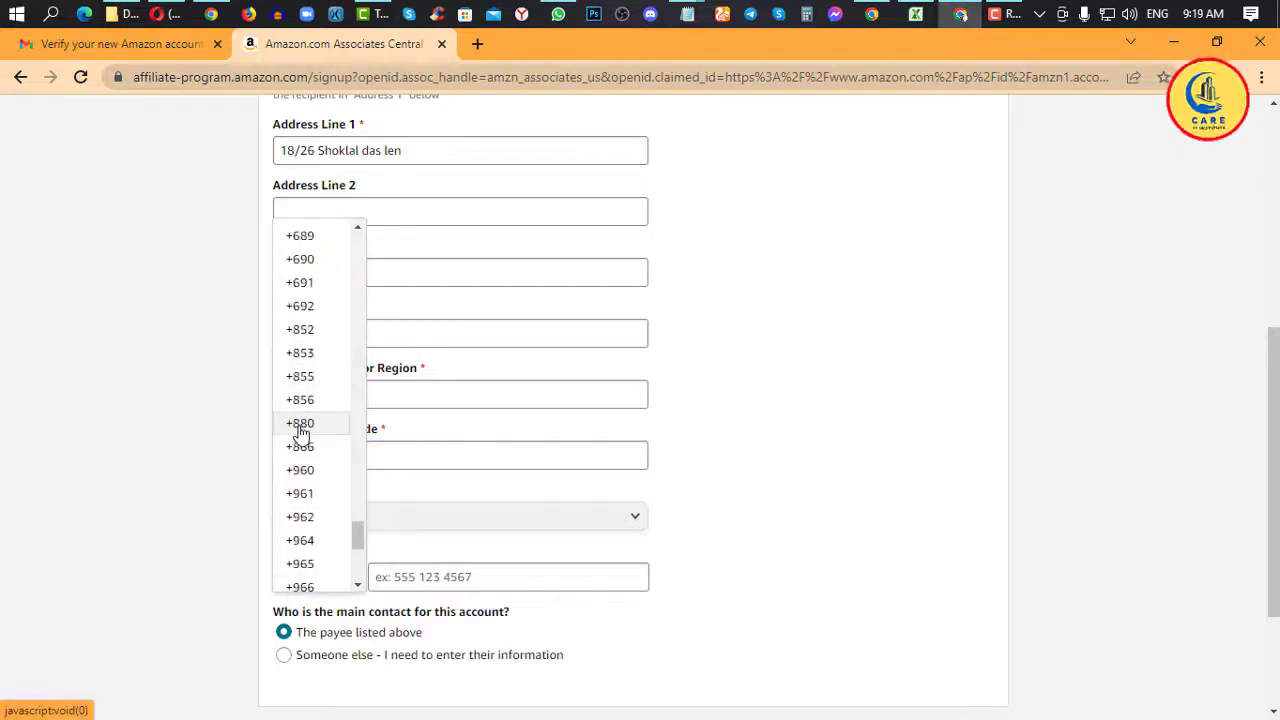
left_click(306, 428)
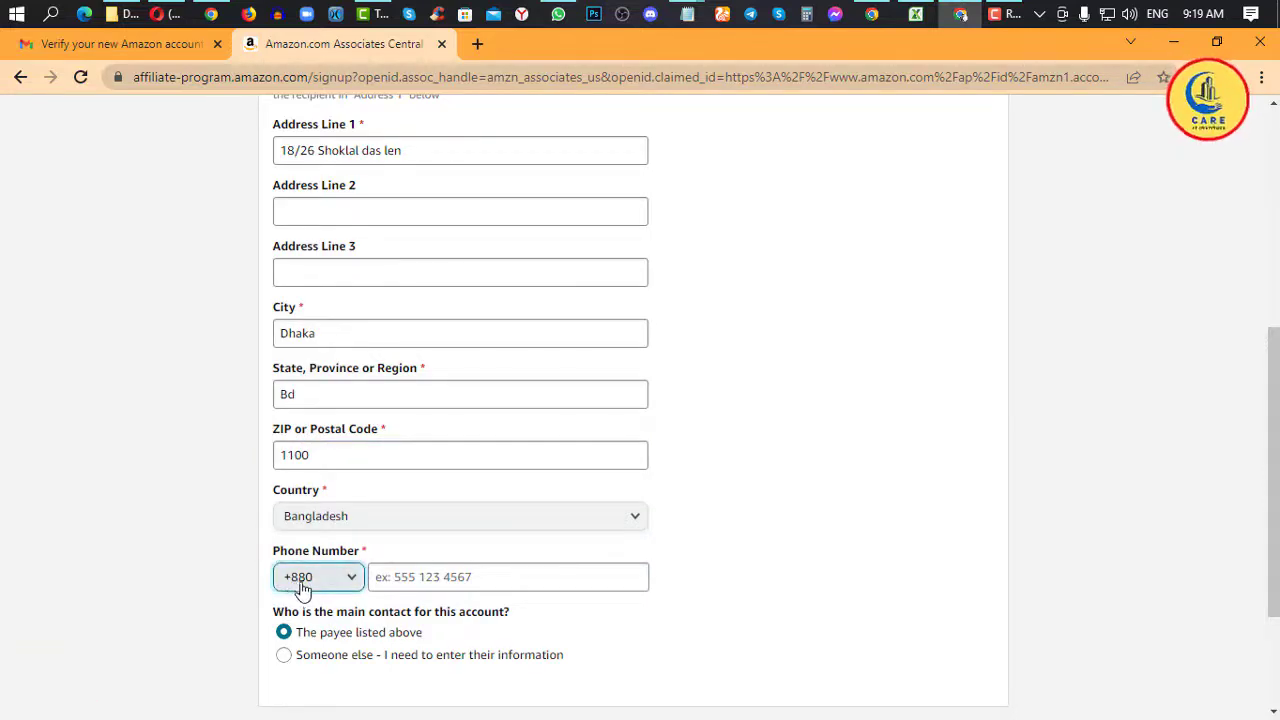
left_click(388, 579)
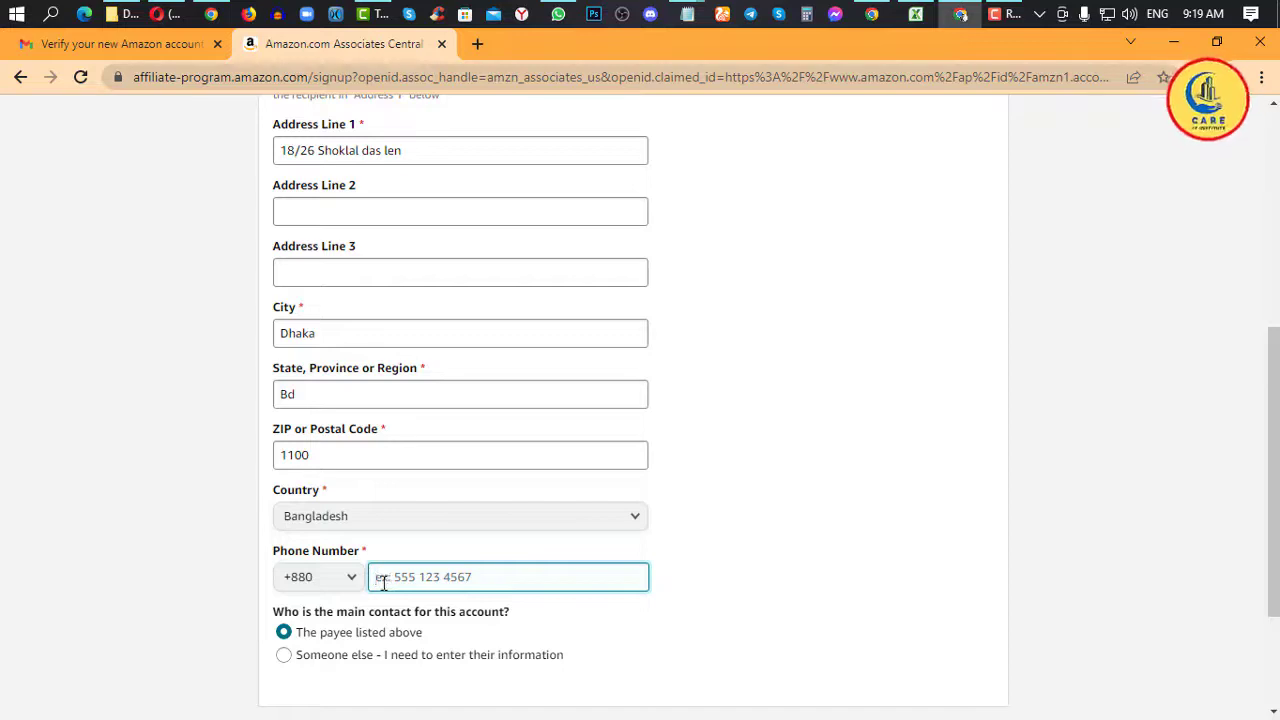
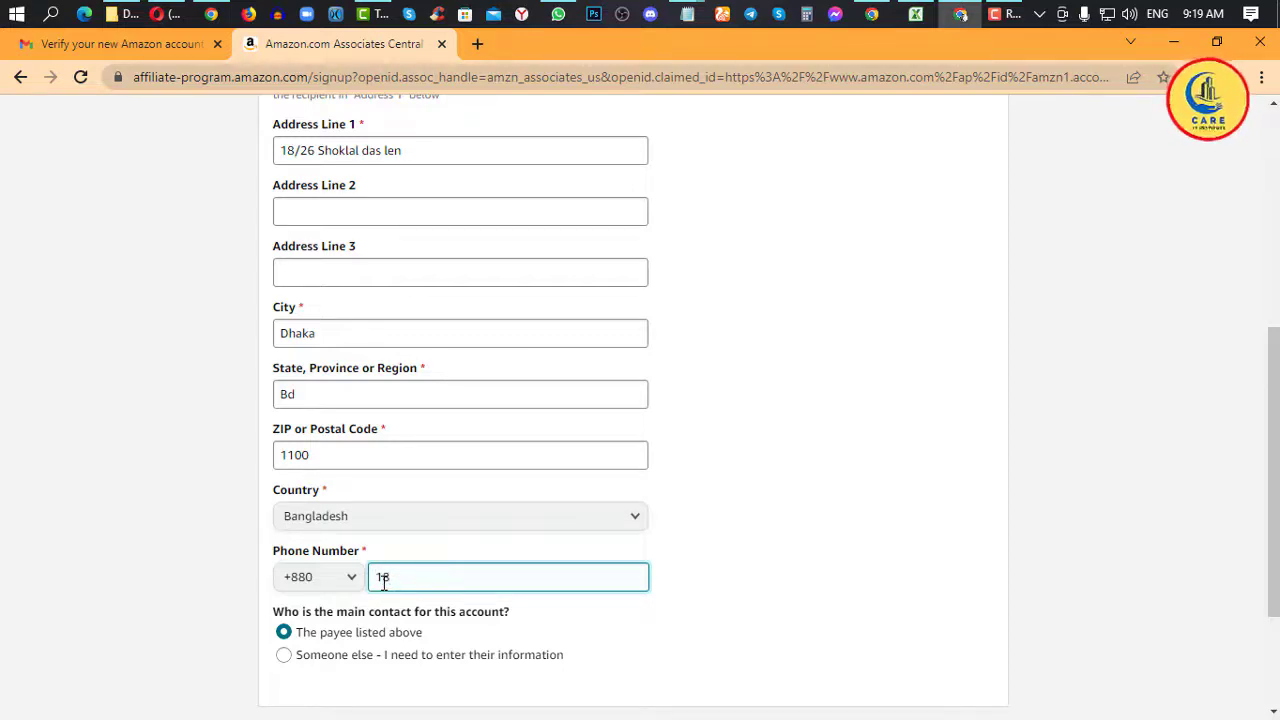
- Keep 'The payee listed above' selected and submit the payment details with Next
scroll(480, 614, "down", 1)
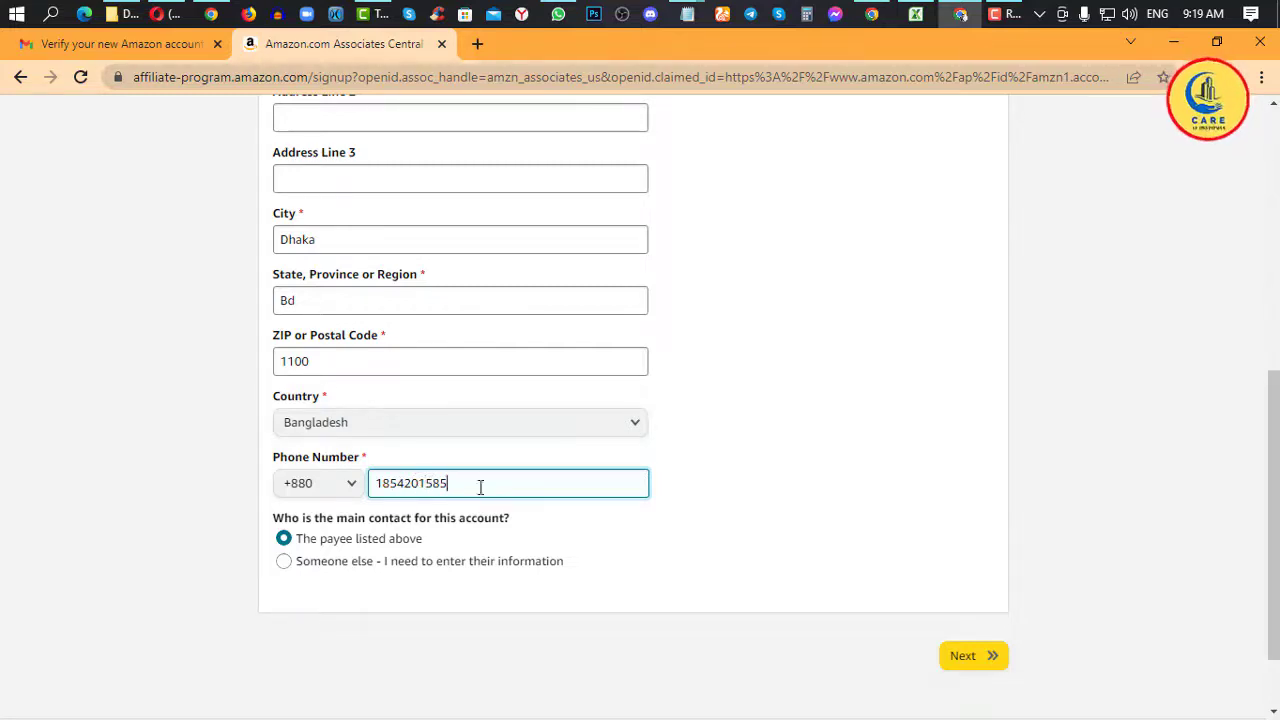
scroll(632, 378, "up", 1)
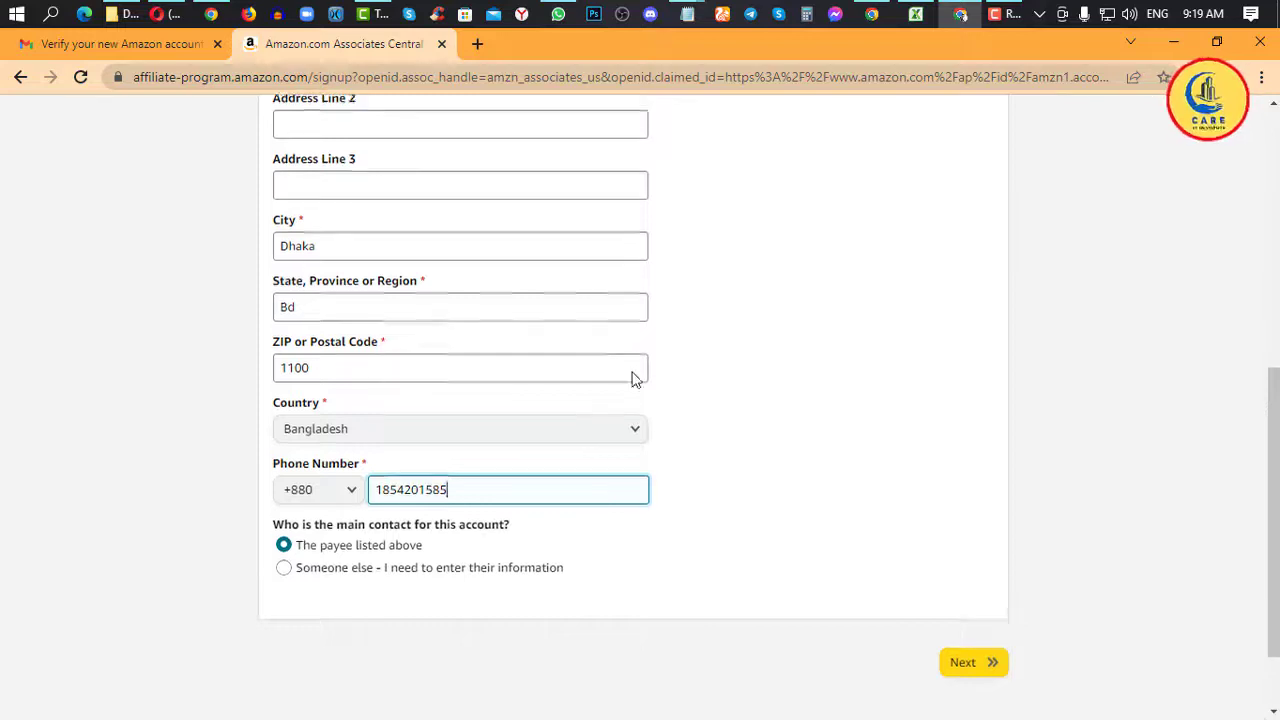
scroll(631, 392, "up", 5)
scroll(600, 404, "down", 3)
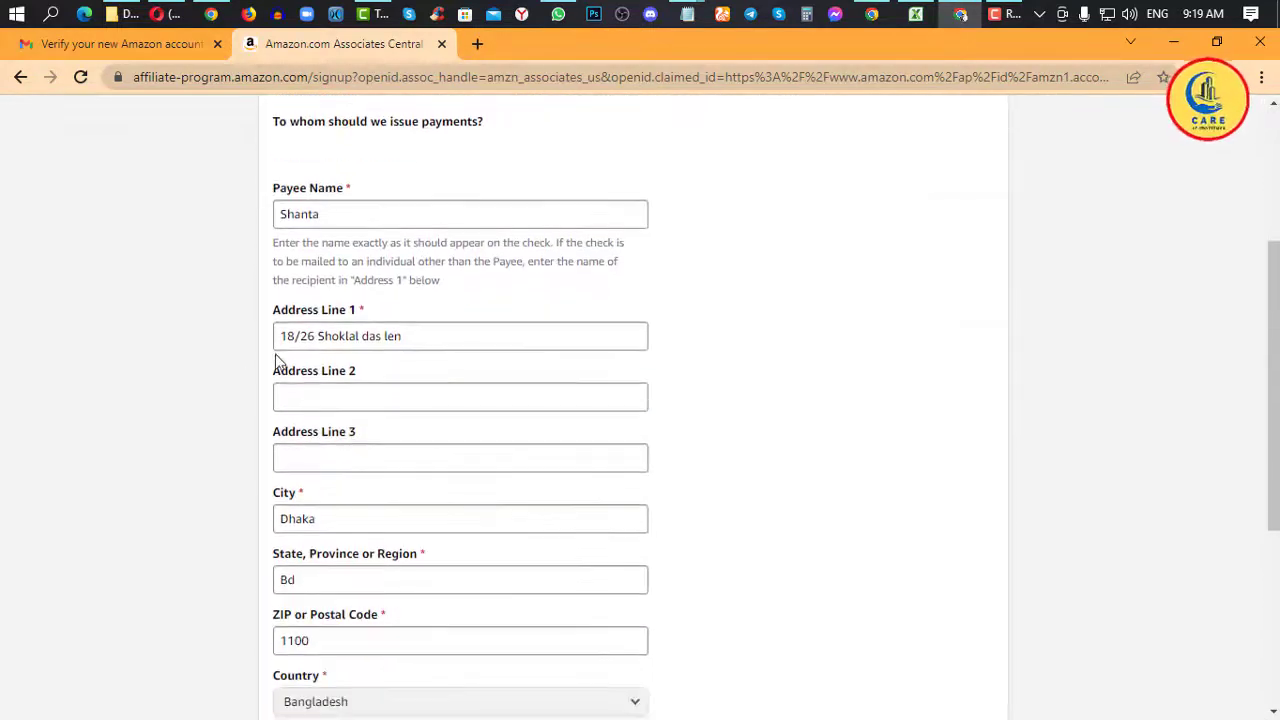
scroll(340, 375, "down", 3)
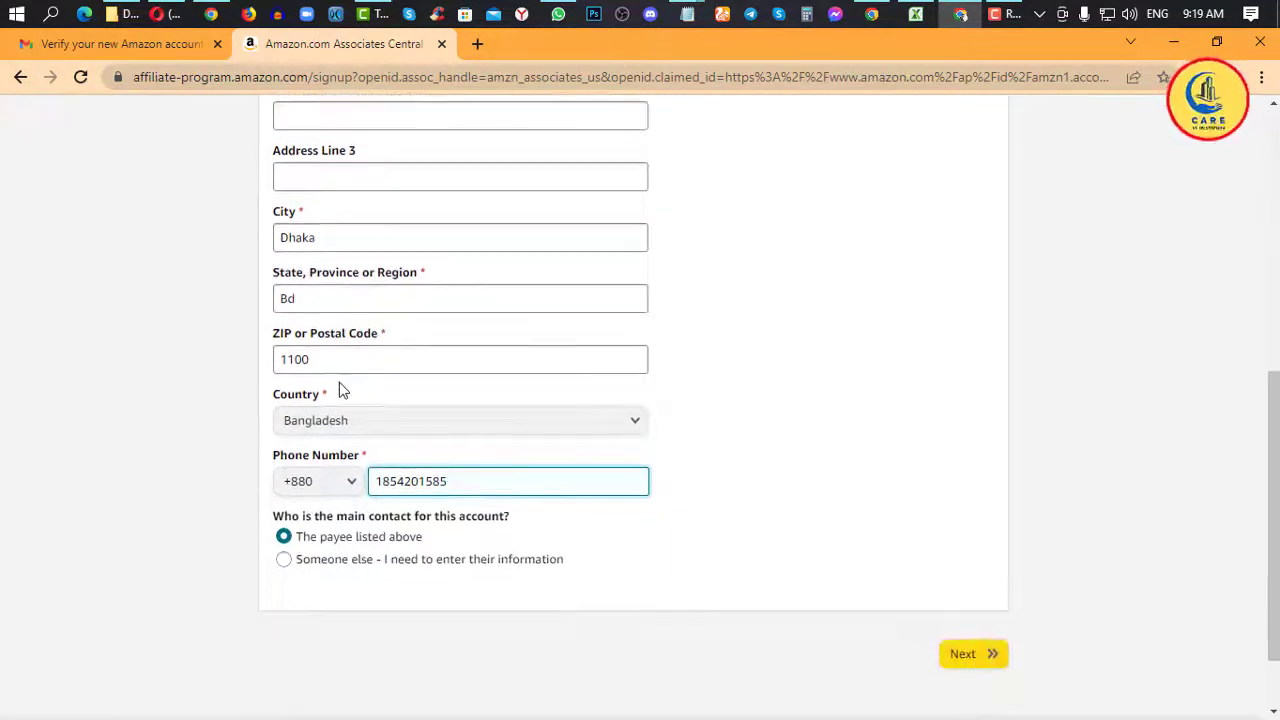
scroll(339, 382, "down", 1)
left_click(965, 563)
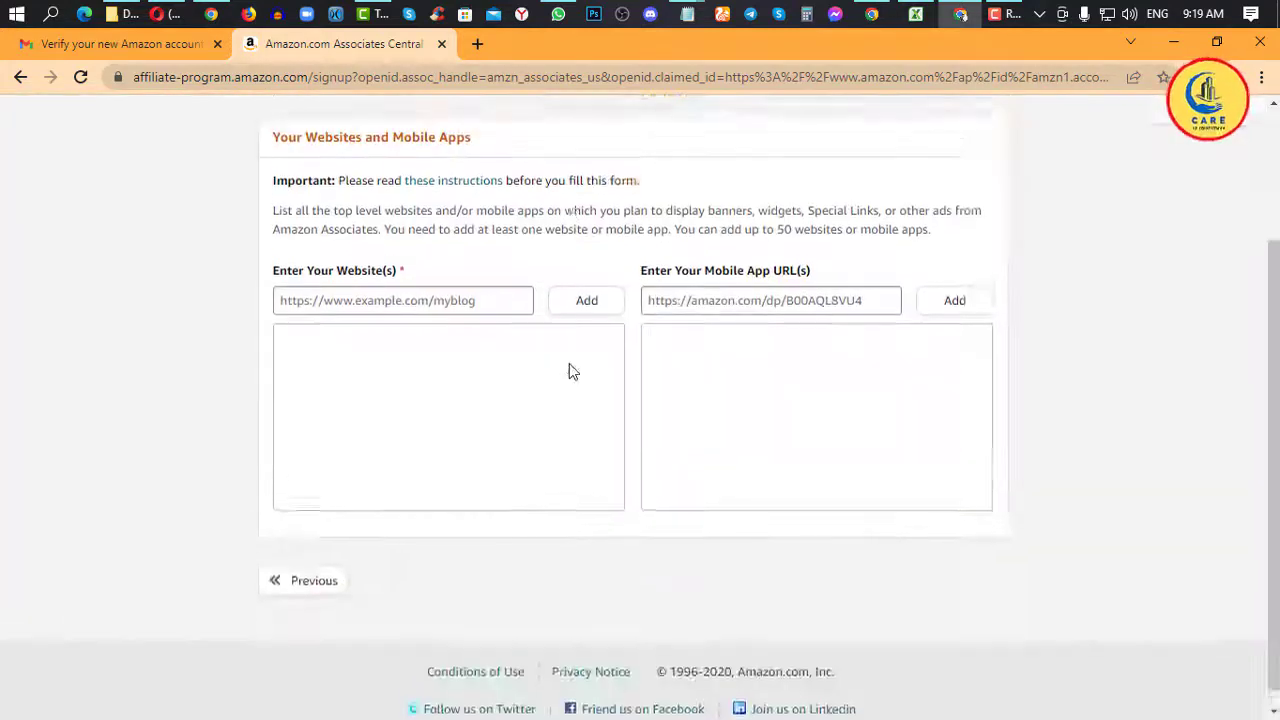
- Review the Website and Mobile App List page and its website address field
scroll(577, 356, "down", 1)
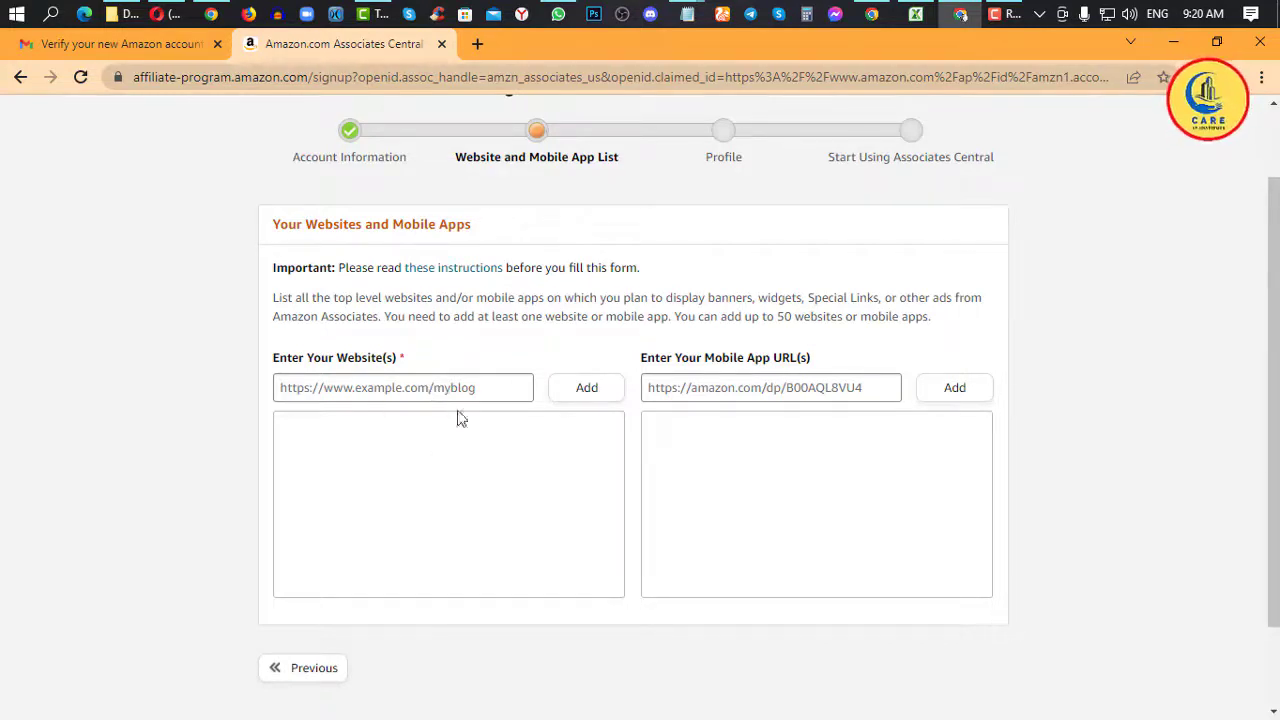
scroll(503, 480, "up", 1)
scroll(503, 480, "down", 3)
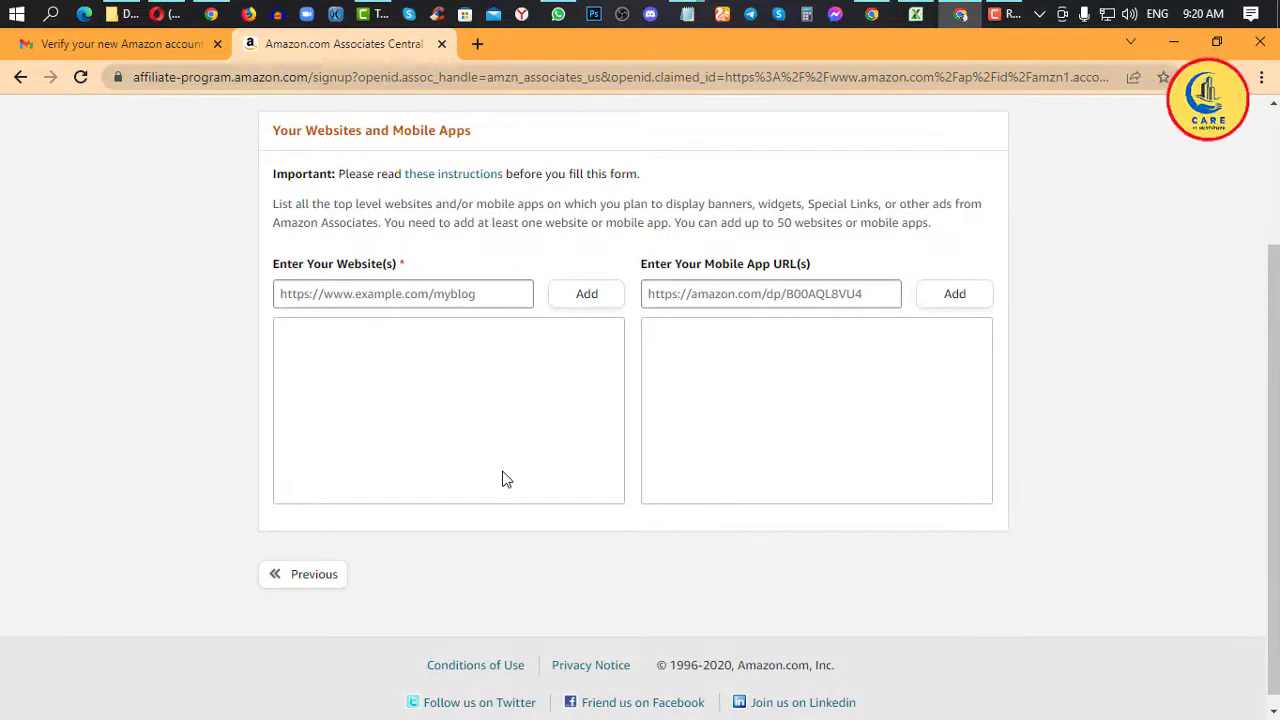
left_click(404, 293)
left_click(476, 390)
scroll(466, 440, "up", 2)
left_click(429, 386)
left_click(418, 482)
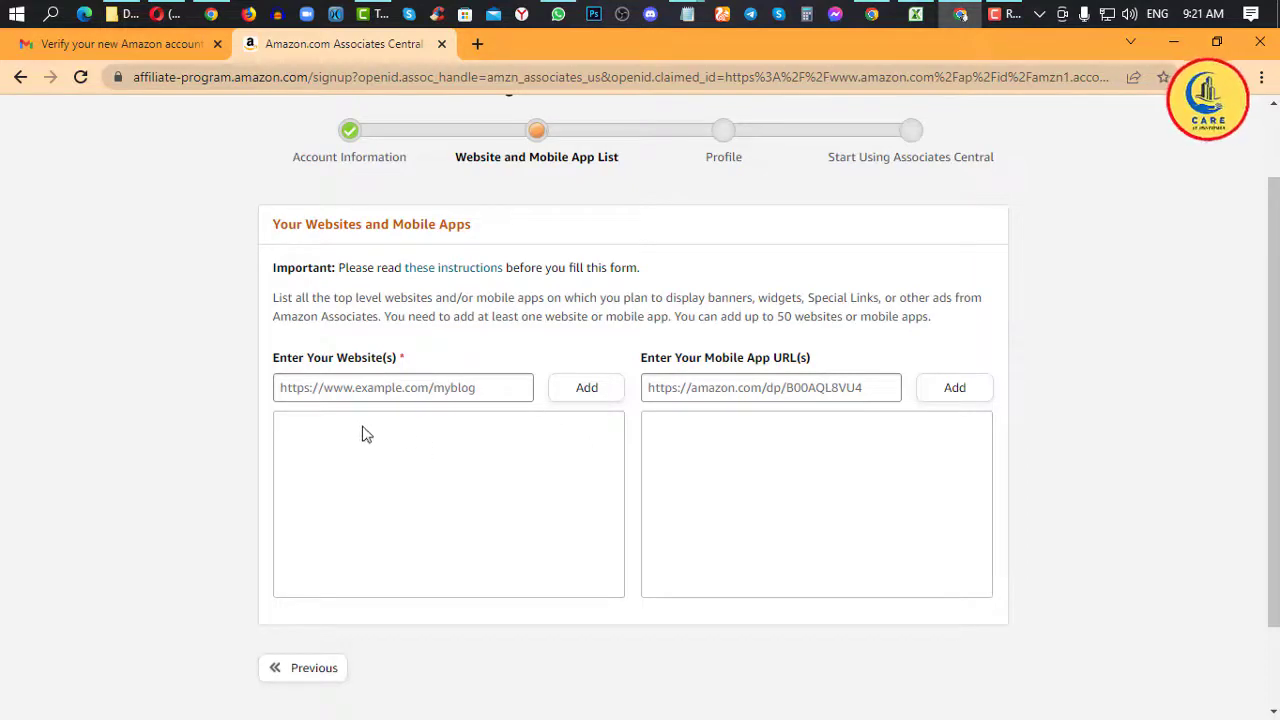
left_click(403, 385)
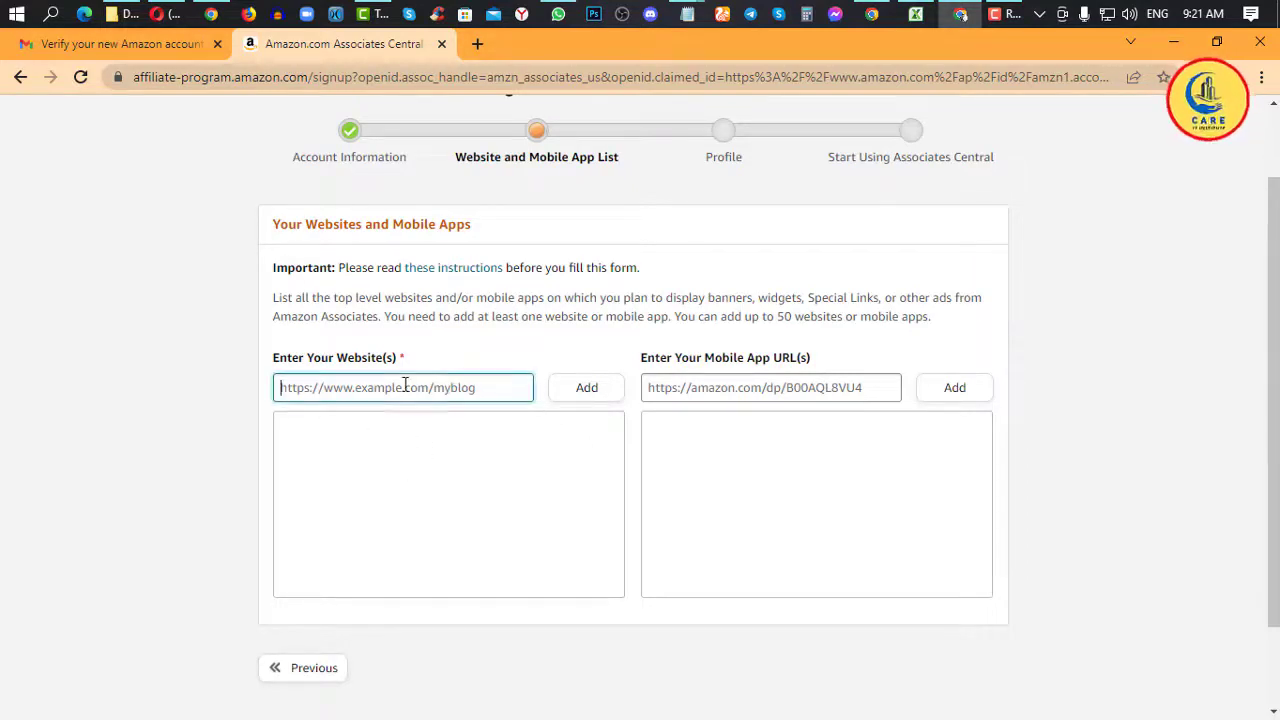
left_click(369, 455)
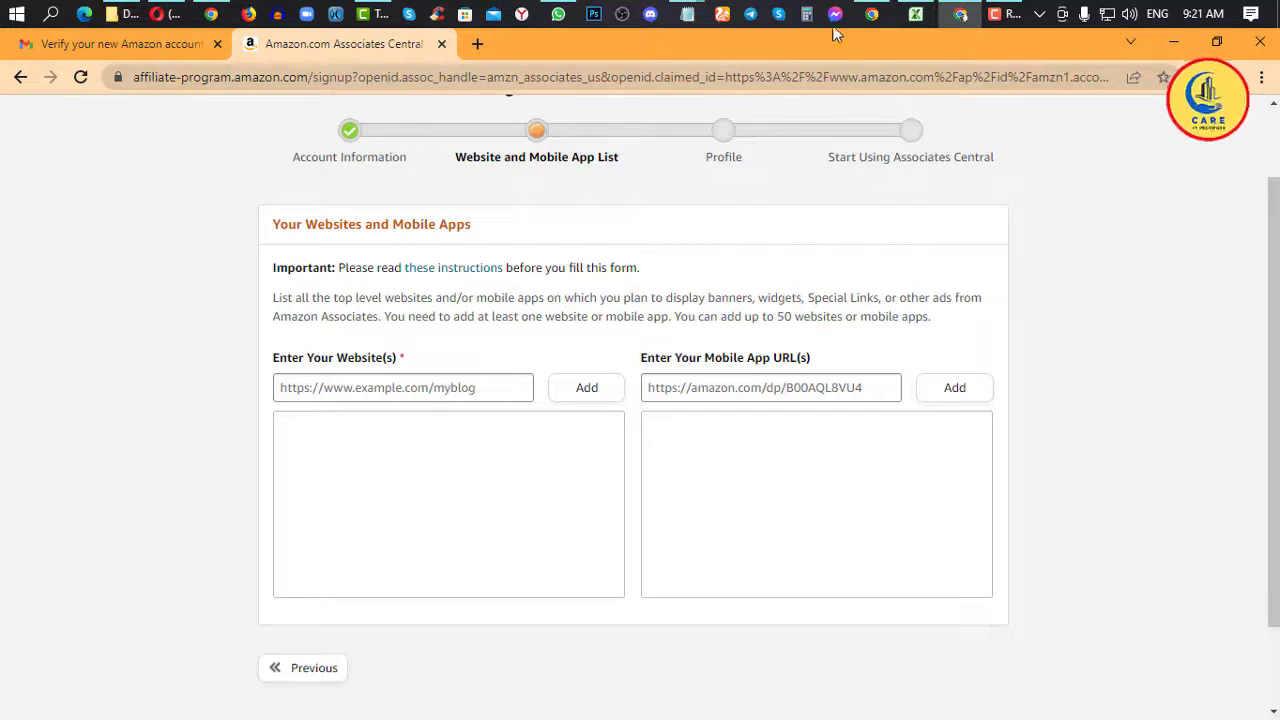
- Copy the blog address line from the notes document and return to the form
mouse_move(690, 18)
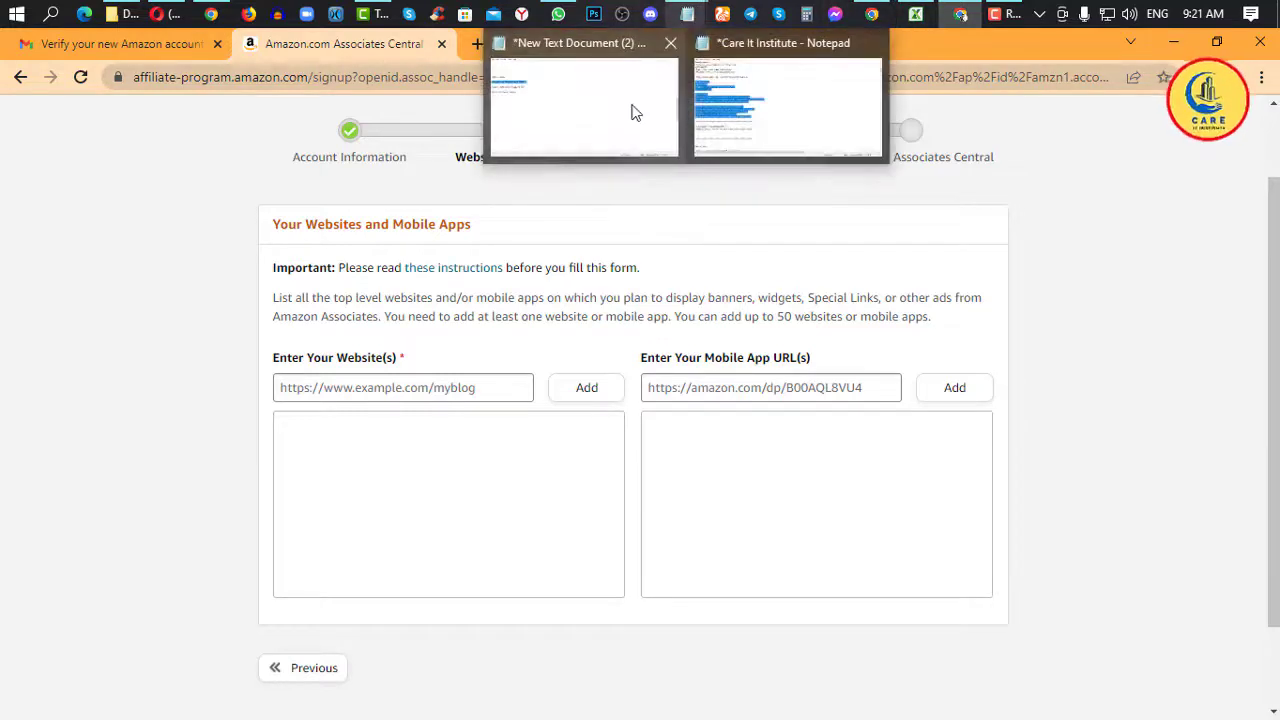
left_click(631, 112)
left_click_drag(4, 246, 240, 246)
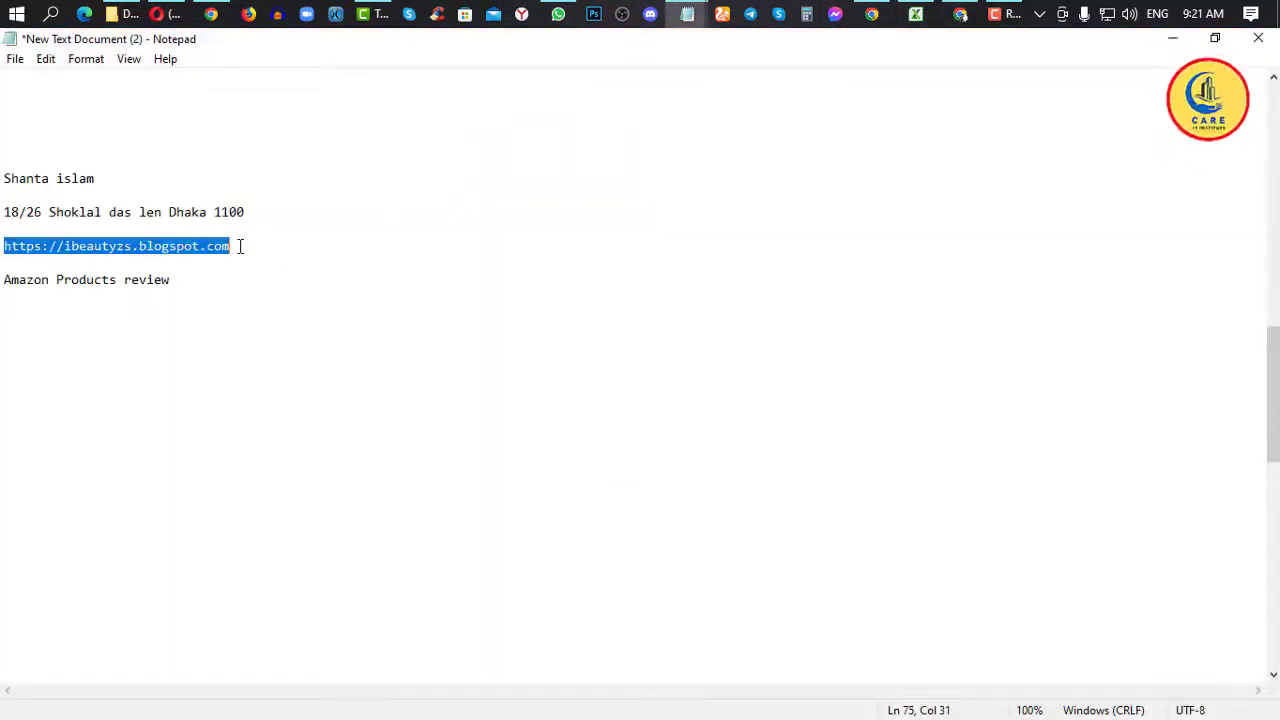
right_click(206, 247)
left_click(258, 306)
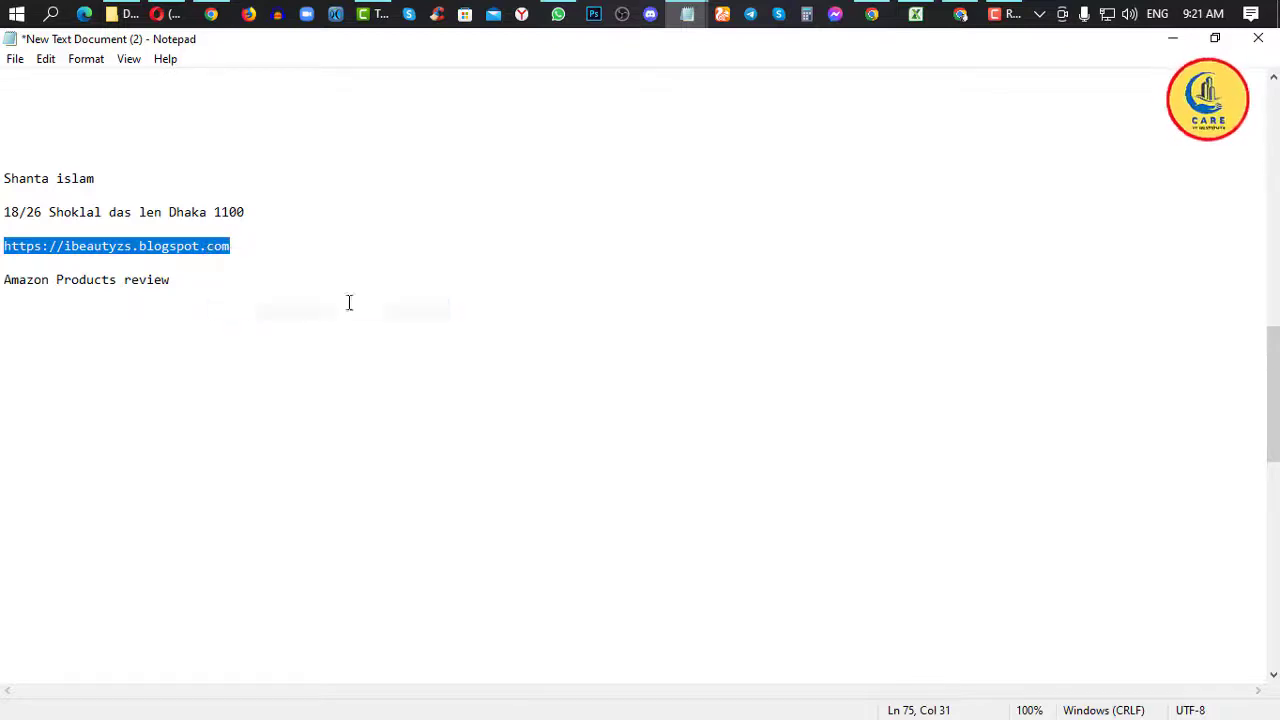
left_click(1172, 45)
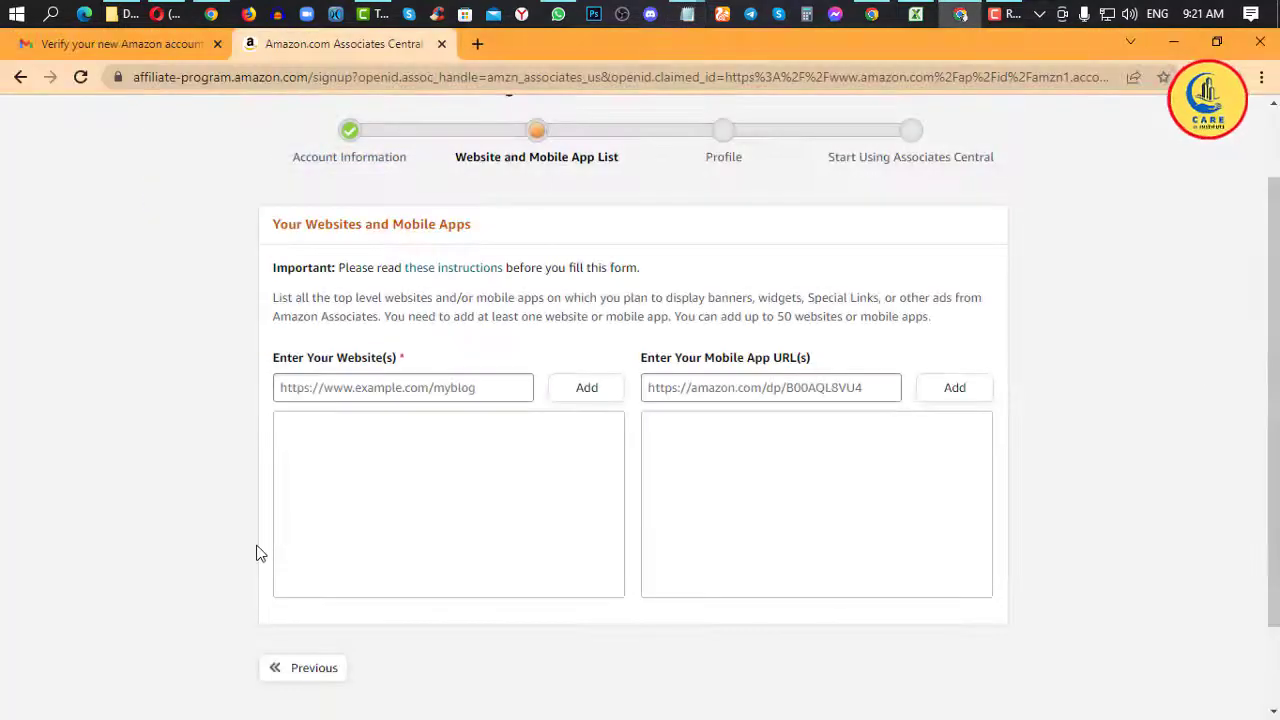
left_click(324, 385)
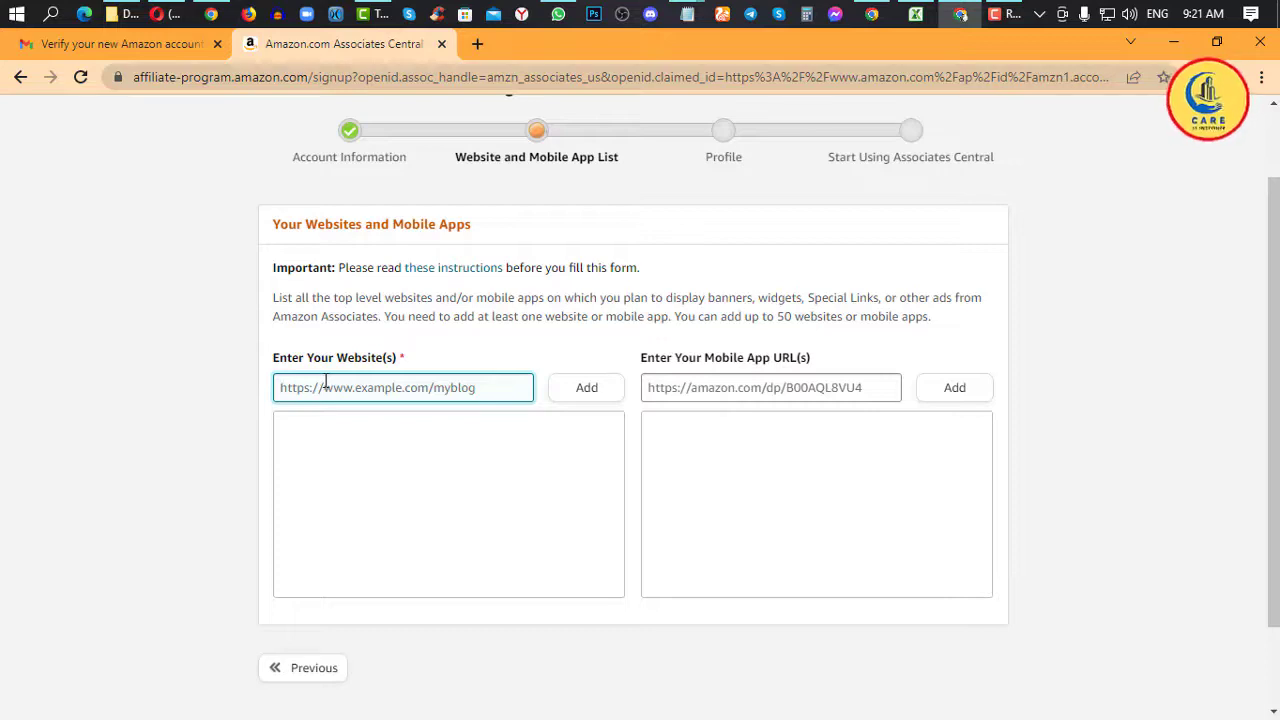
key("ctrl+v")
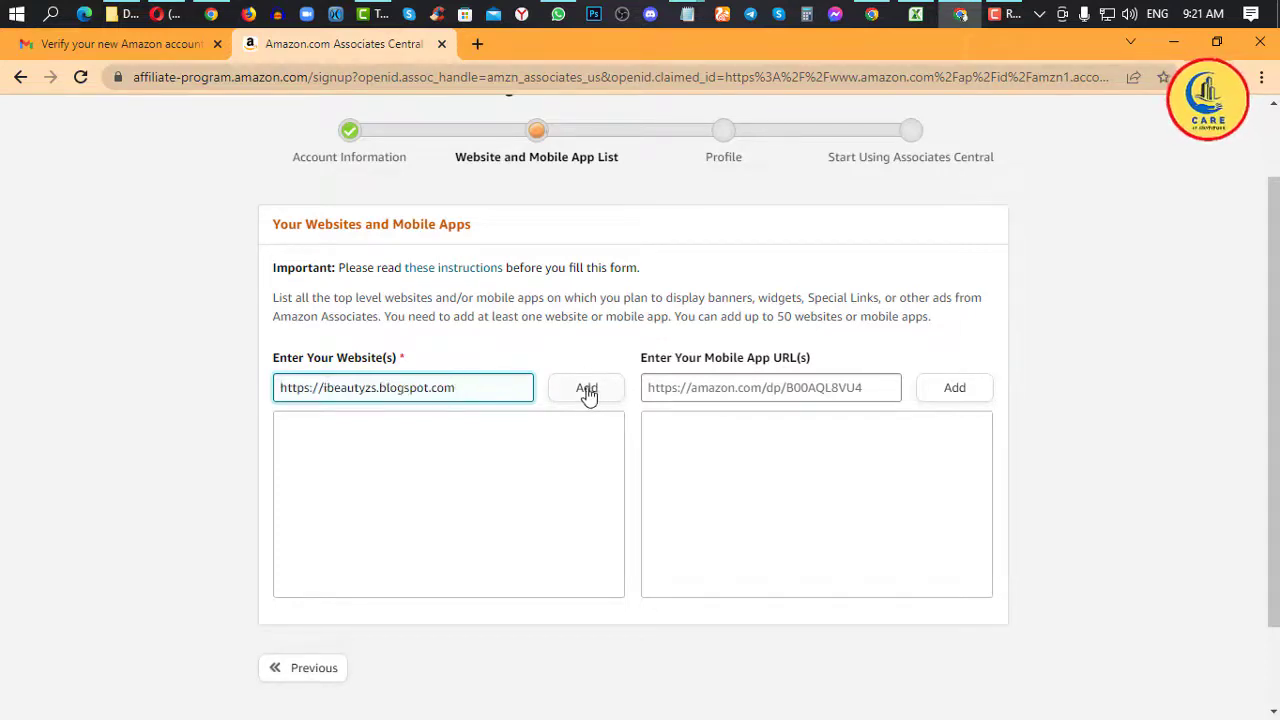
left_click(587, 392)
mouse_move(443, 416)
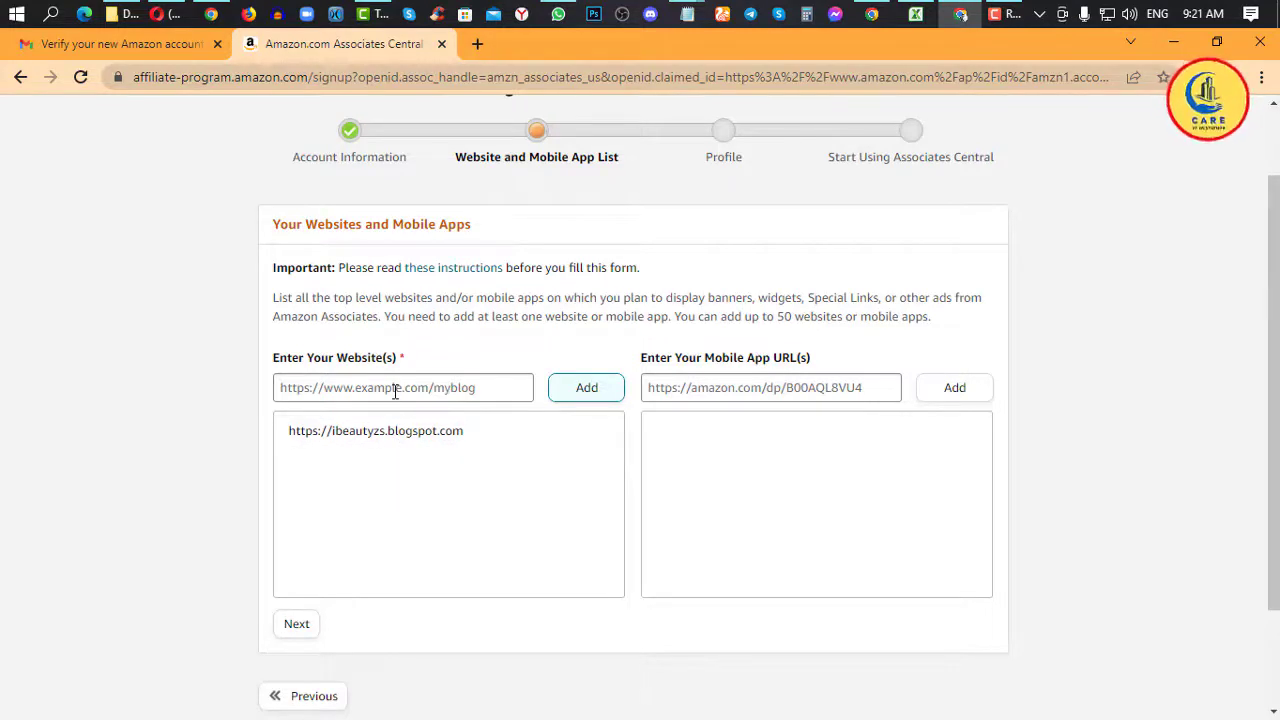
left_click(395, 392)
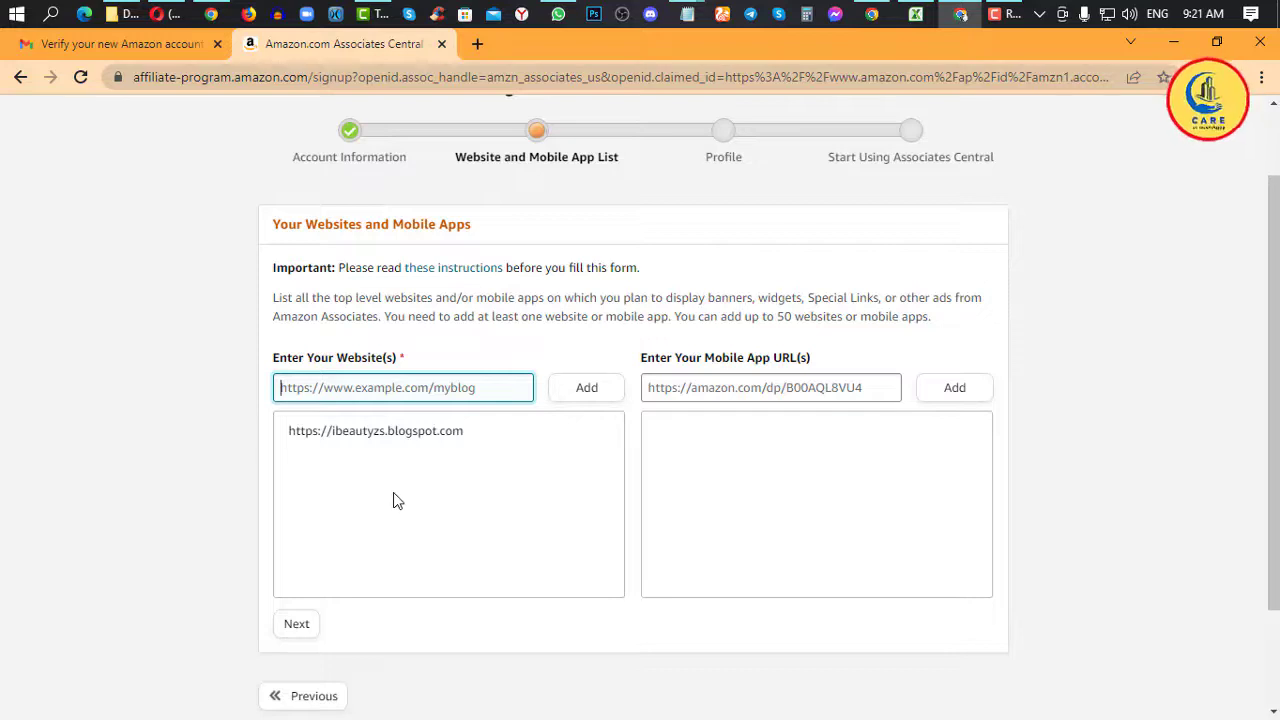
scroll(420, 485, "down", 1)
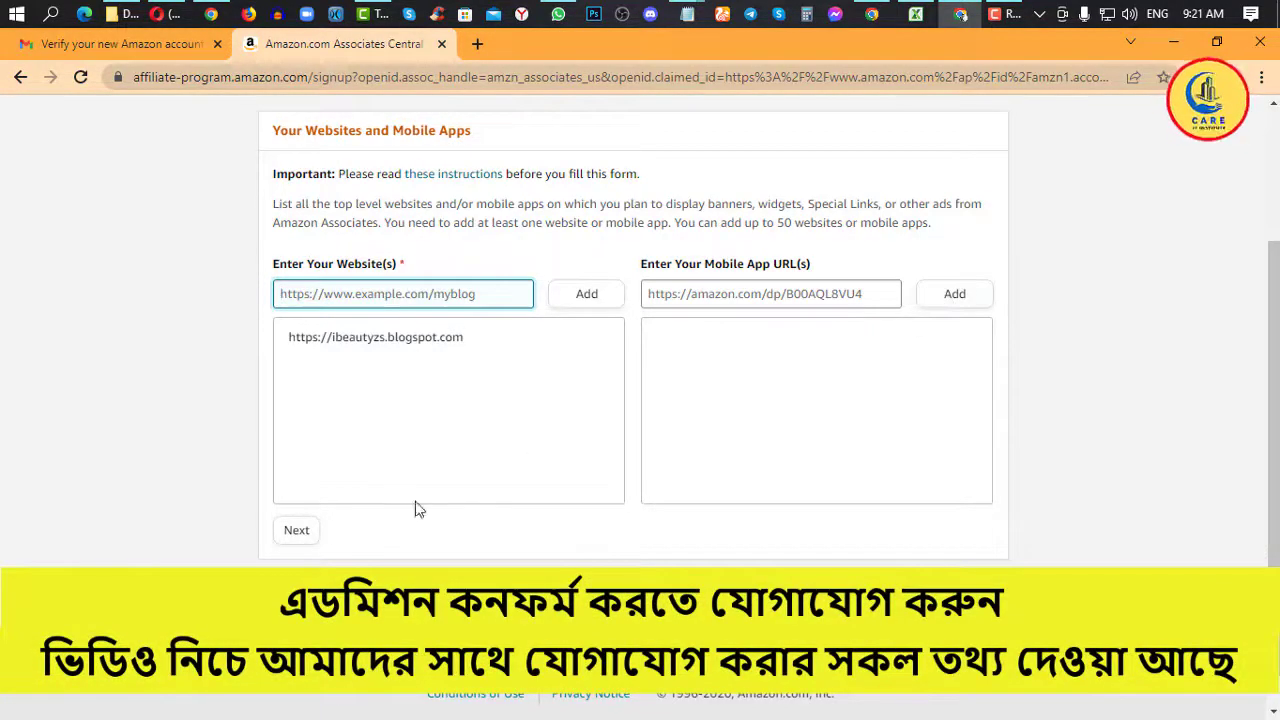
left_click(299, 532)
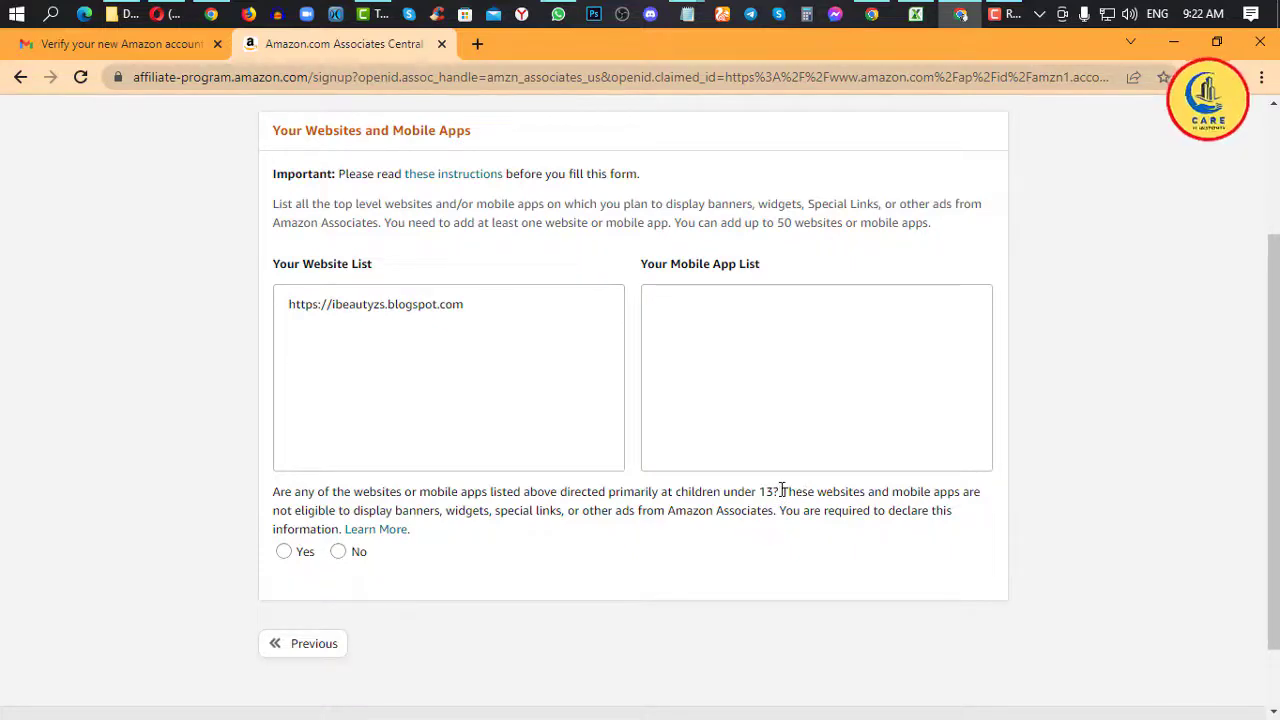
- Answer No to the children-under-13 question and confirm the website list
left_click(338, 553)
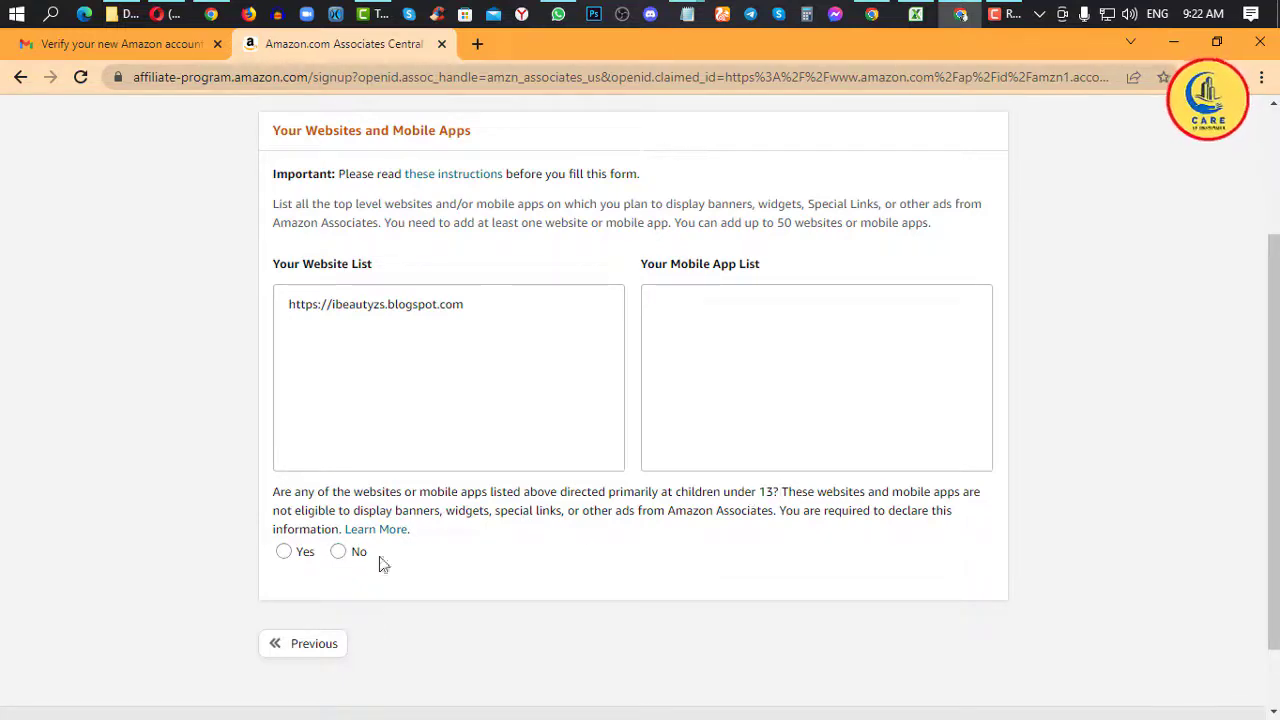
left_click(339, 551)
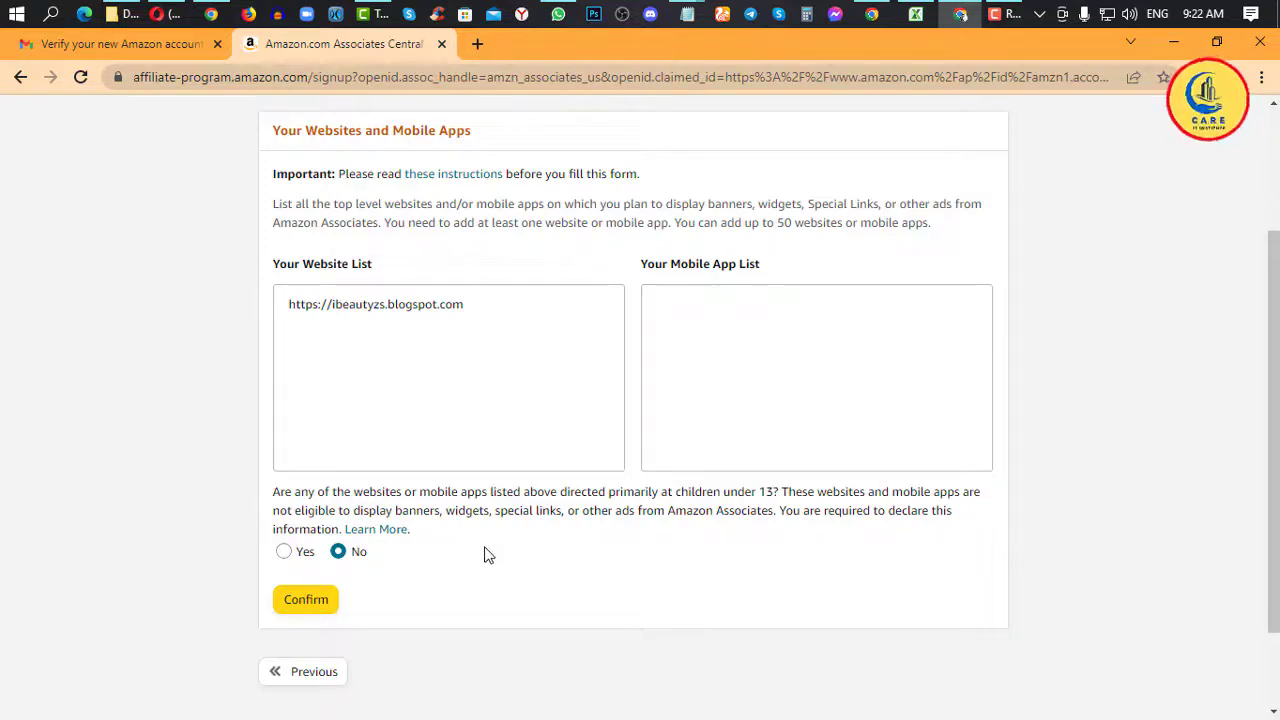
scroll(486, 552, "down", 1)
left_click(306, 511)
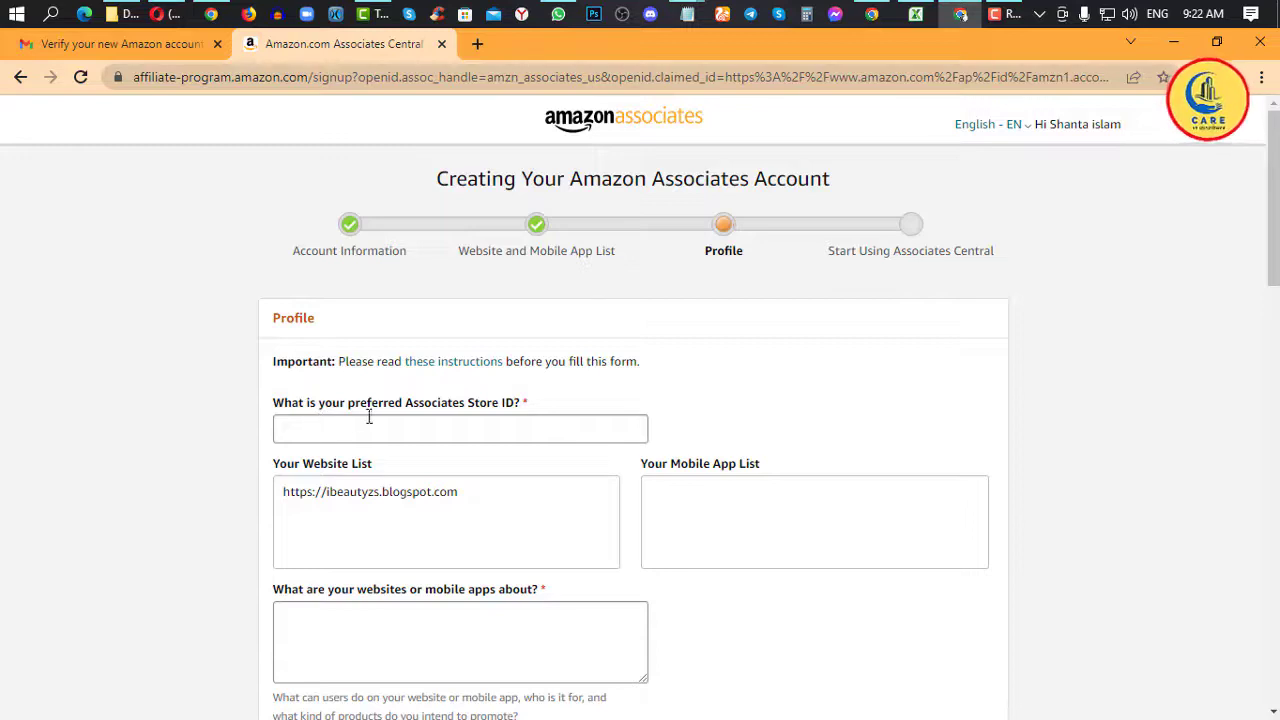
- Enter a preferred name in the Associates Store ID field
left_click(488, 428)
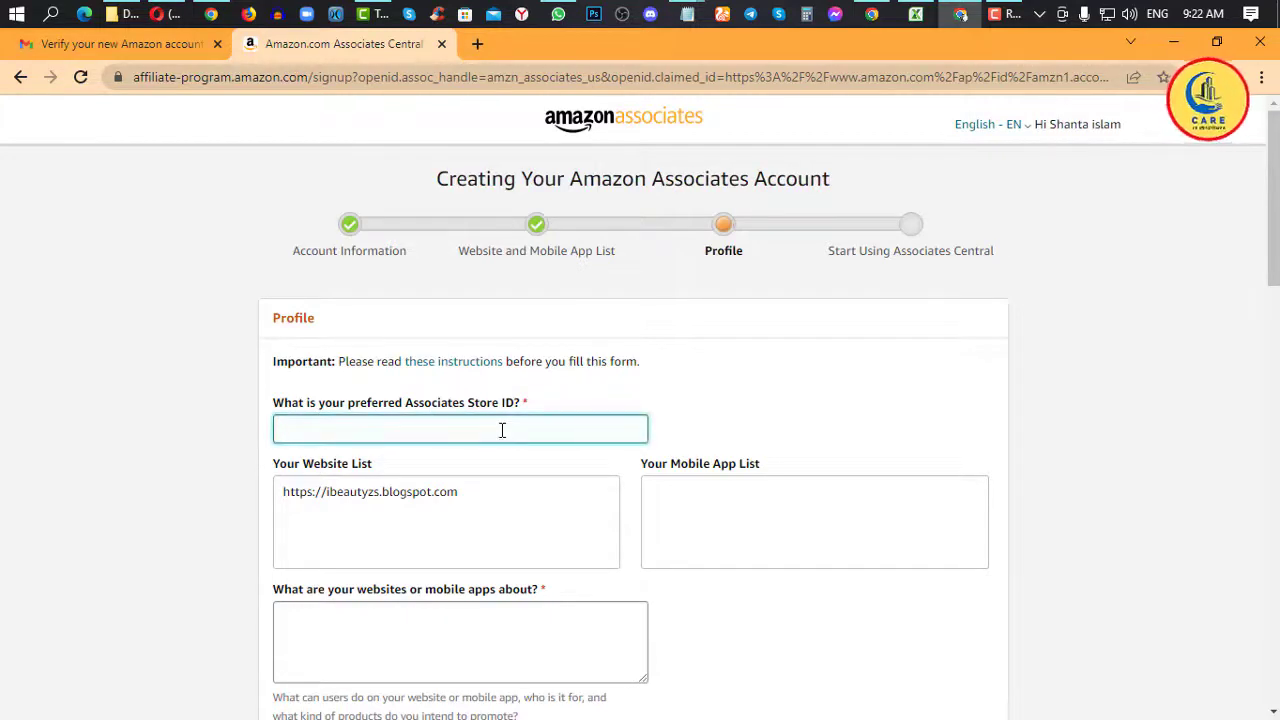
type("Shanta")
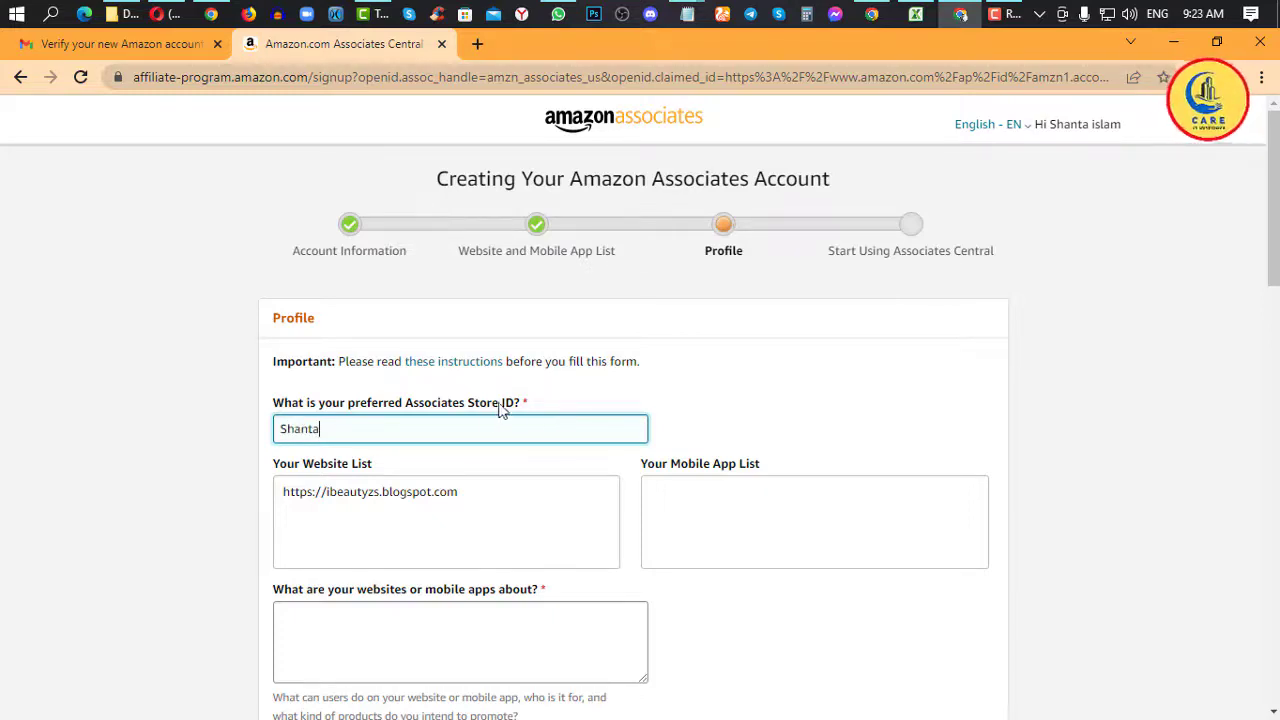
left_click_drag(519, 405, 506, 404)
left_click(381, 429)
scroll(741, 386, "down", 2)
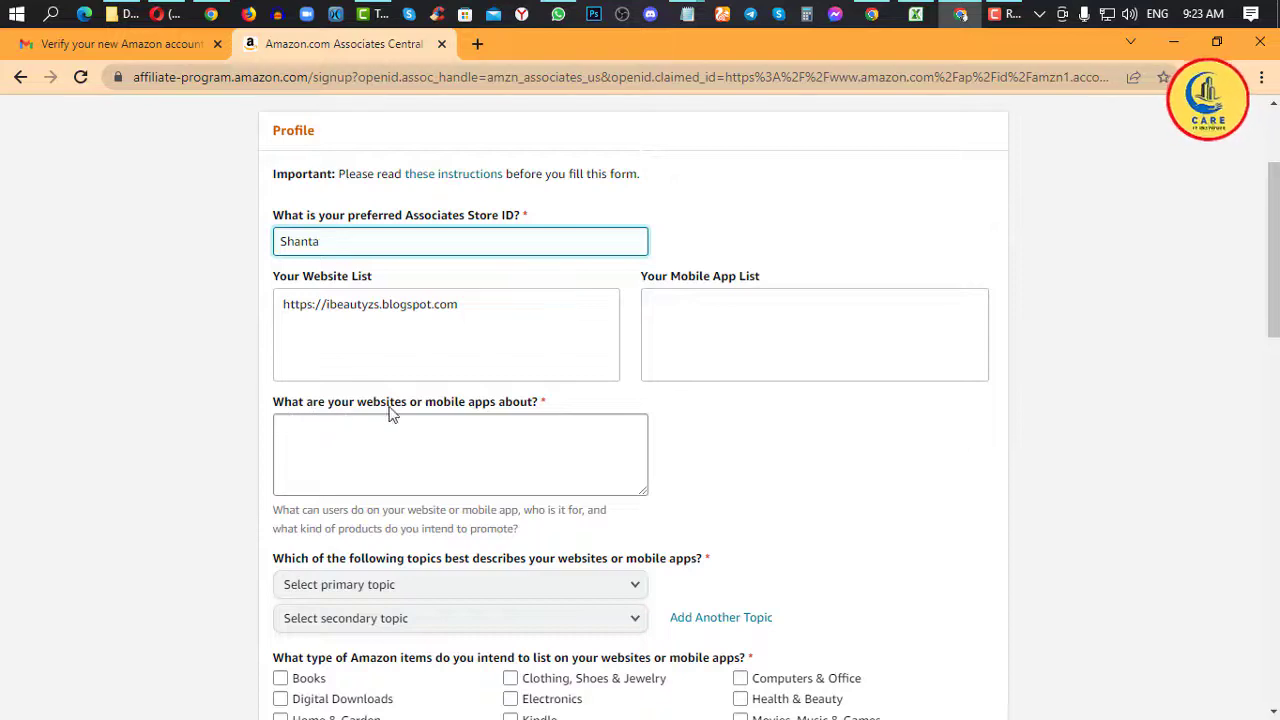
- Copy 'Amazon Products review' from the notes for the website description box
left_click(449, 434)
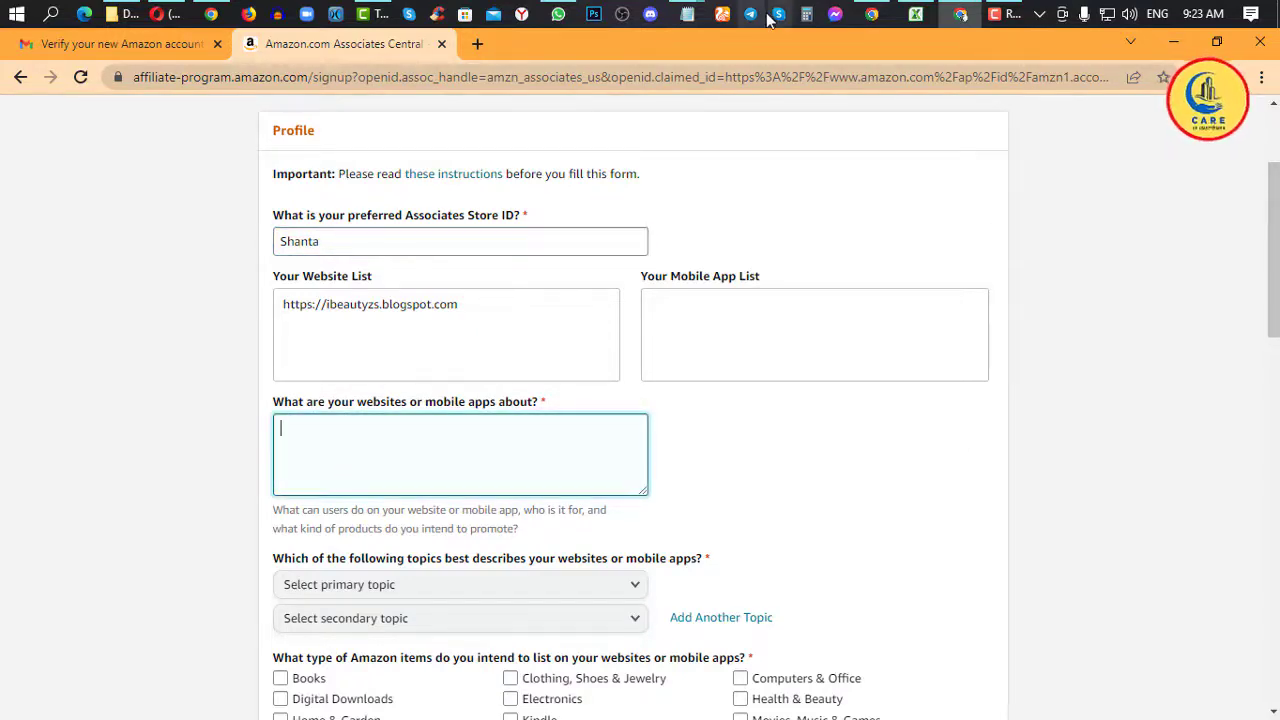
mouse_move(687, 14)
left_click(577, 120)
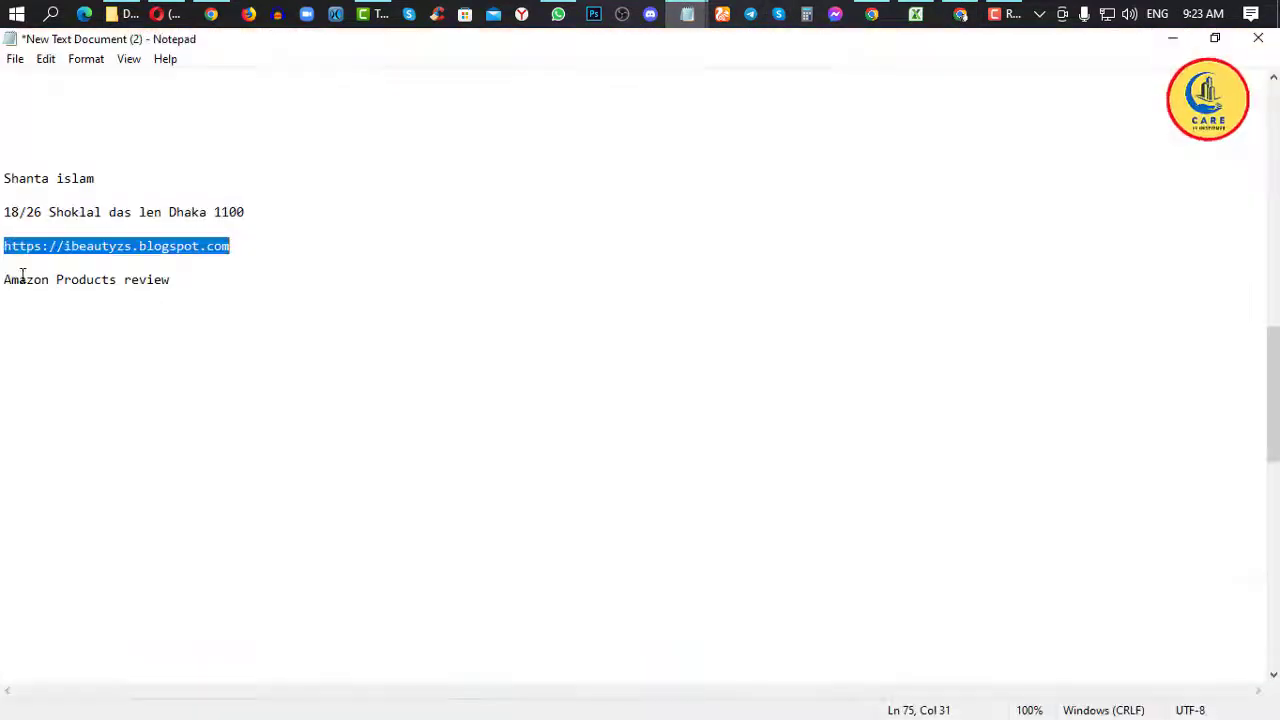
left_click_drag(4, 280, 150, 285)
right_click(162, 283)
left_click(227, 345)
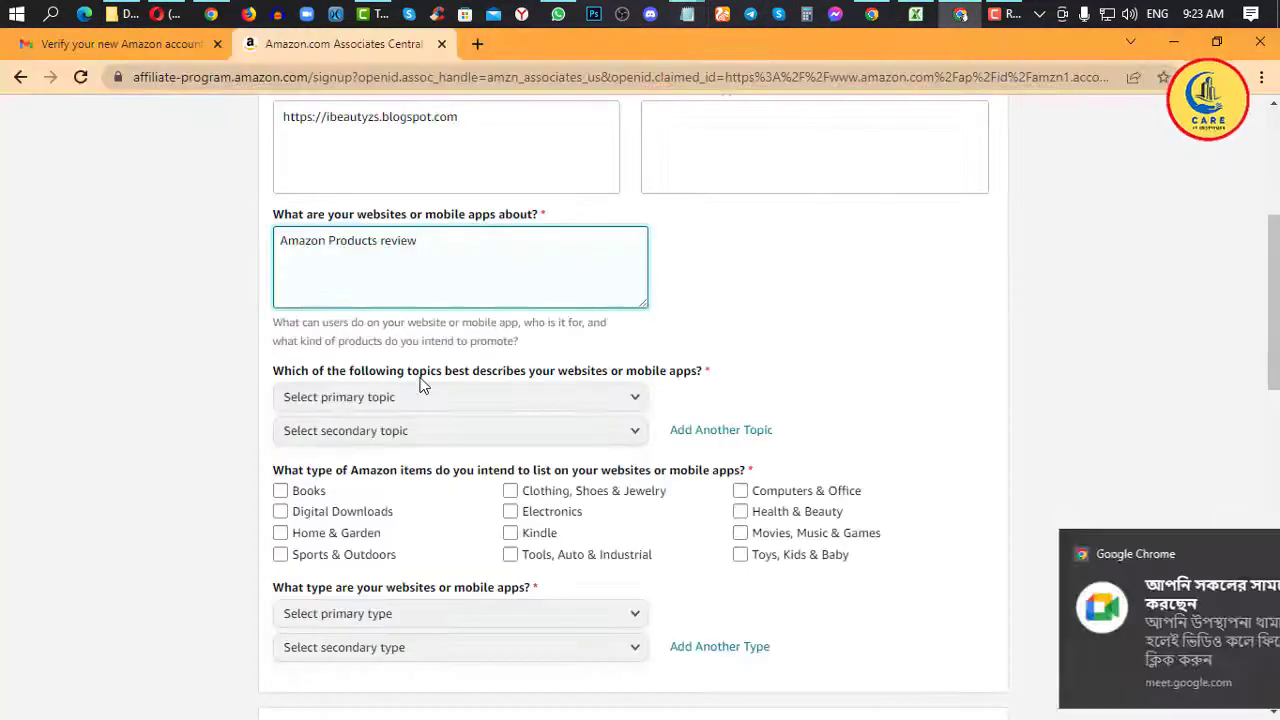
left_click(1251, 556)
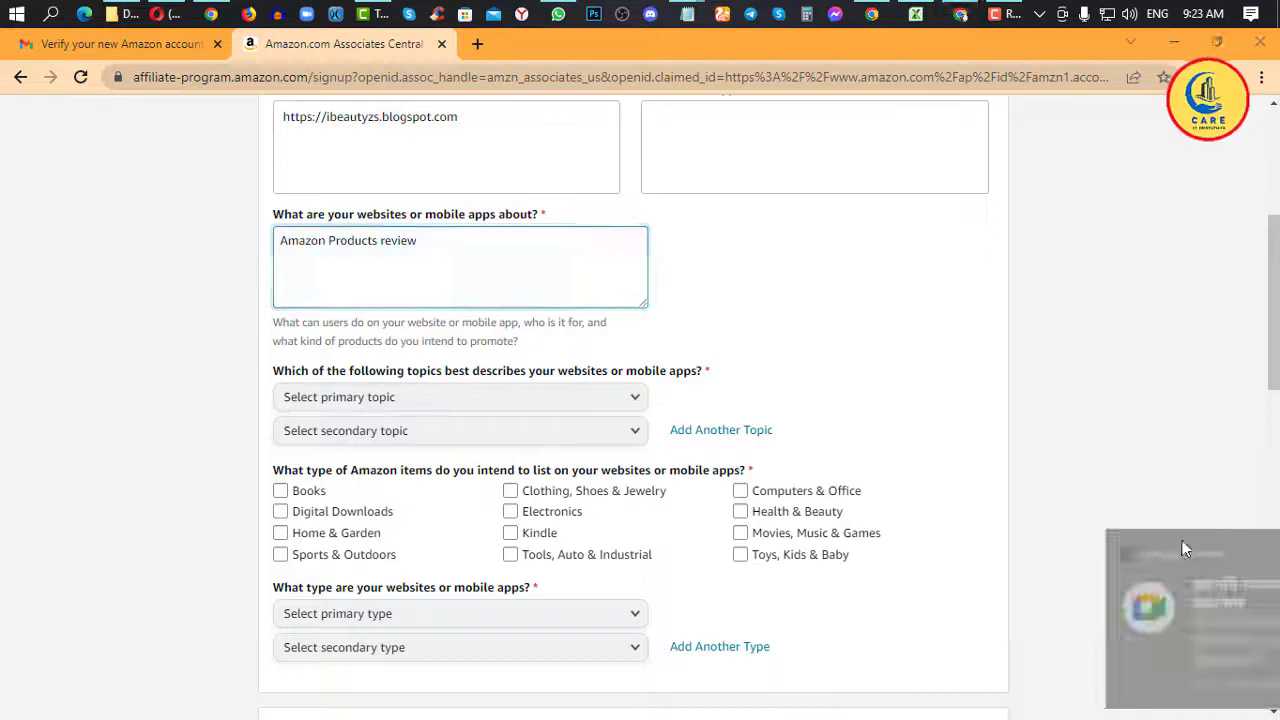
- Choose Medical/Health/Beauty as both the primary and secondary website topic
left_click(622, 400)
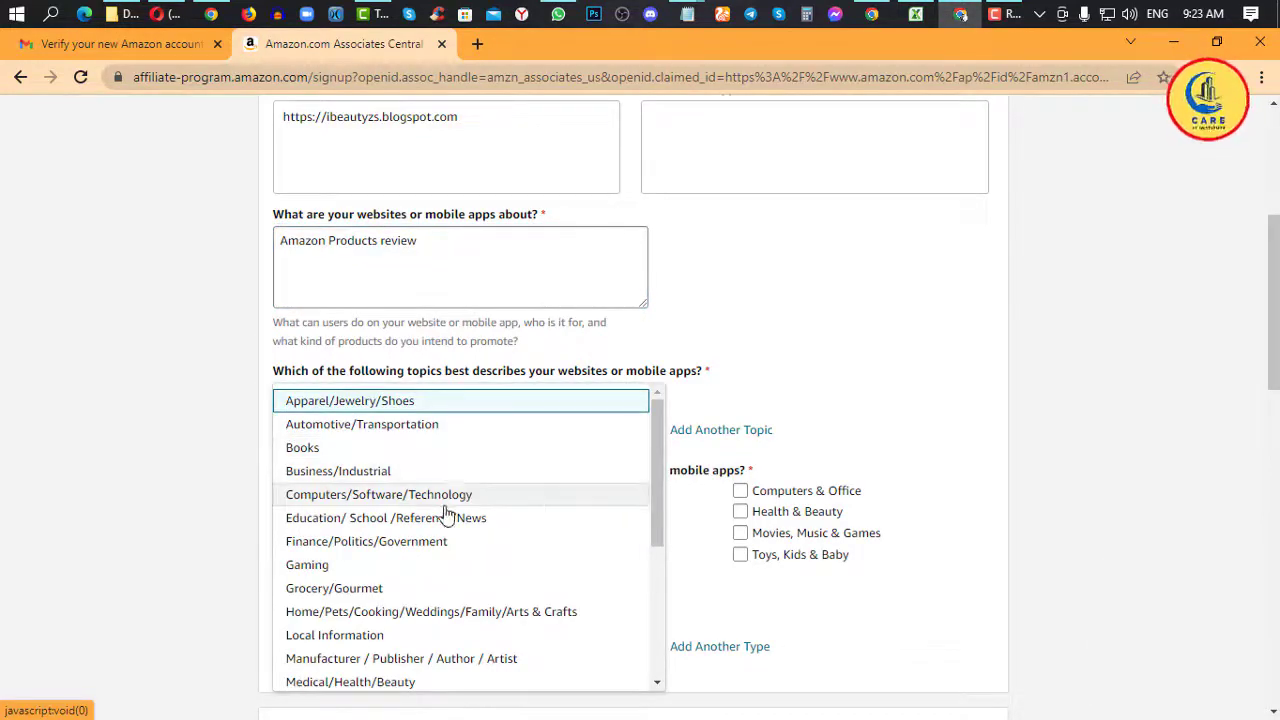
left_click(663, 371)
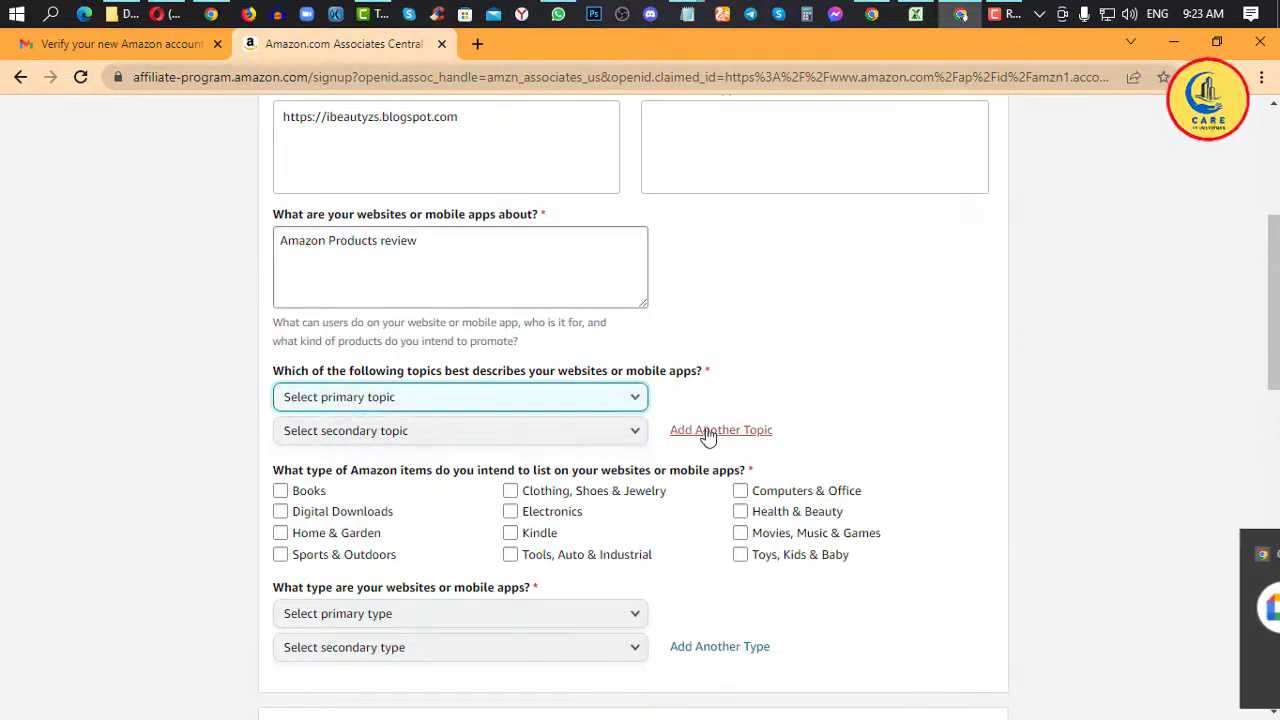
left_click(631, 403)
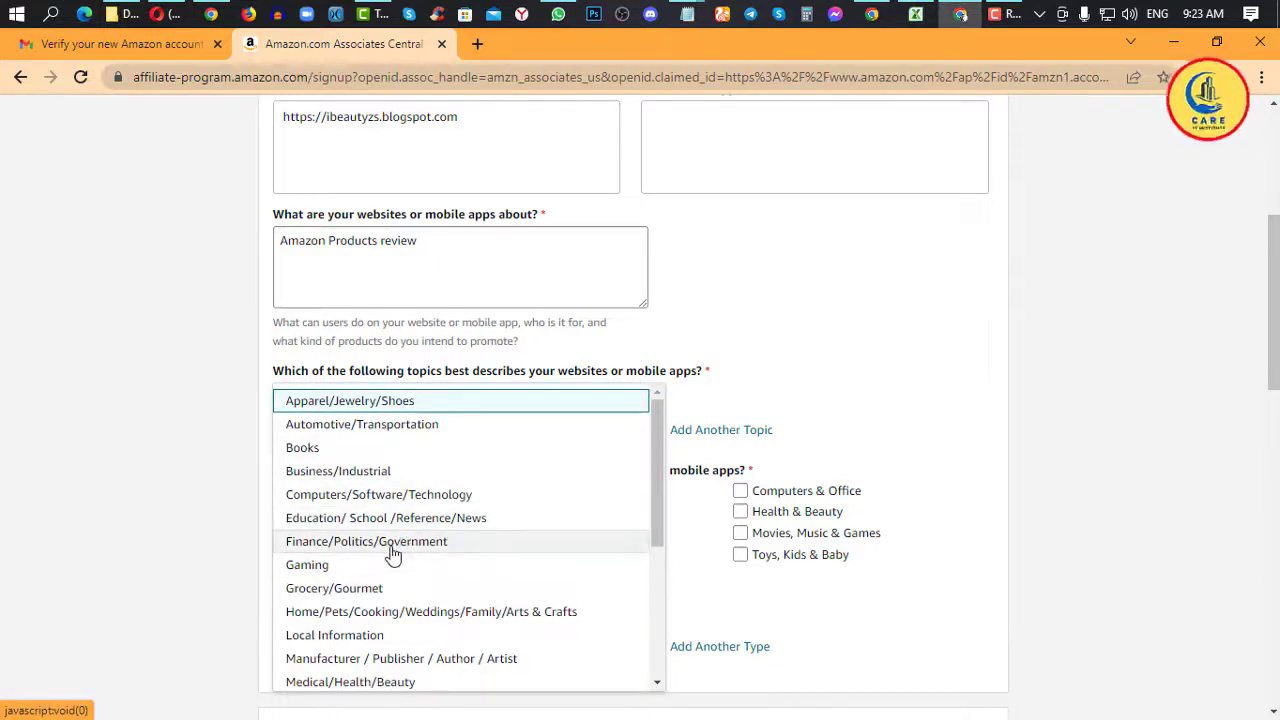
scroll(385, 518, "down", 1)
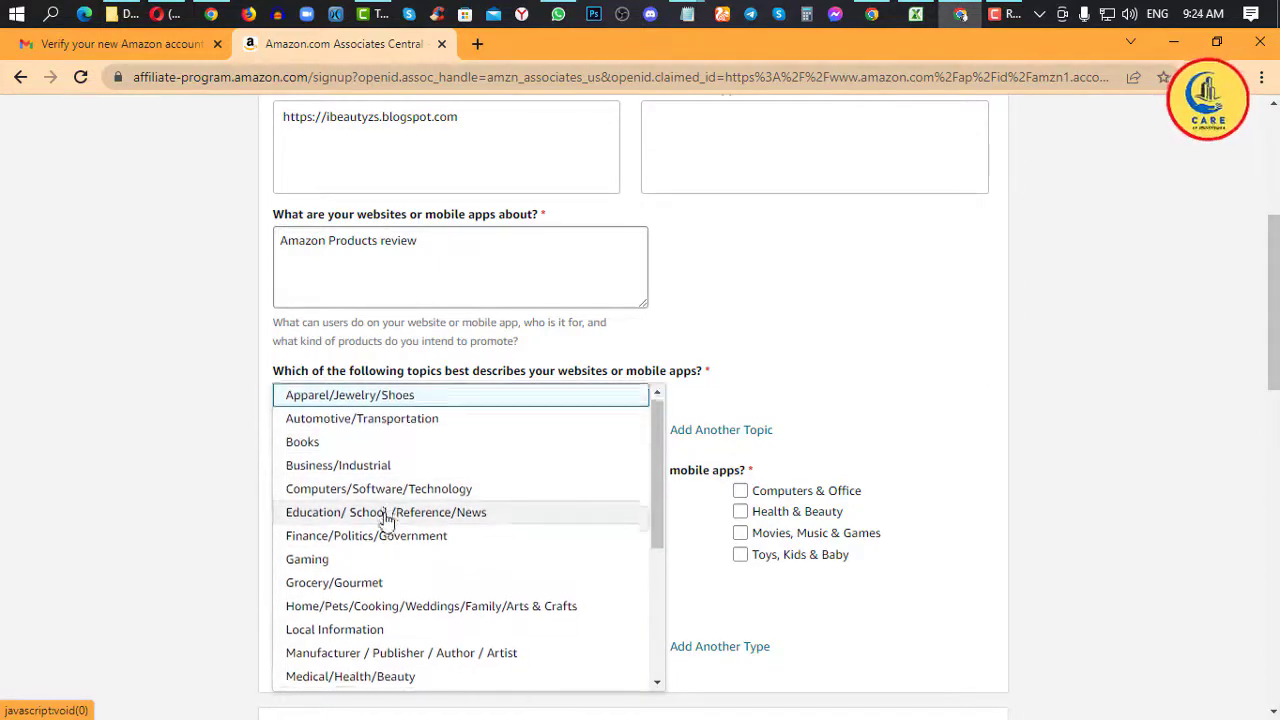
scroll(385, 518, "down", 4)
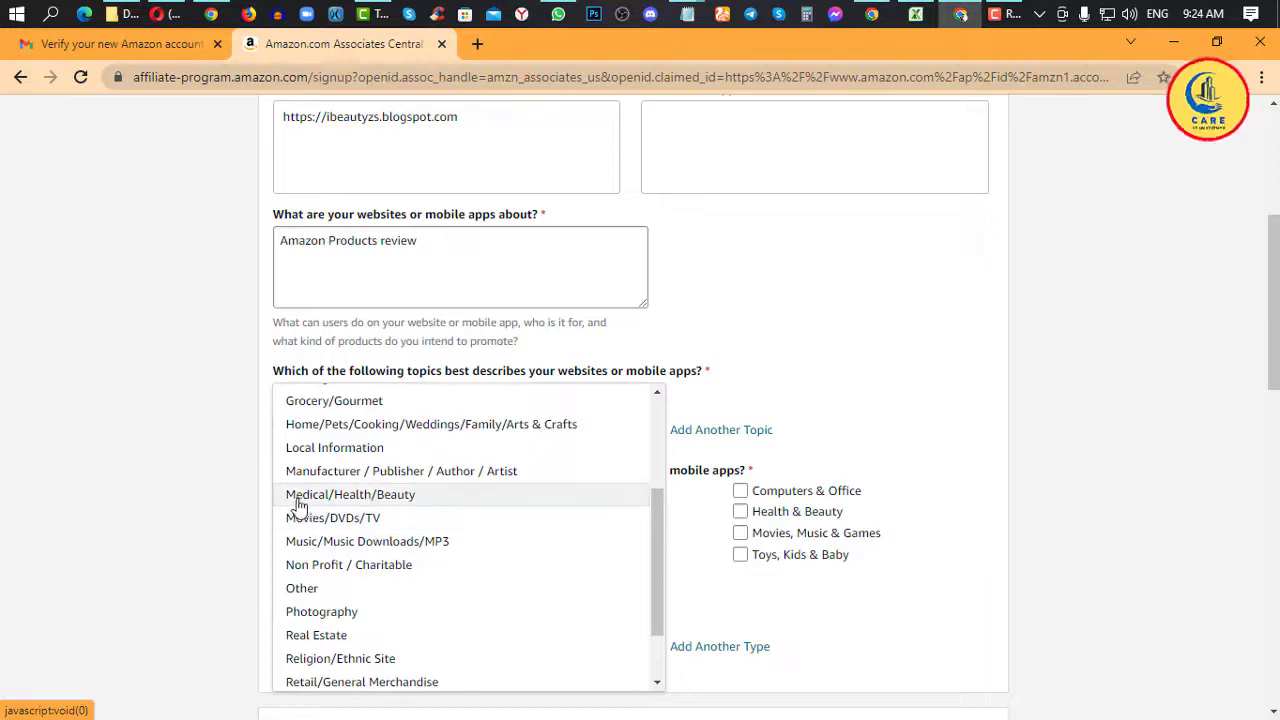
left_click(360, 503)
scroll(745, 366, "down", 1)
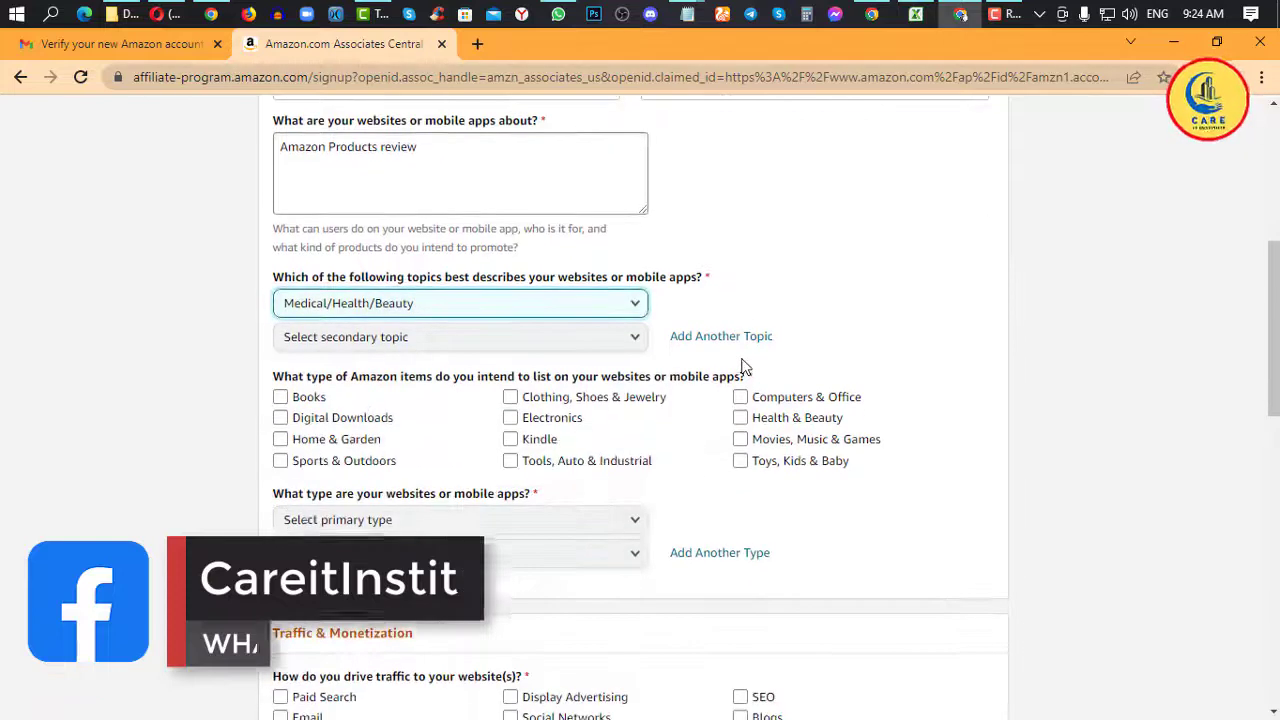
left_click(366, 350)
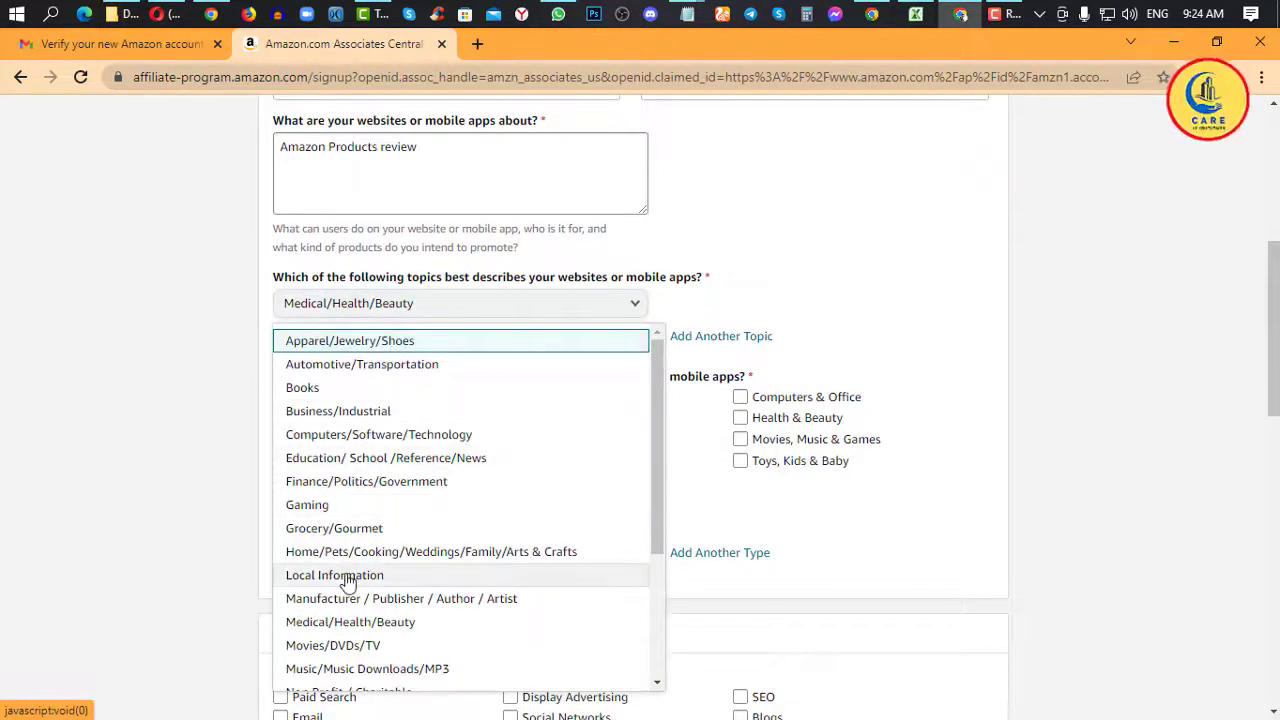
left_click(370, 624)
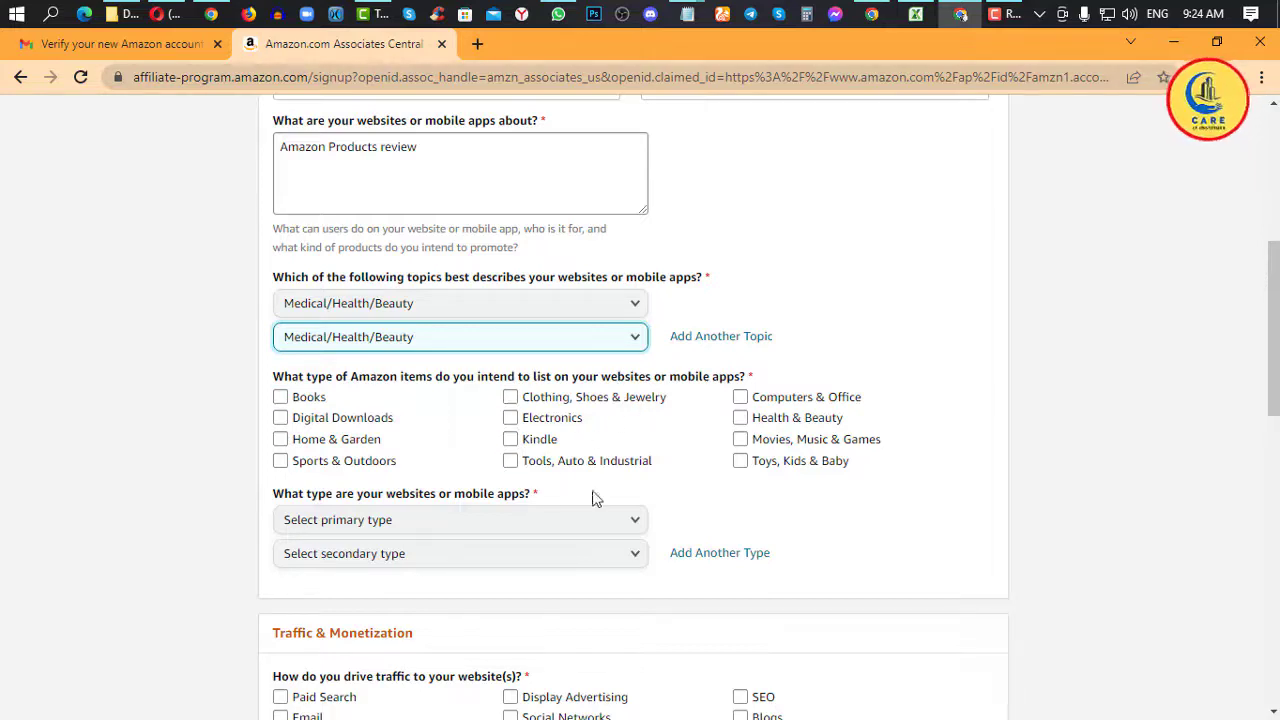
- Tick Health & Beauty, Home & Garden, Clothing, Shoes & Jewelry, Computers & Office, and Toys, Kids & Baby
left_click(741, 420)
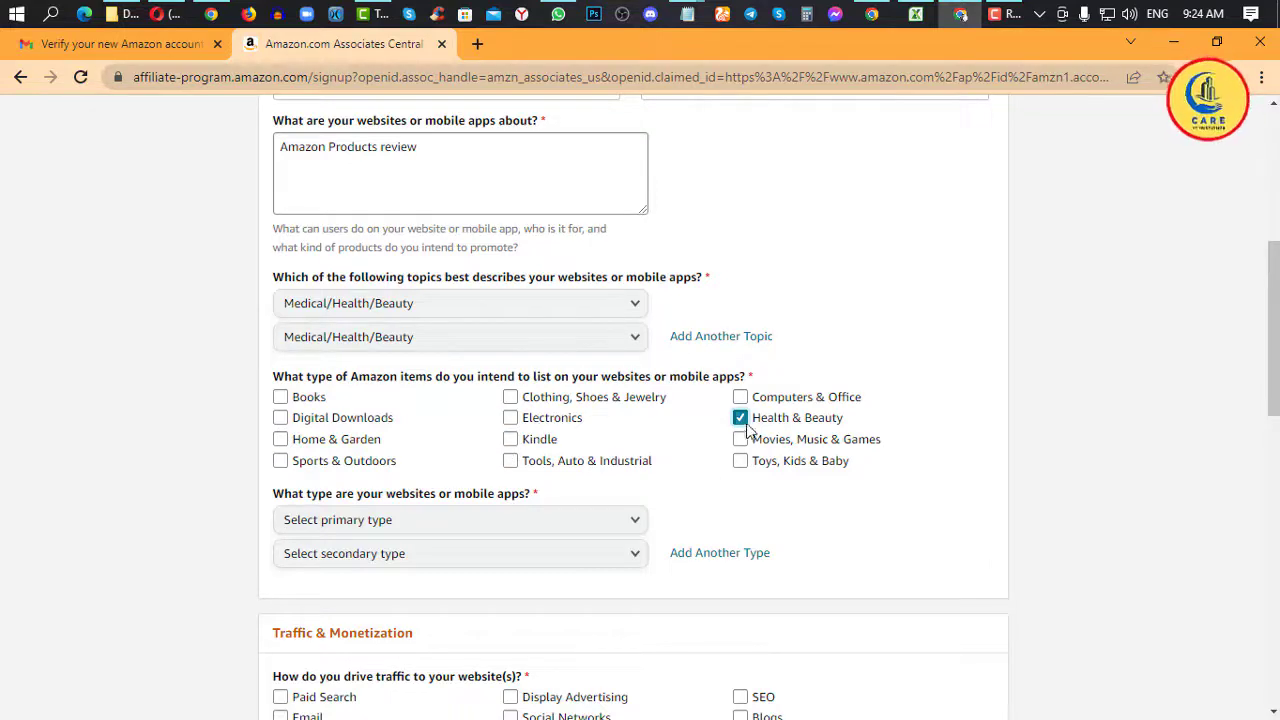
left_click(281, 441)
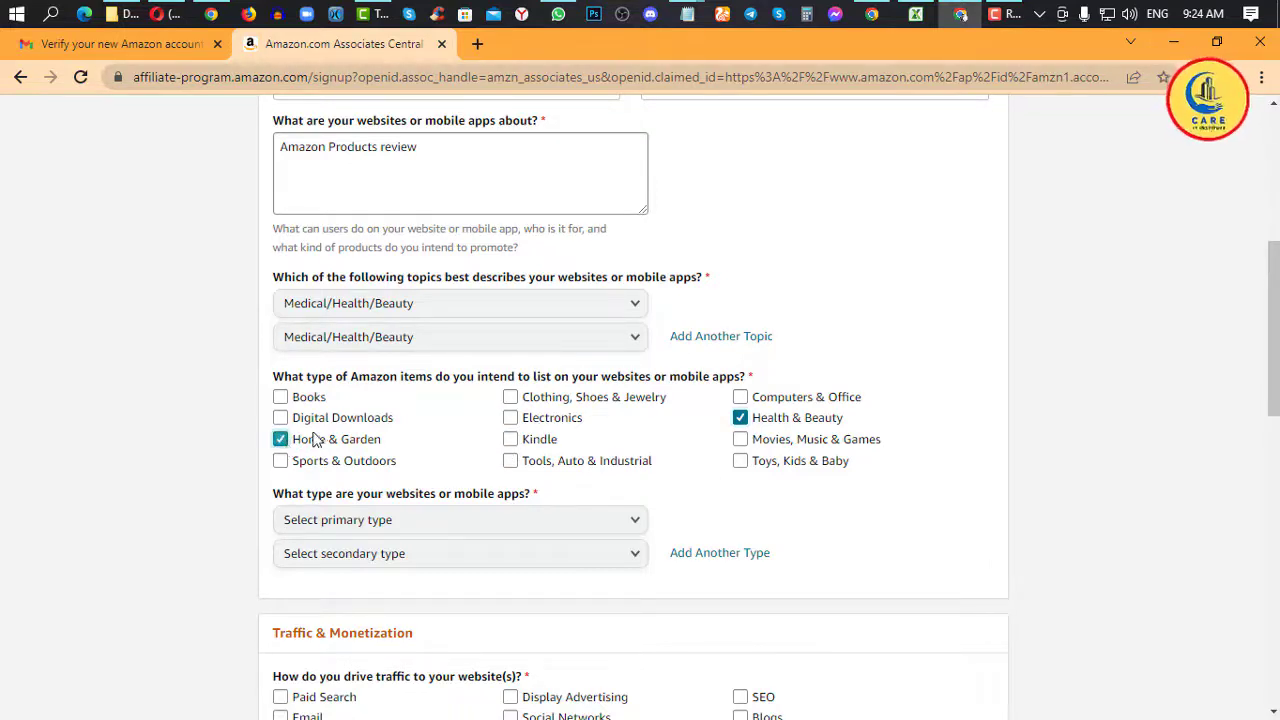
left_click(515, 398)
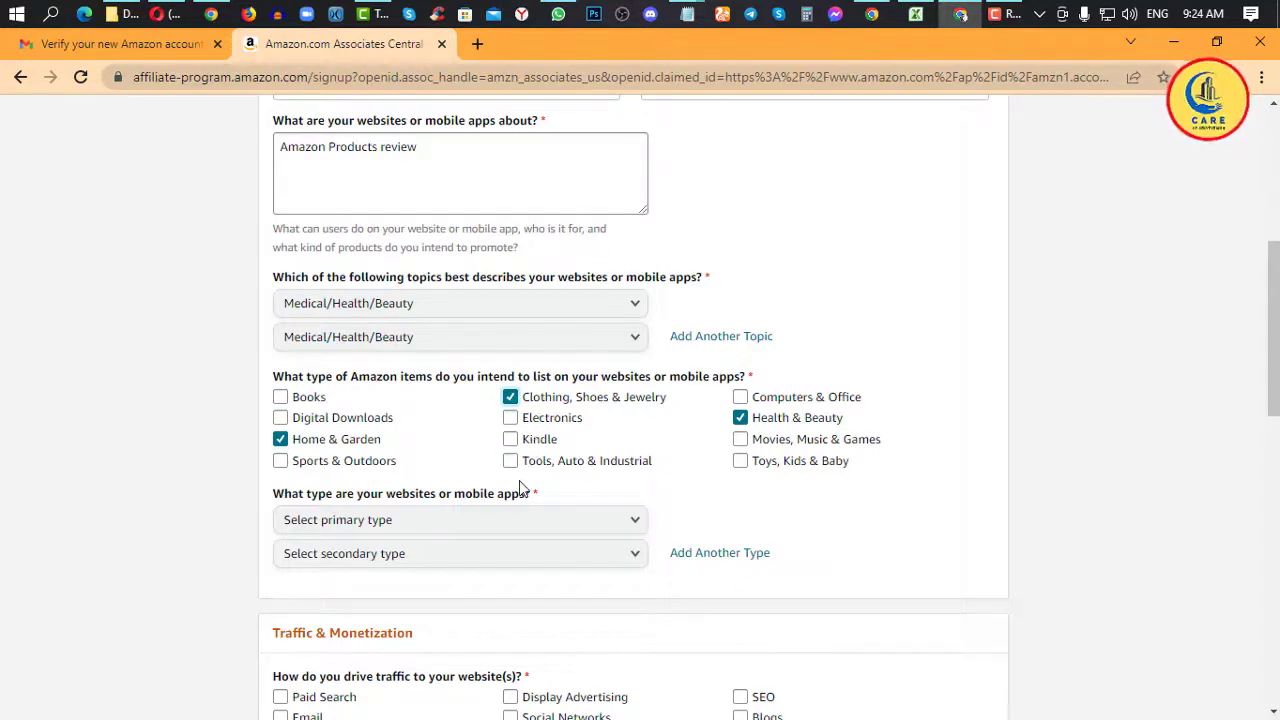
left_click(740, 398)
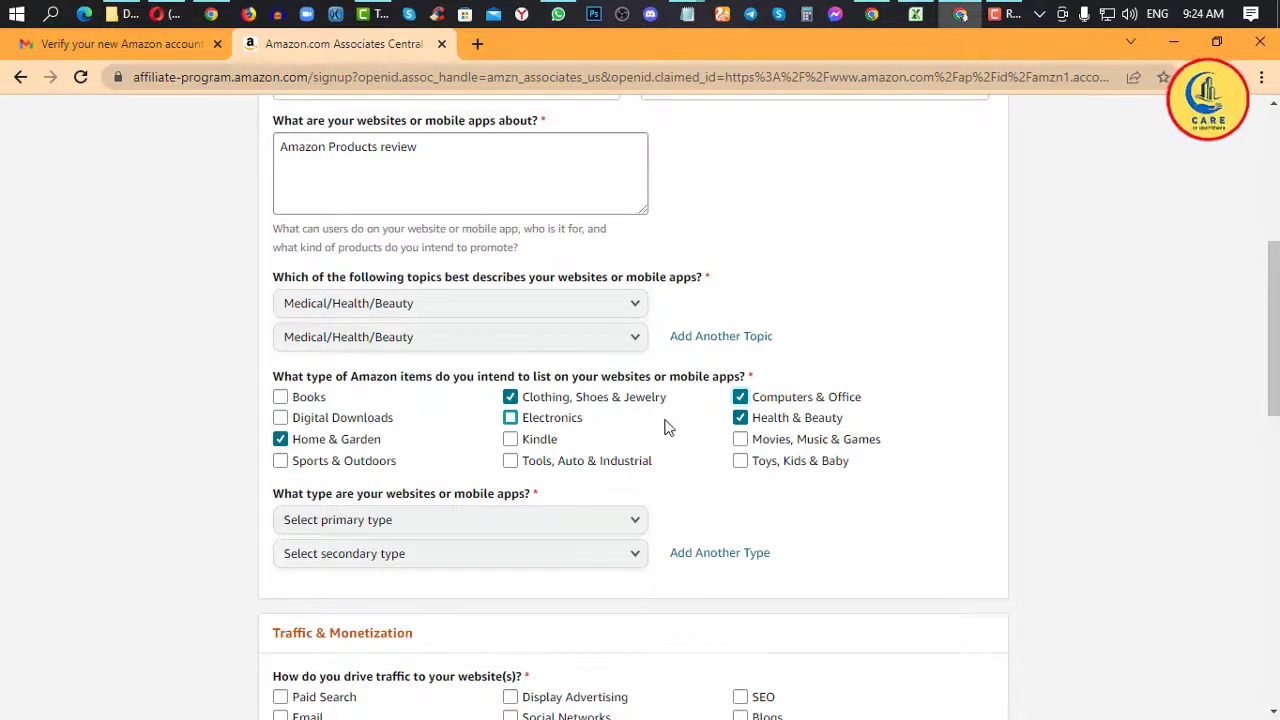
left_click(740, 461)
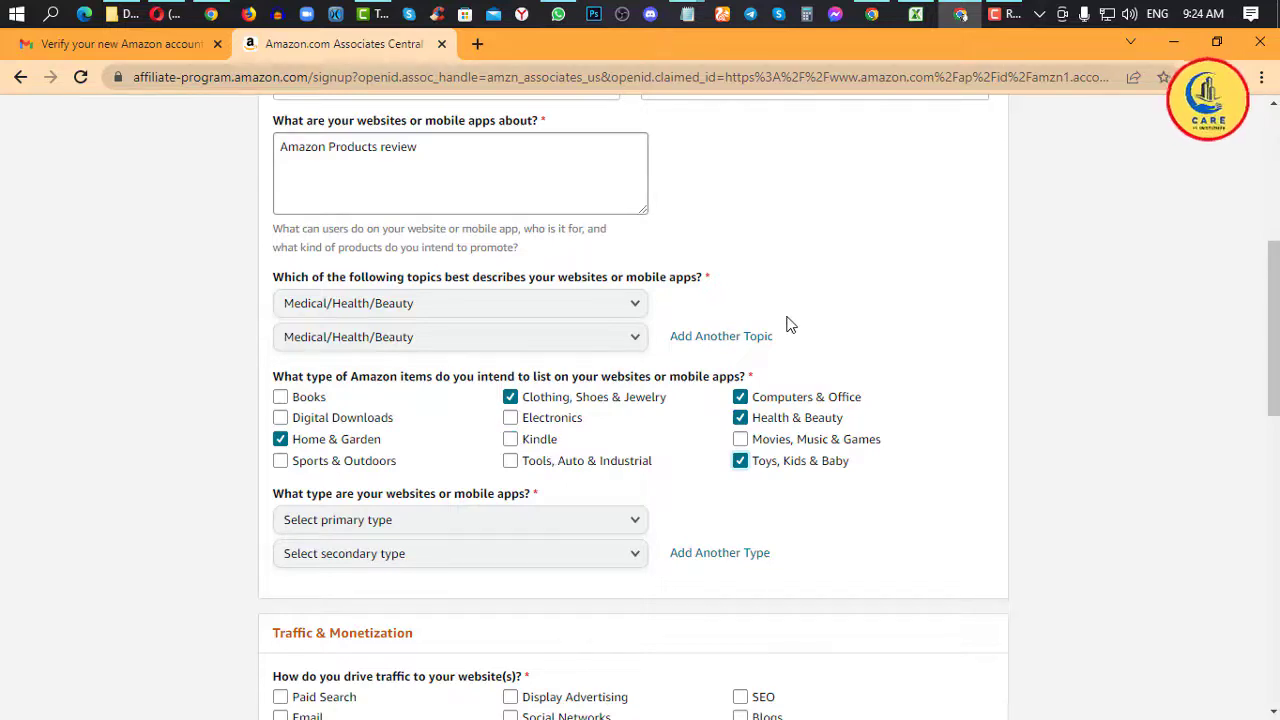
scroll(897, 309, "down", 1)
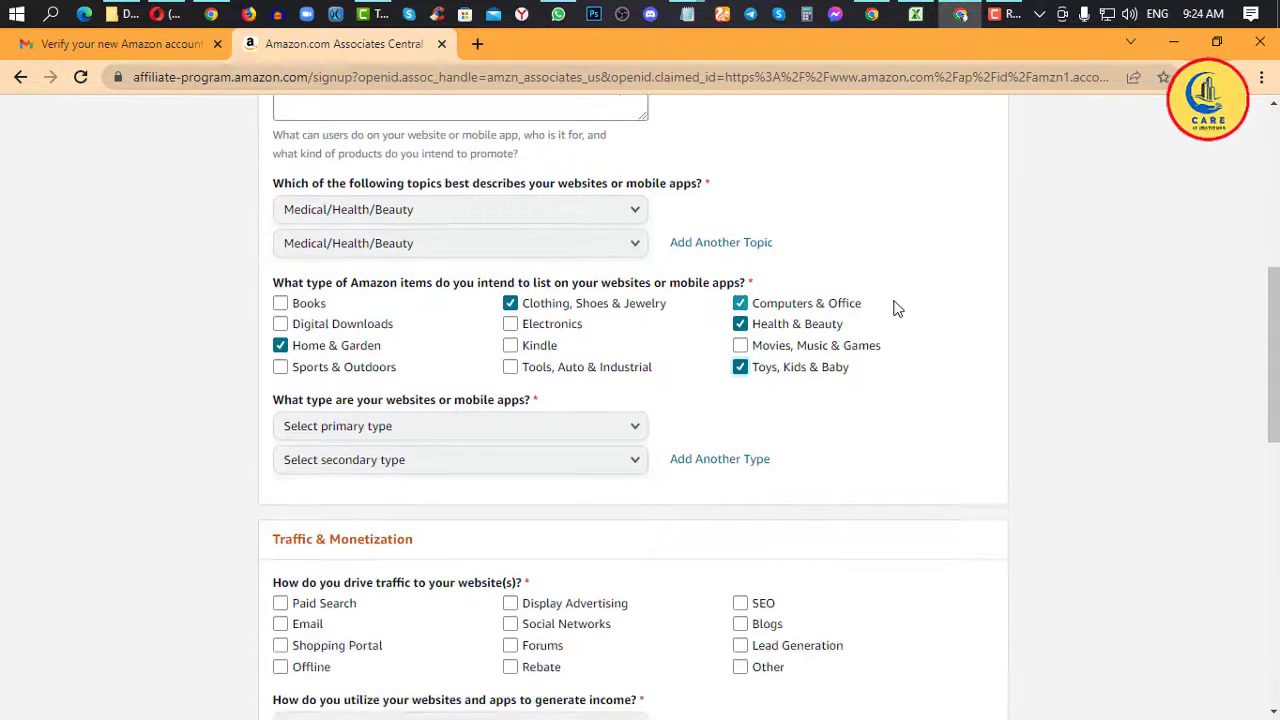
scroll(897, 309, "down", 1)
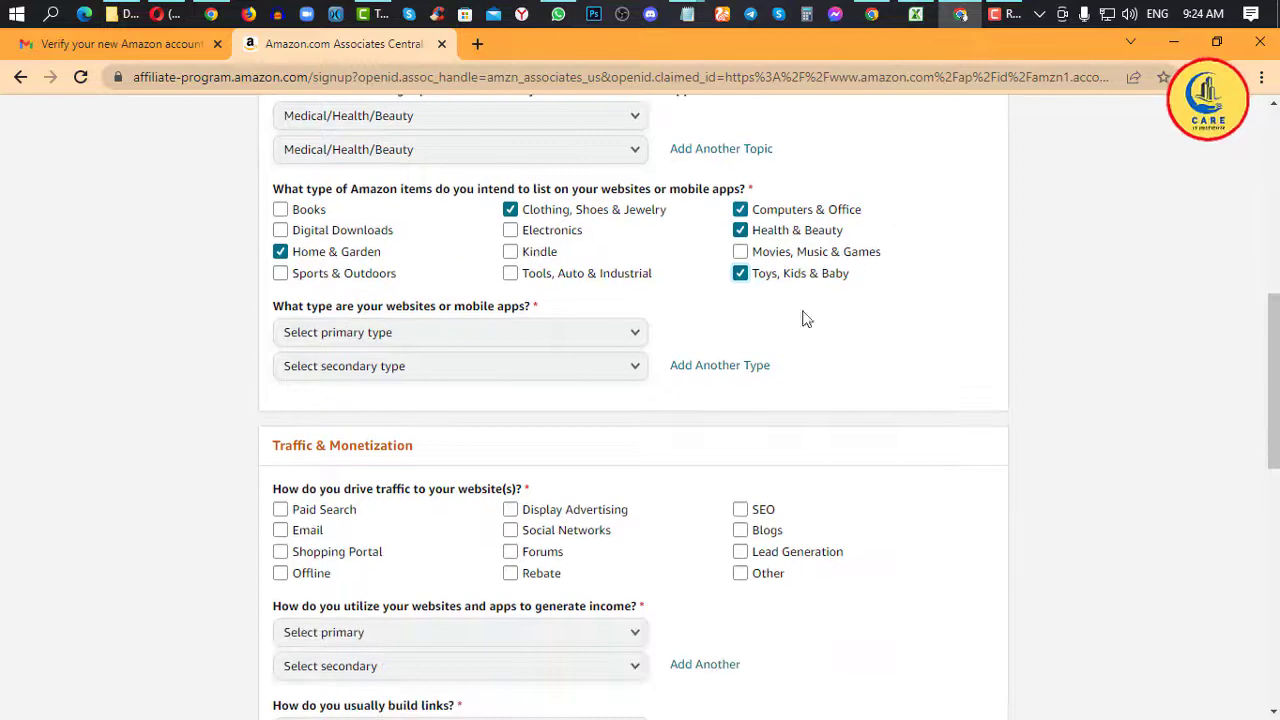
- Set both the primary and secondary website type to Content or Niche Website
left_click(547, 342)
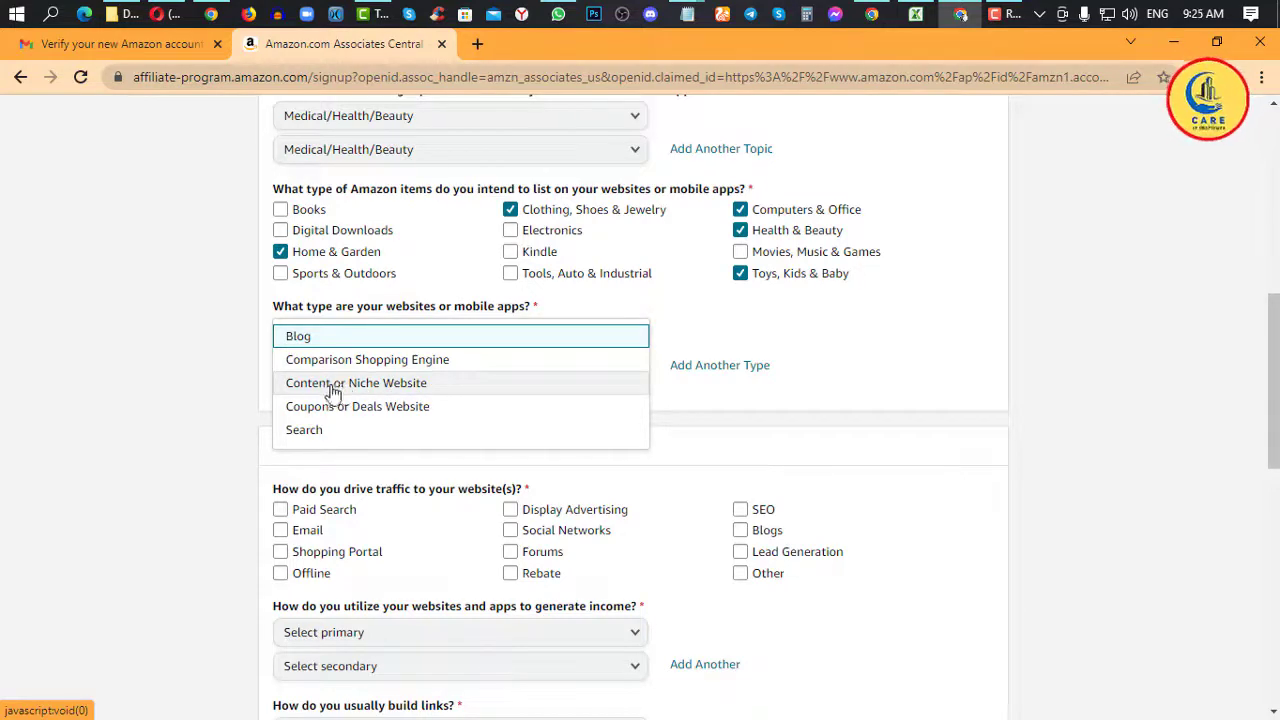
left_click(362, 388)
left_click(568, 370)
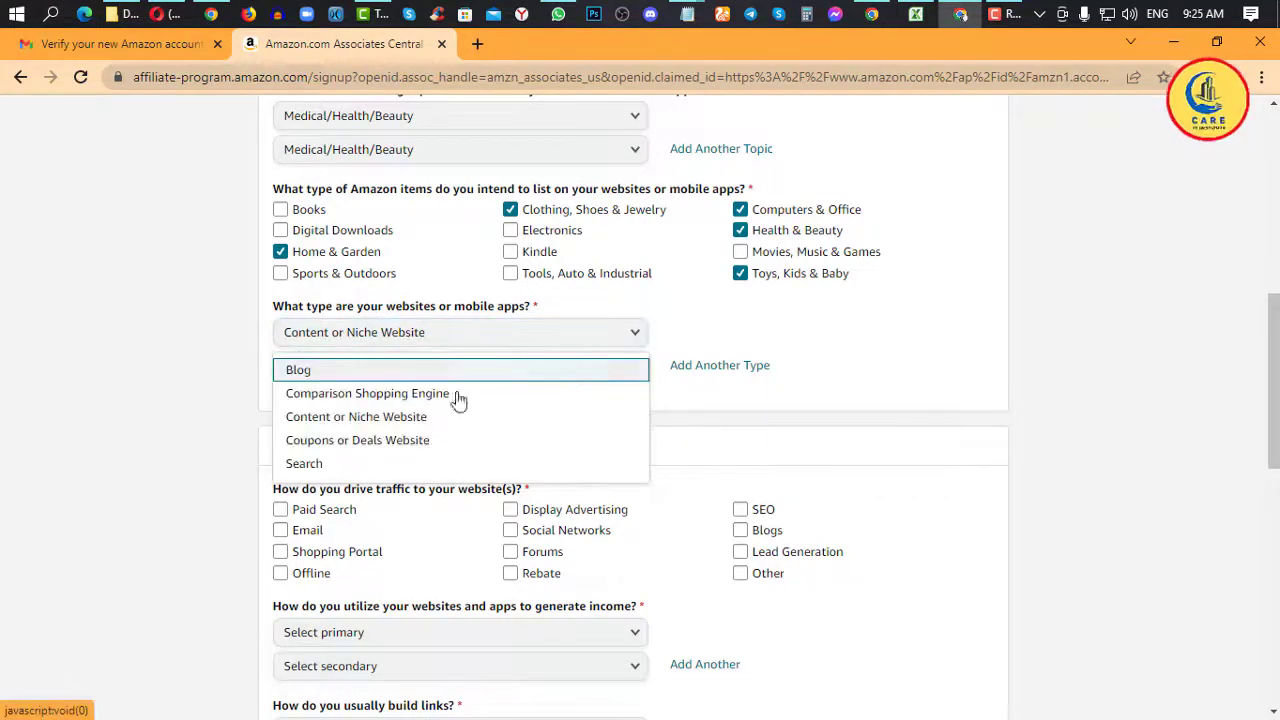
left_click(350, 424)
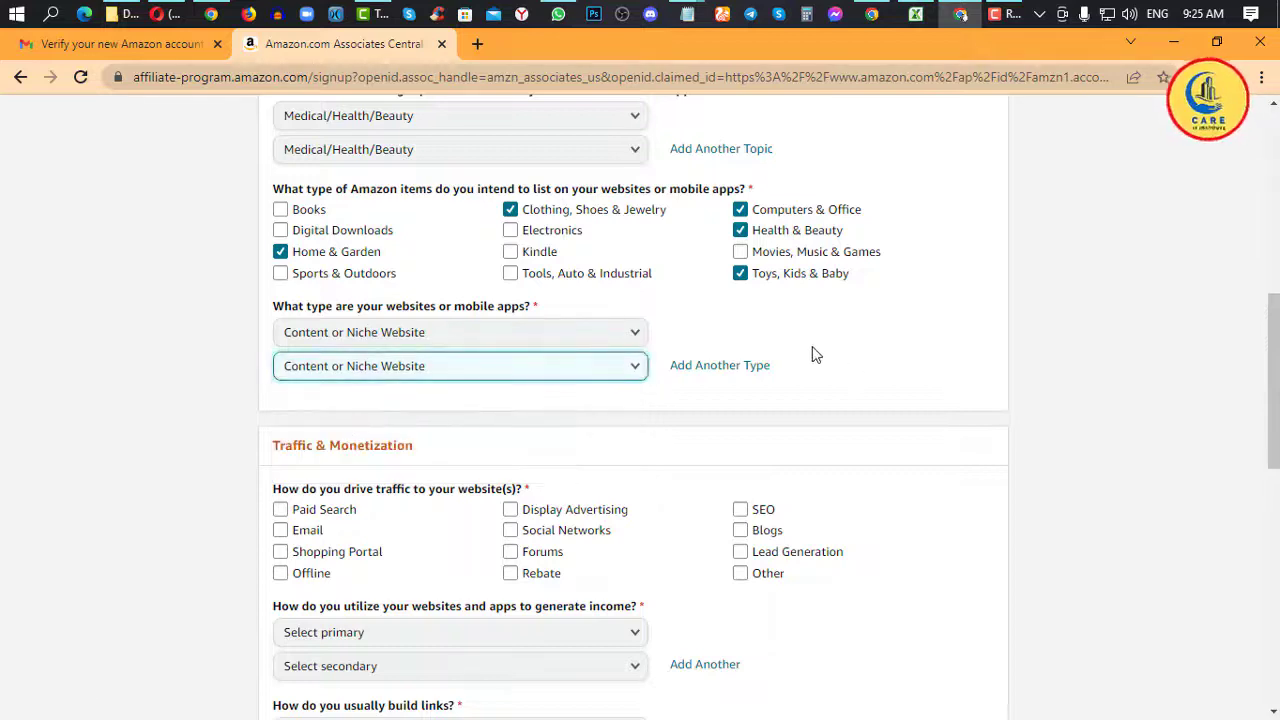
scroll(810, 346, "down", 2)
scroll(812, 352, "down", 1)
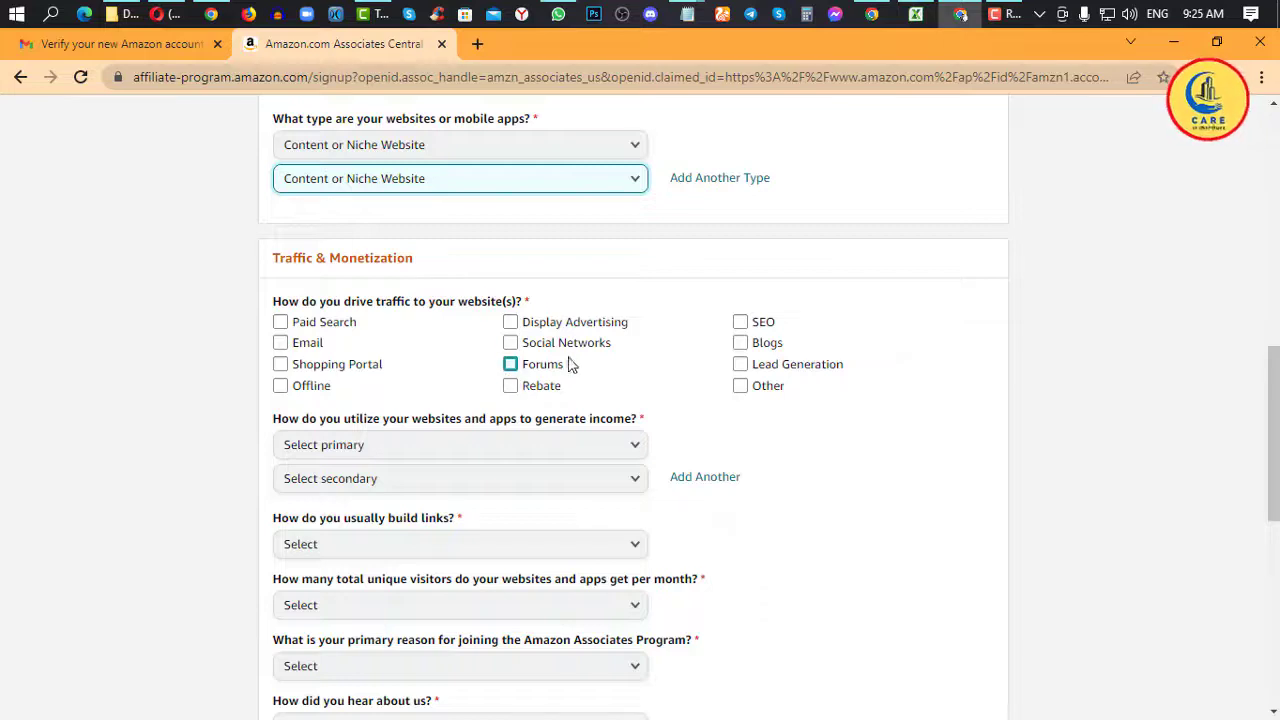
- Tick traffic sources Social Networks, SEO, Blogs, Lead Generation, Other, Paid Search, Email and Display Advertising
left_click(511, 345)
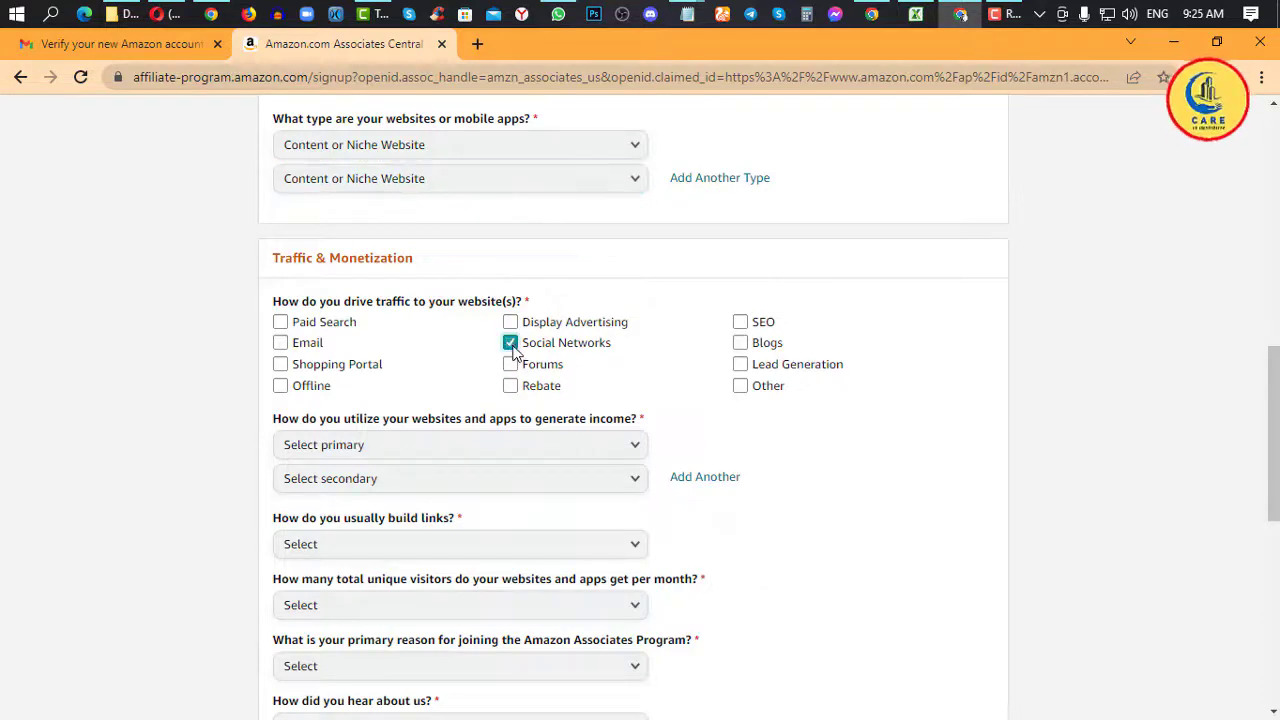
left_click(740, 322)
left_click(741, 344)
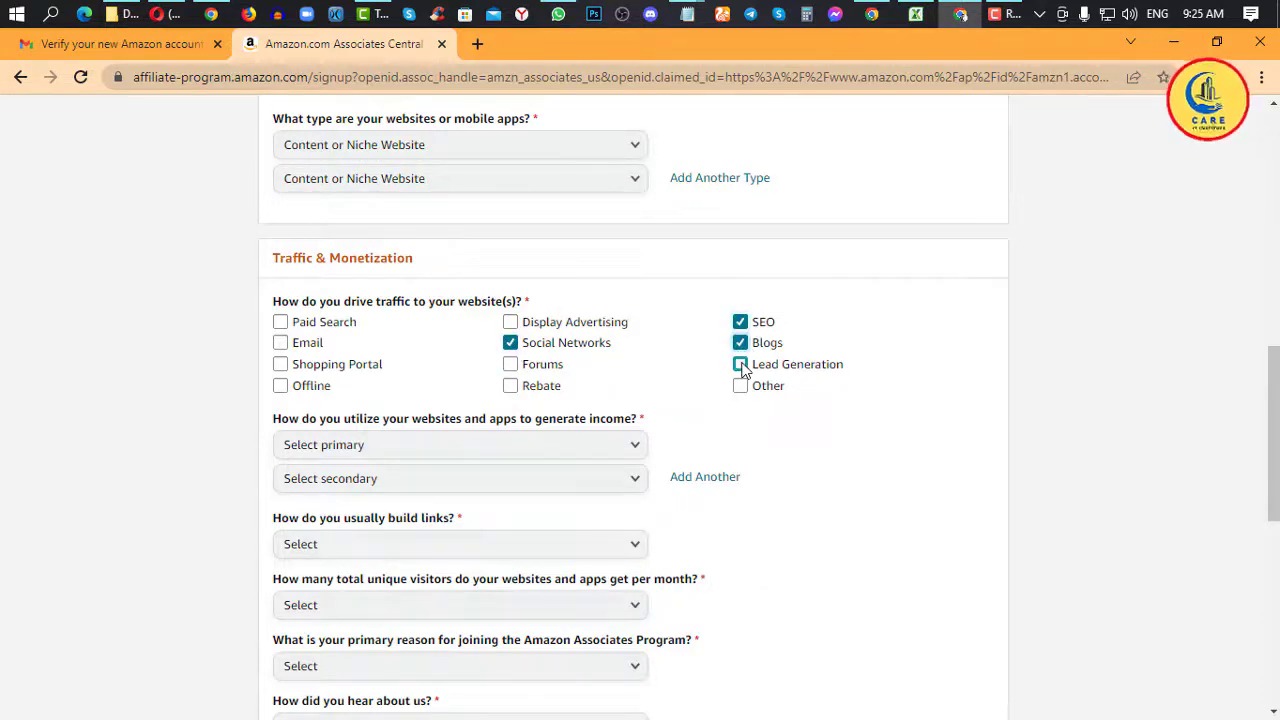
left_click(740, 365)
left_click(741, 387)
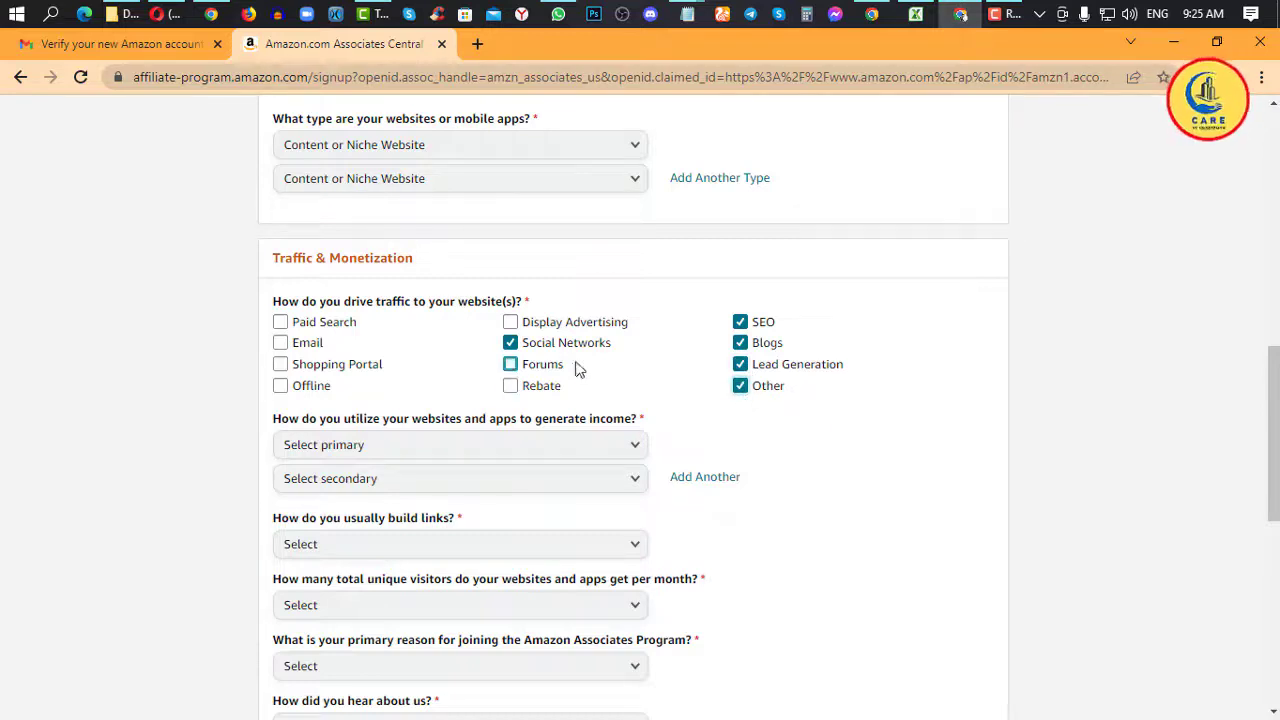
left_click(281, 323)
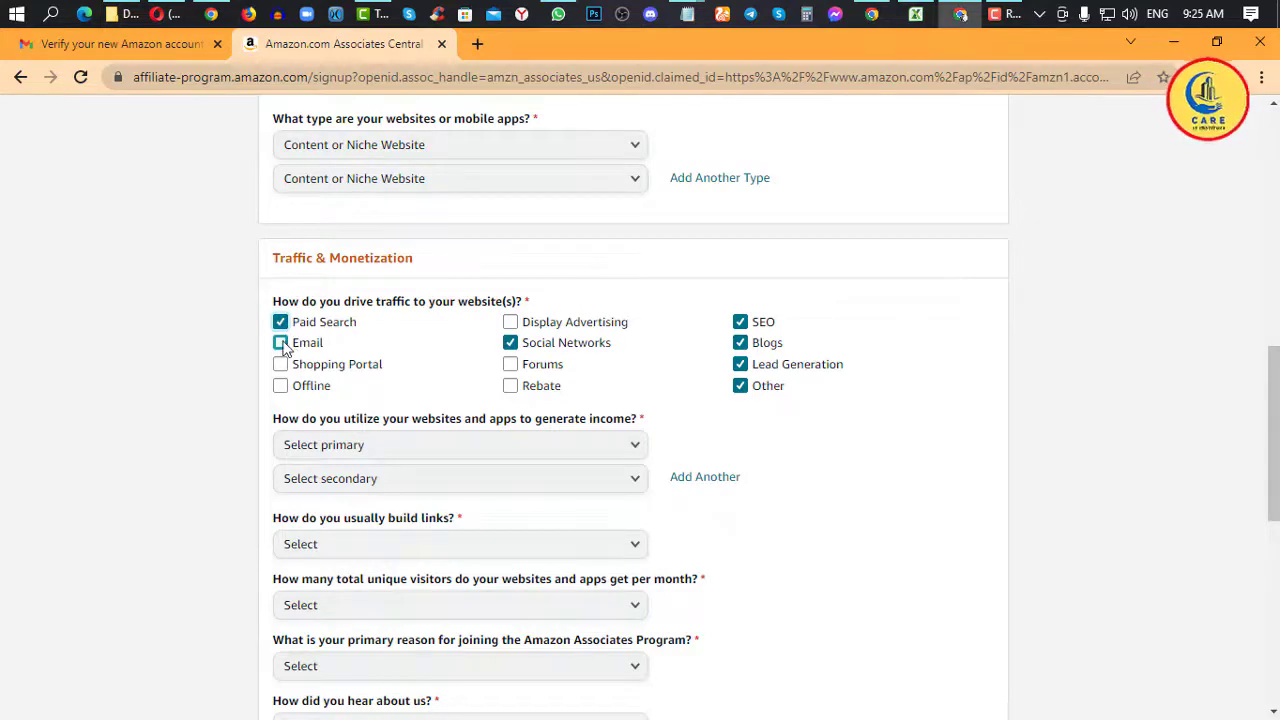
left_click(282, 344)
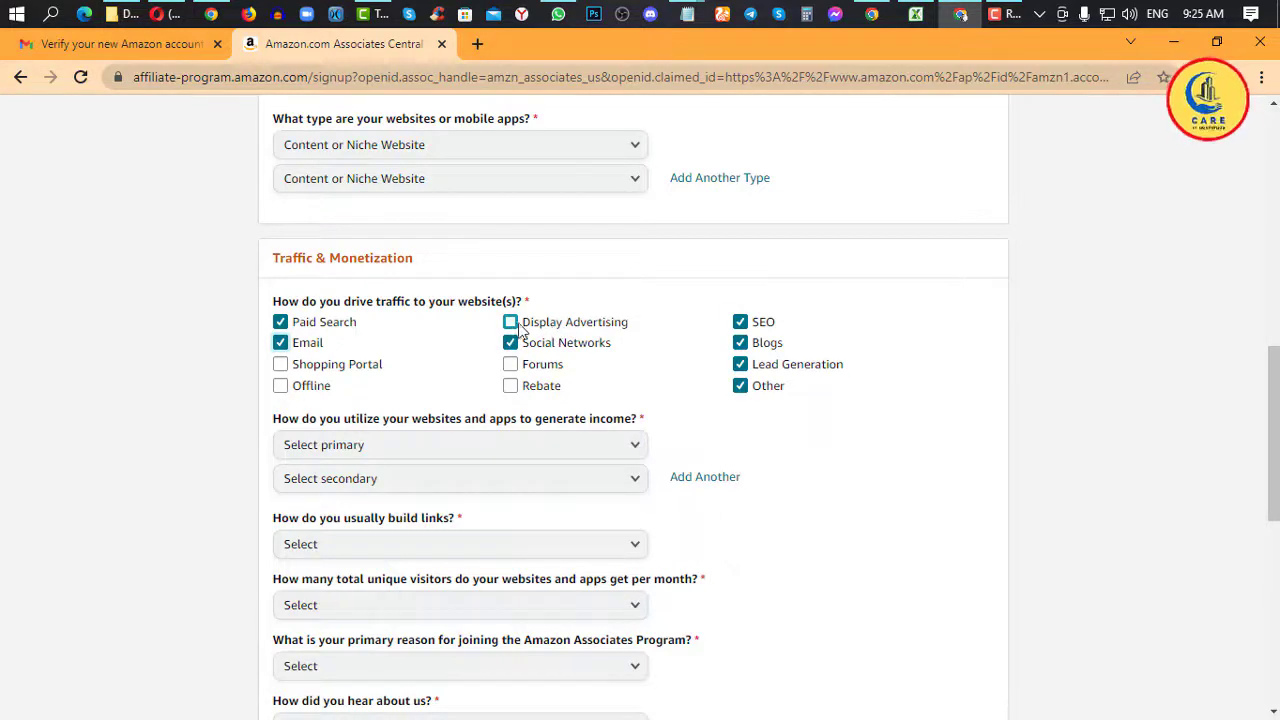
left_click(511, 323)
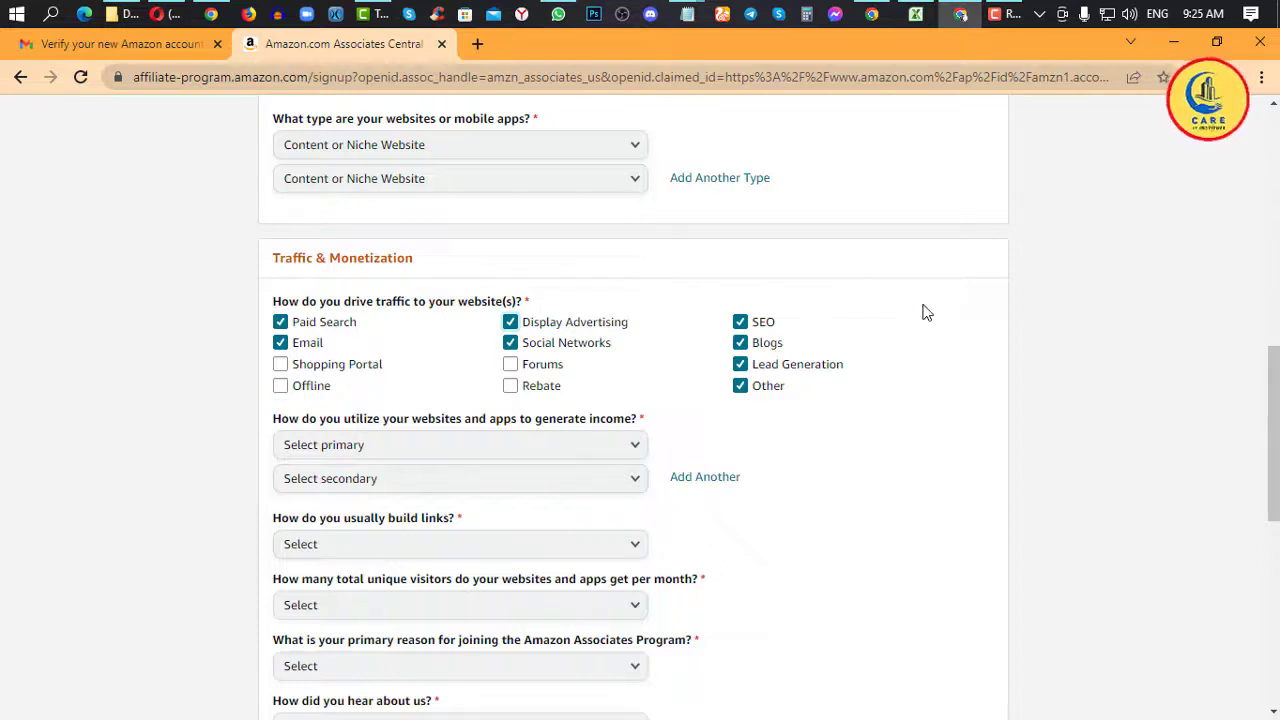
scroll(885, 304, "down", 1)
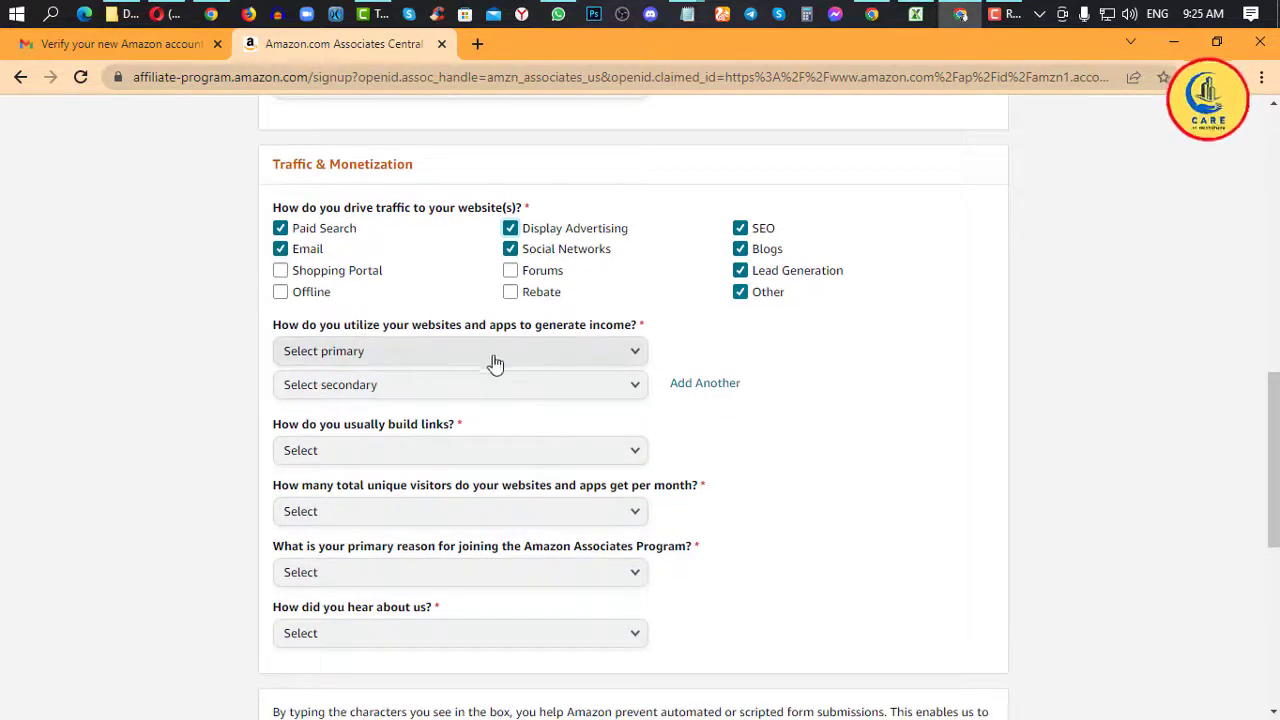
- Set both income method dropdowns to Other Affiliate Programs
left_click(615, 355)
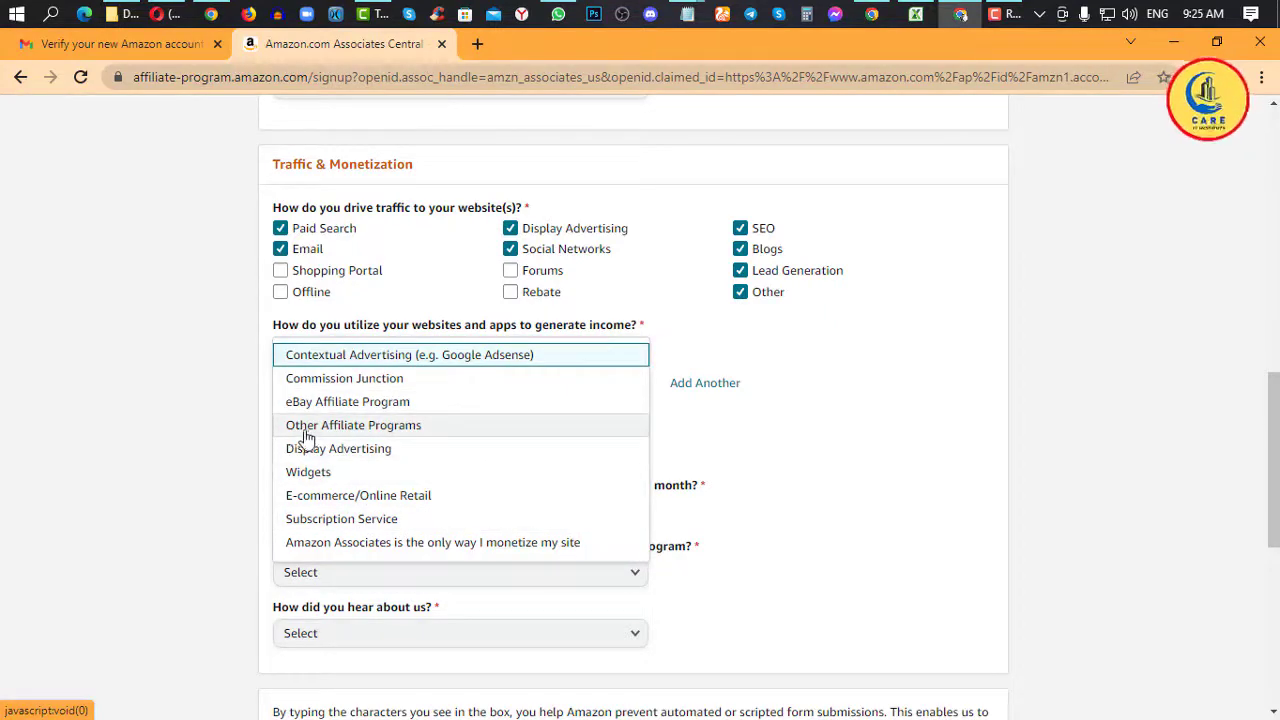
left_click(414, 437)
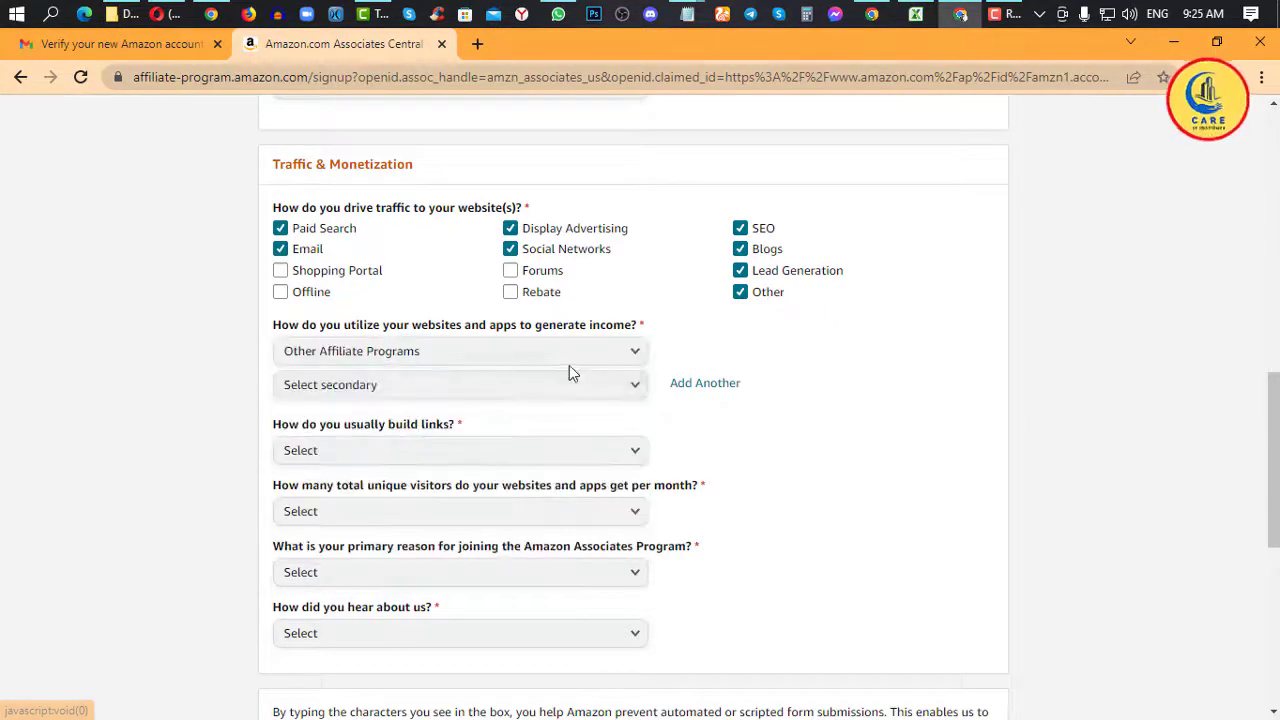
left_click(410, 394)
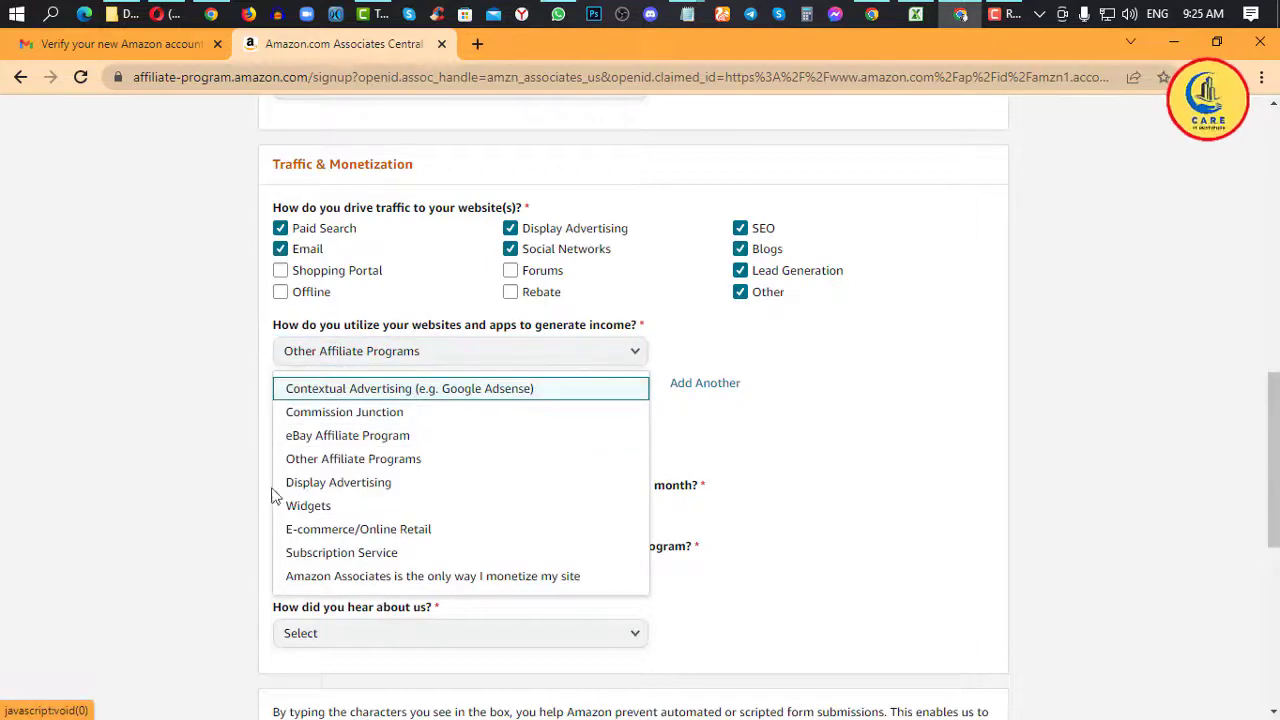
left_click(362, 459)
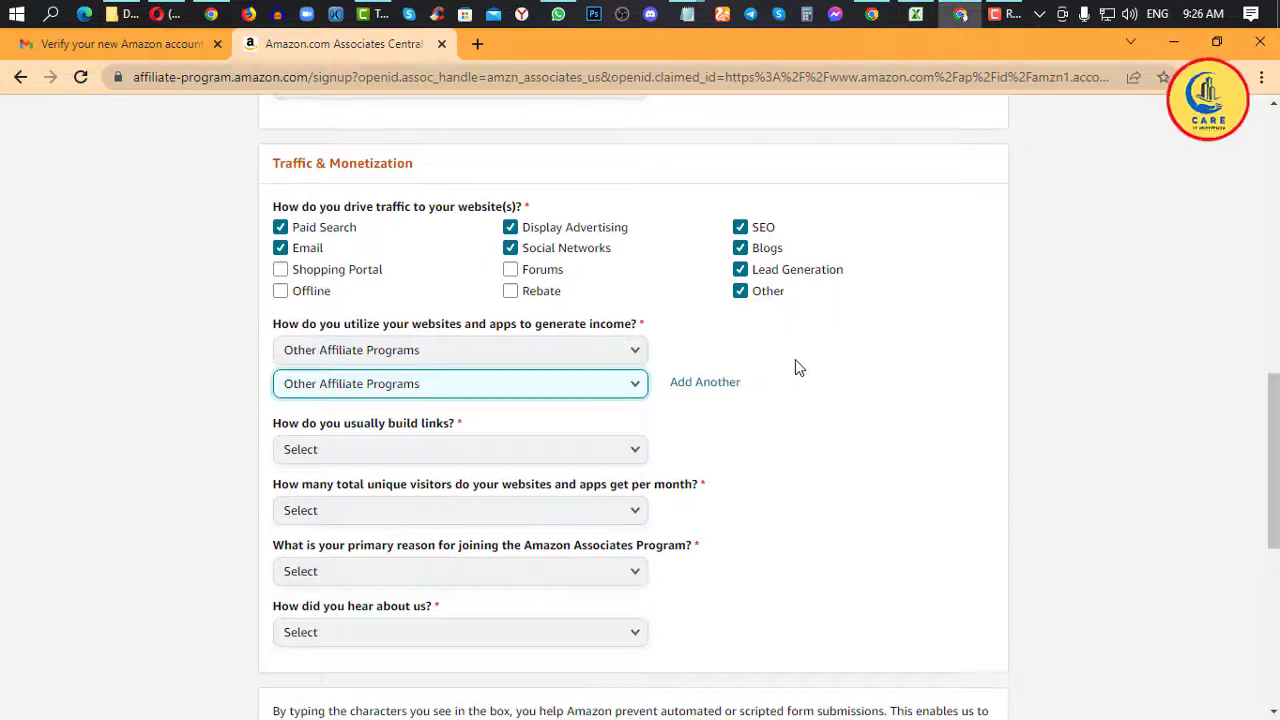
scroll(795, 359, "down", 1)
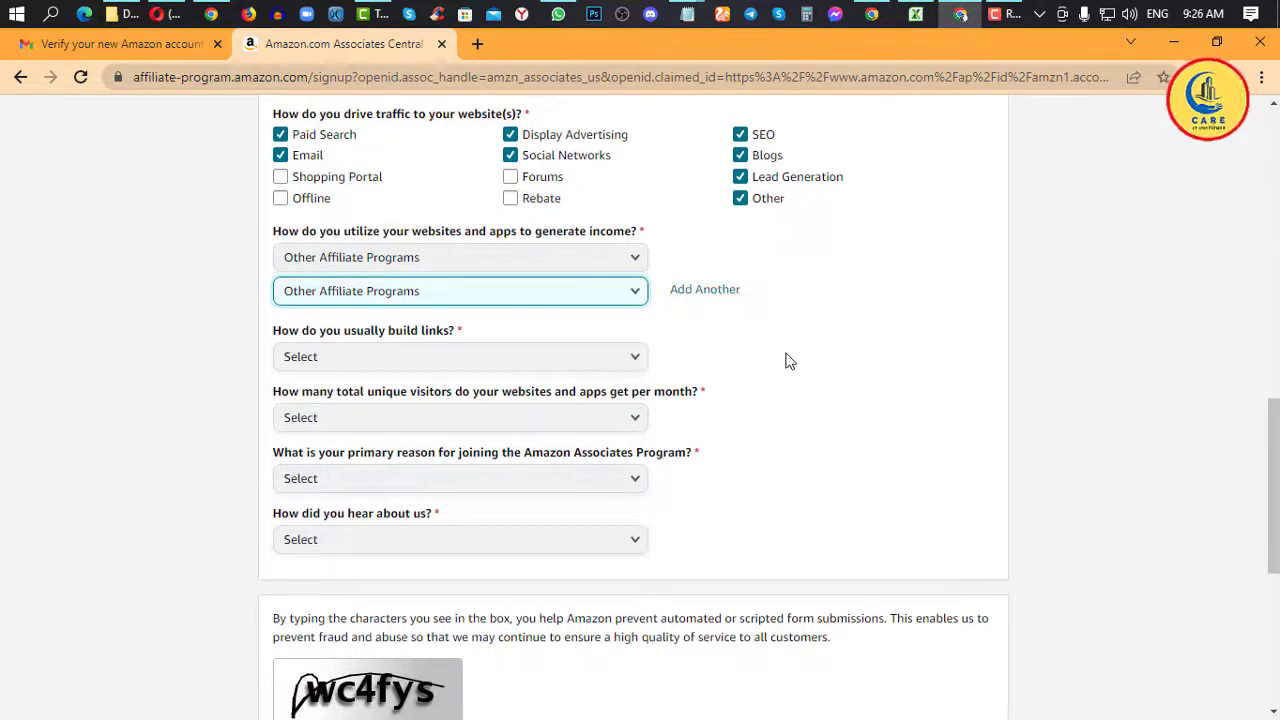
scroll(785, 360, "down", 1)
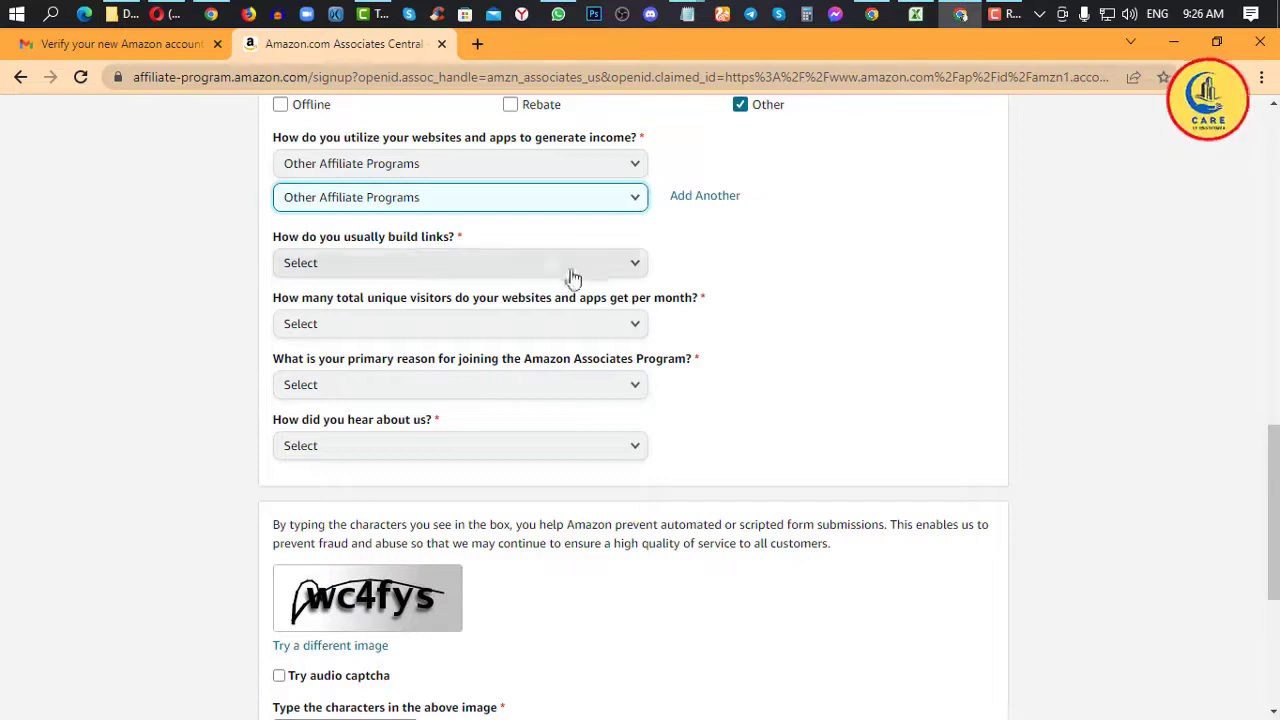
- Answer Other for how links are built and From 5,001 to 50,000 monthly visitors
left_click(620, 263)
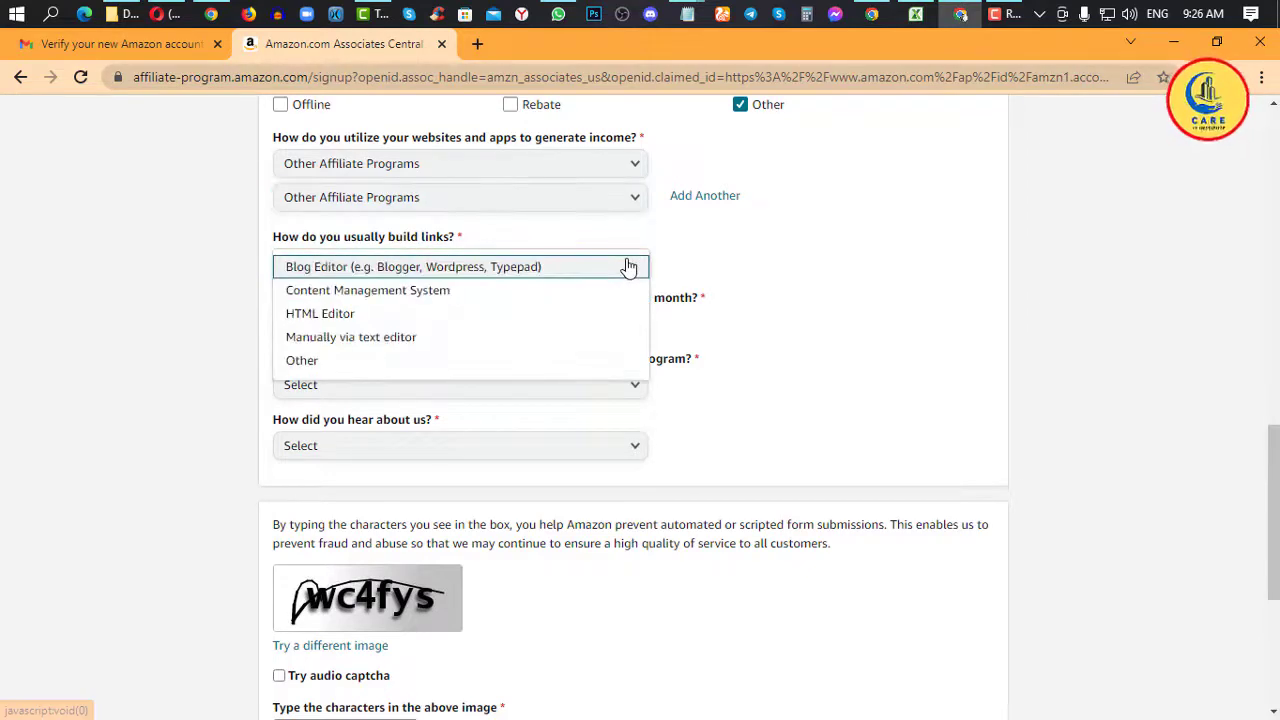
left_click(316, 362)
left_click(514, 327)
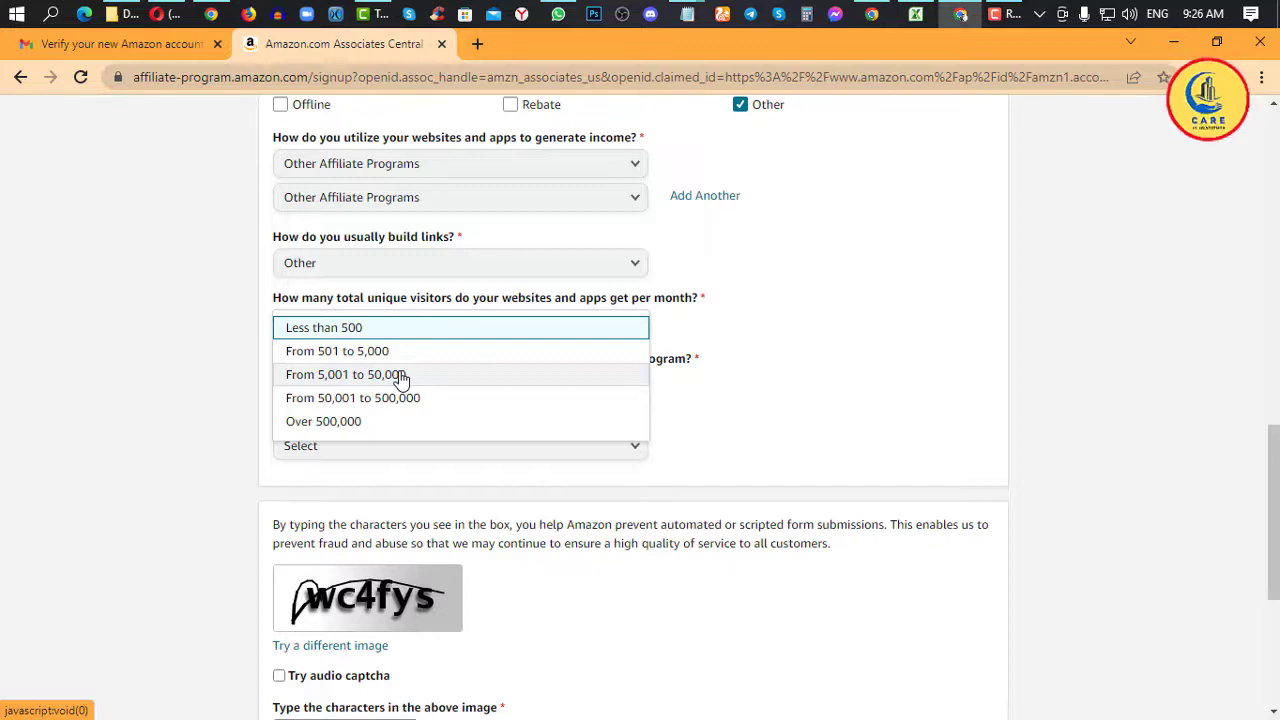
left_click(400, 375)
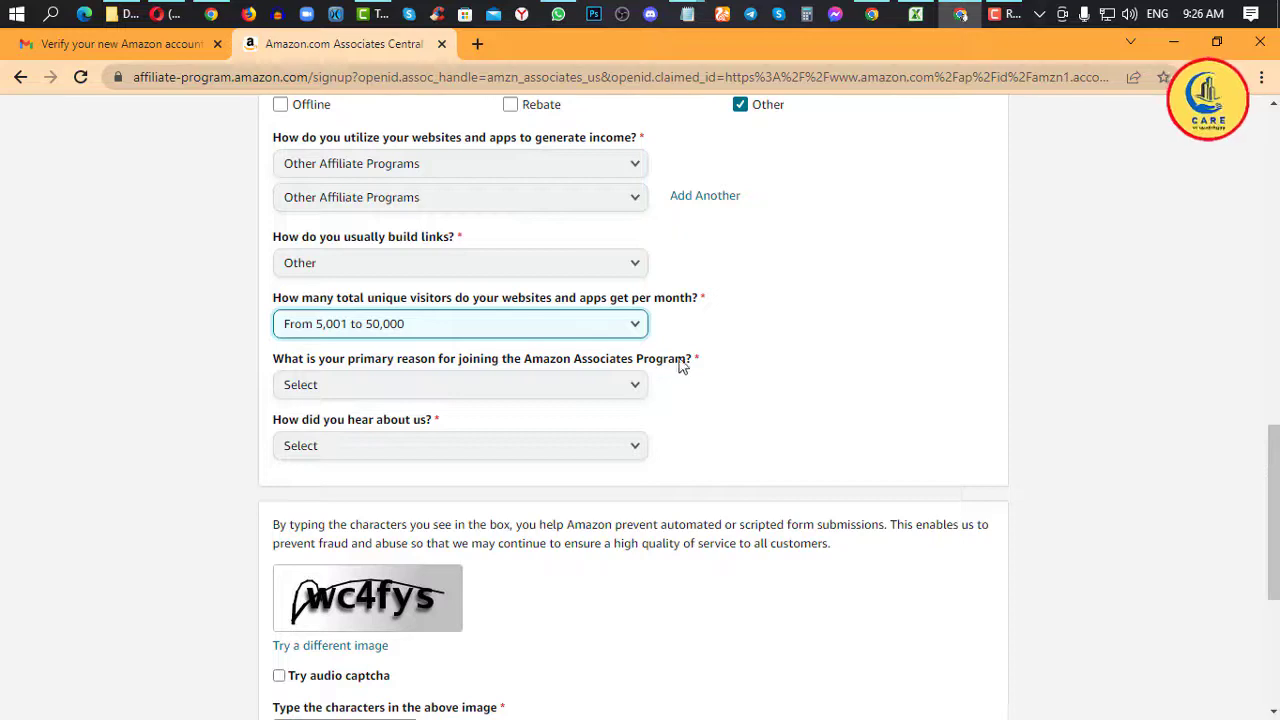
- Give Other as the reason for joining and From the Amazon.com Website as the referral source
left_click(628, 387)
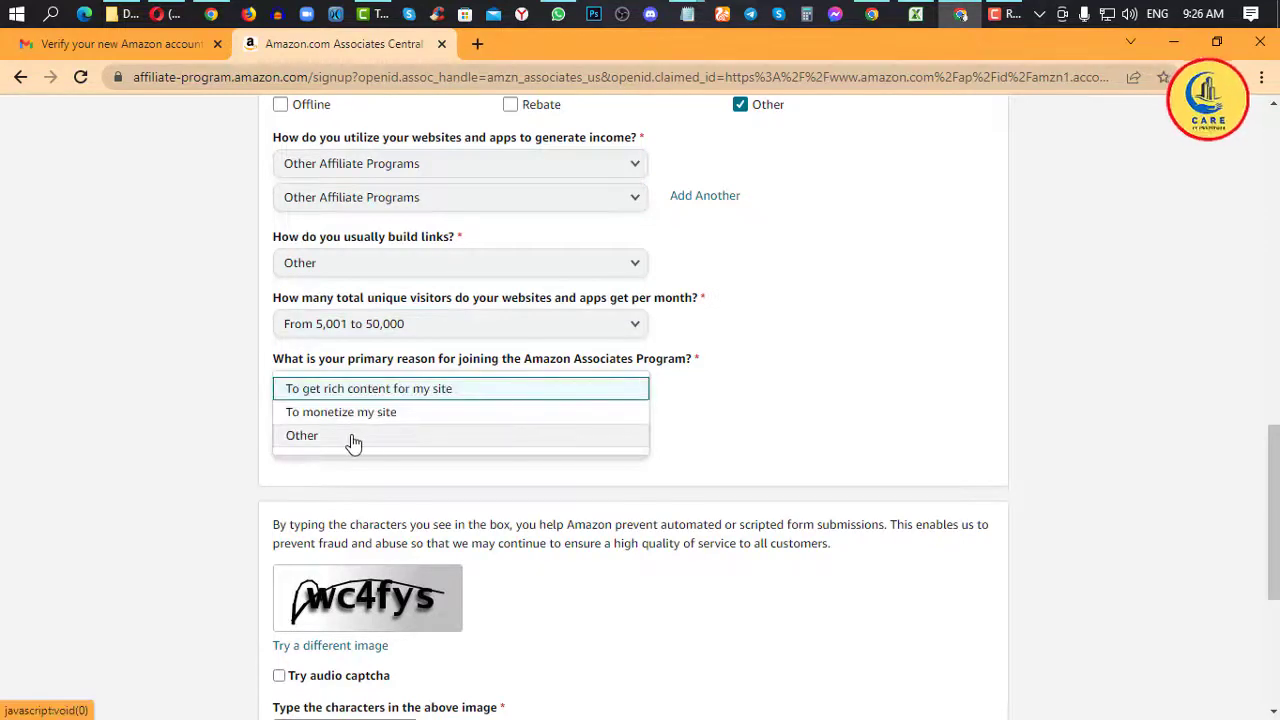
left_click(369, 437)
left_click(476, 455)
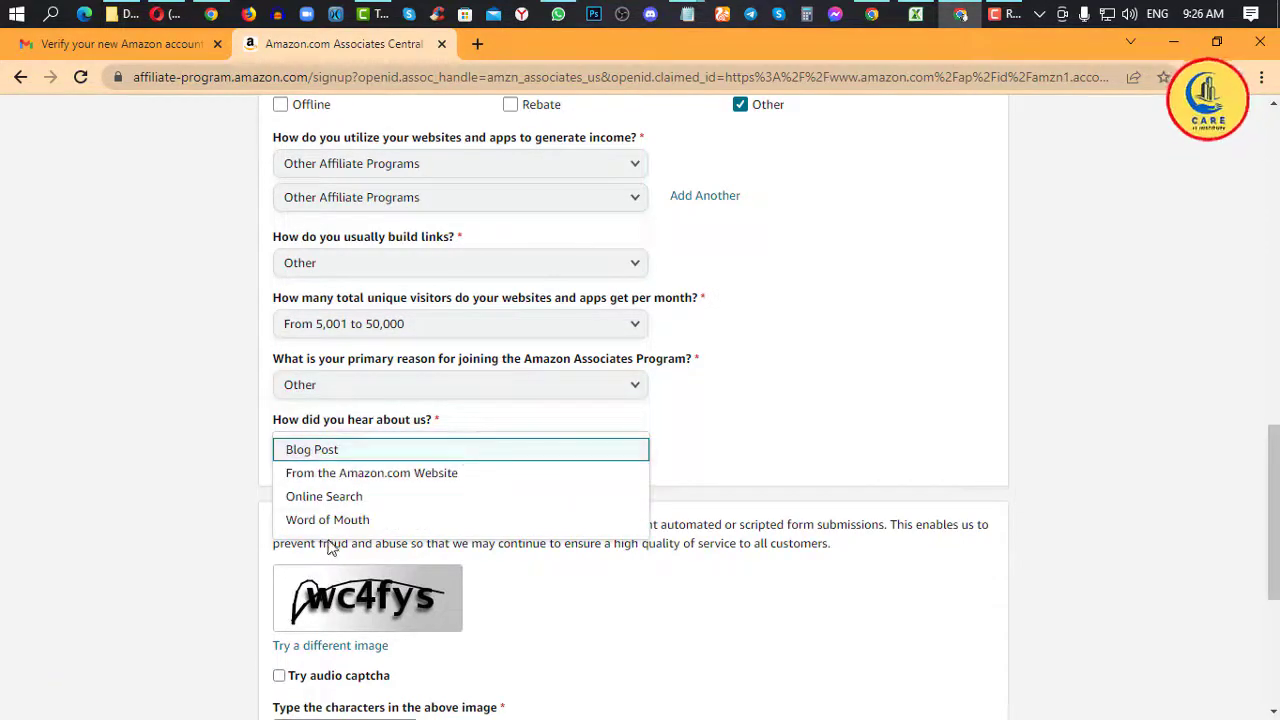
scroll(372, 470, "down", 1)
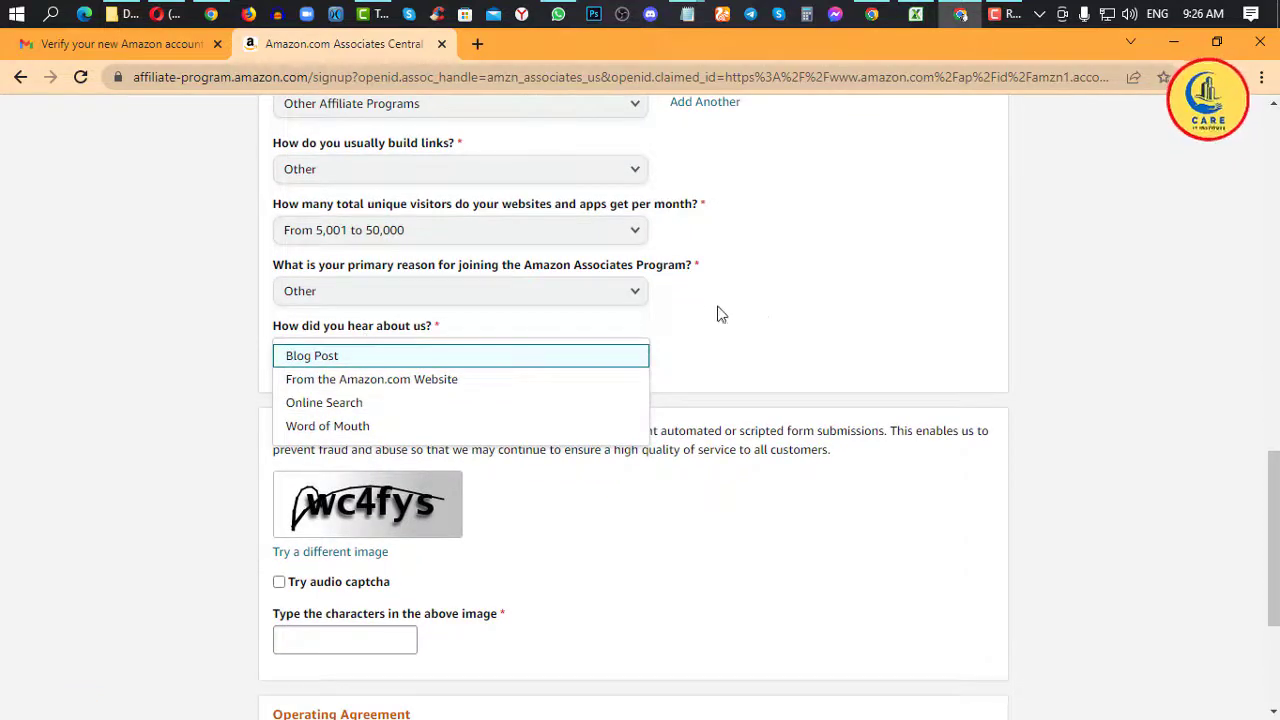
left_click(756, 318)
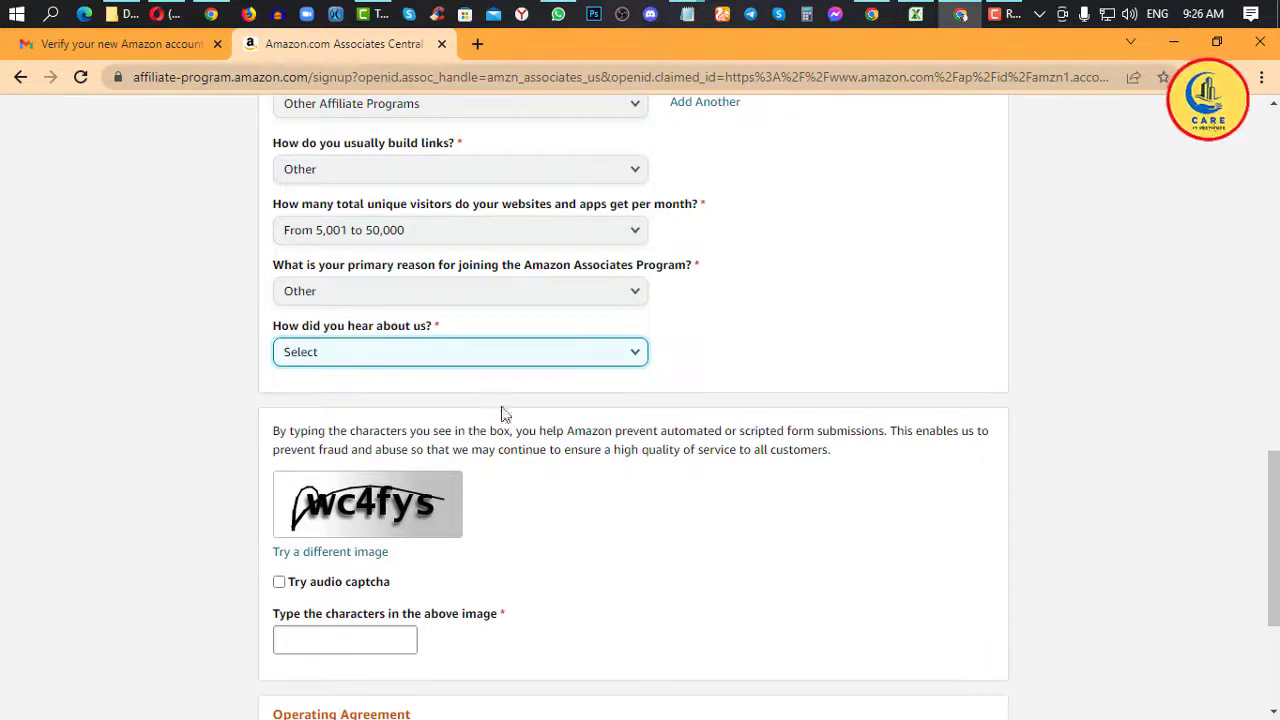
left_click(503, 360)
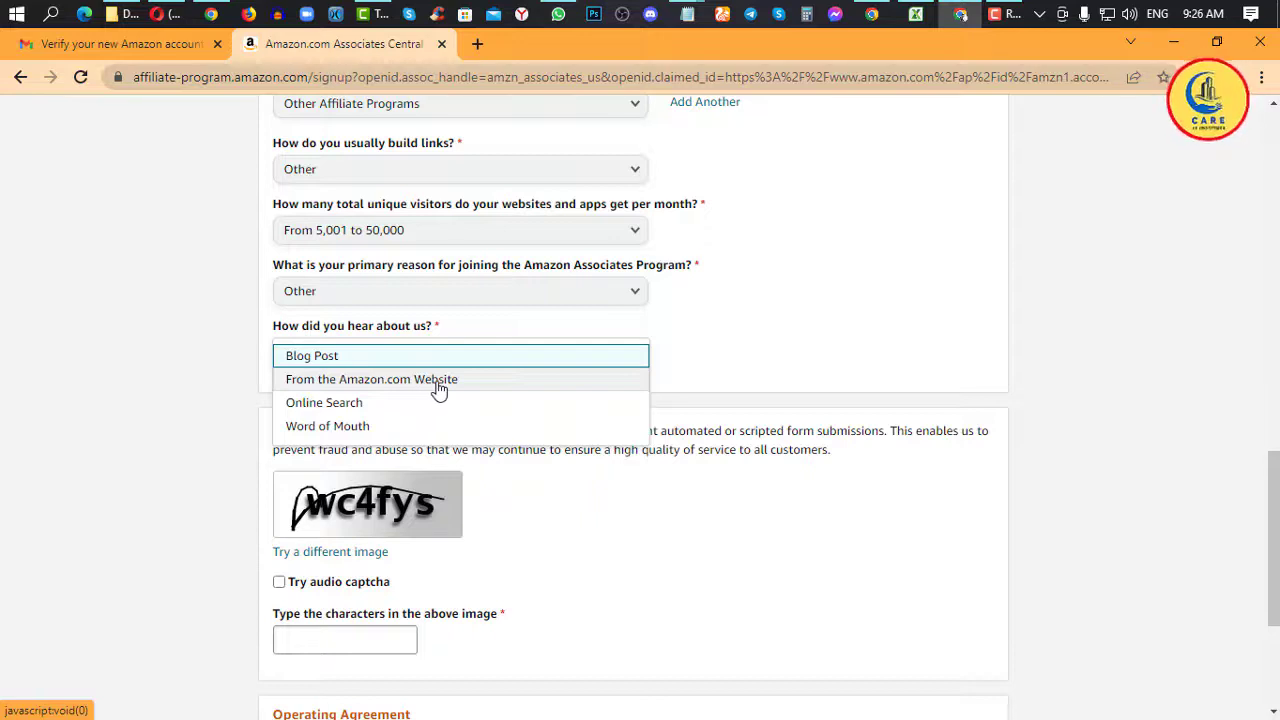
left_click(294, 362)
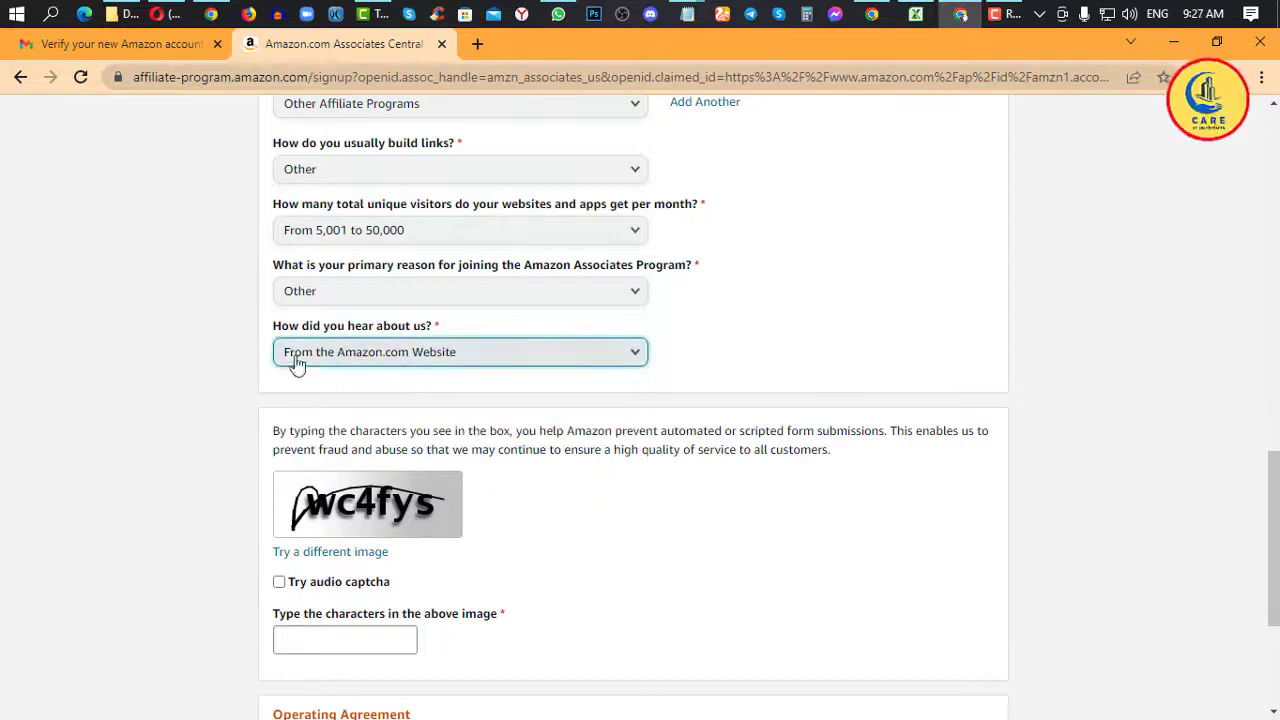
scroll(571, 383, "down", 2)
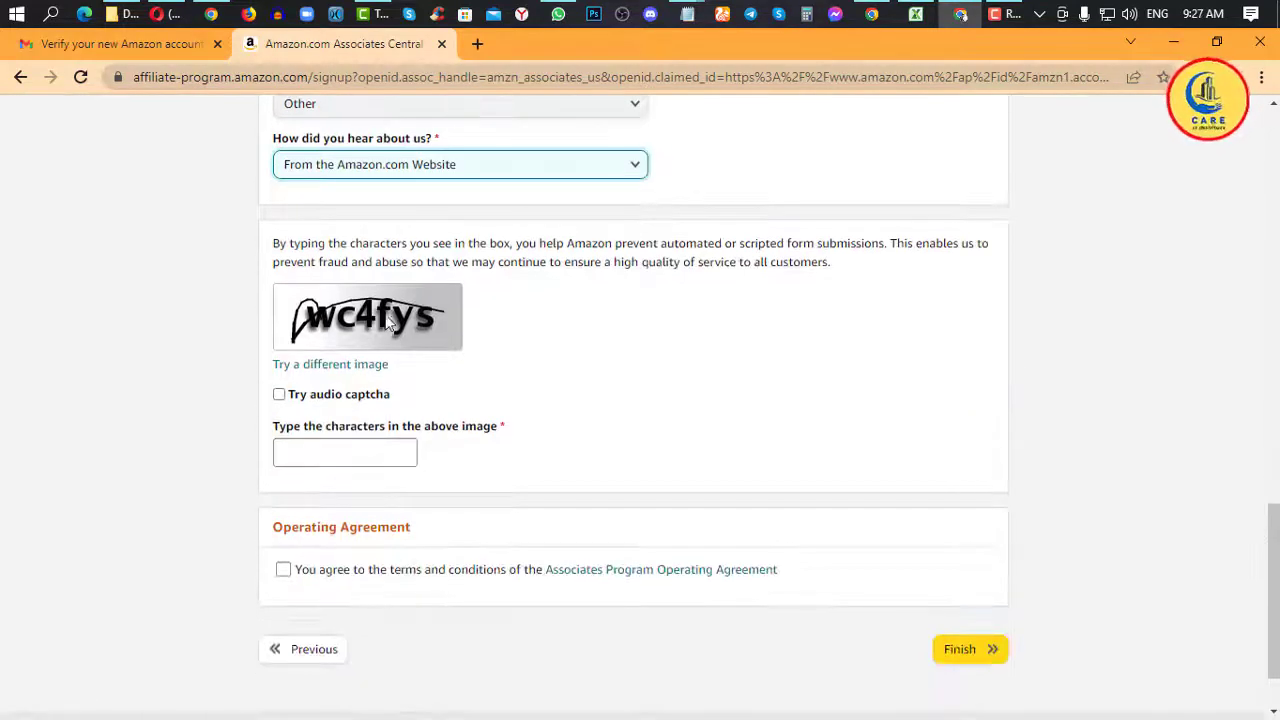
- Type the displayed captcha characters, tick the Operating Agreement checkbox, and click Finish
left_click(304, 453)
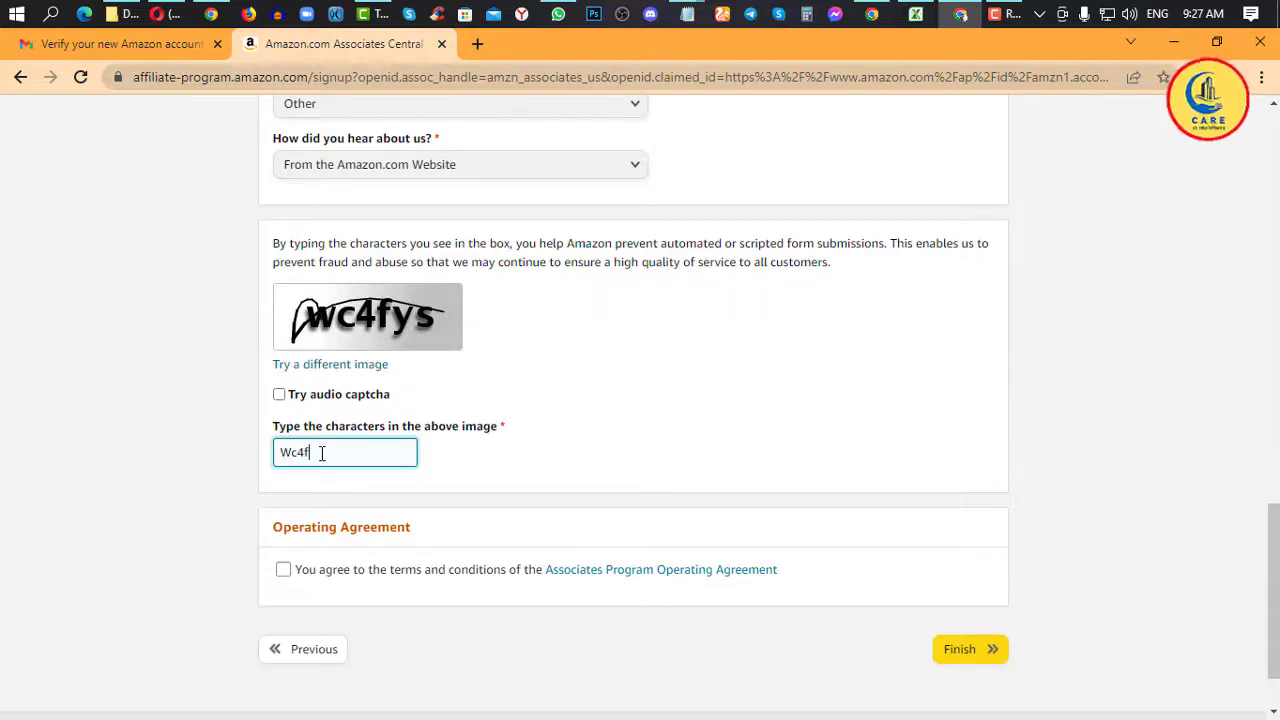
type("4fys")
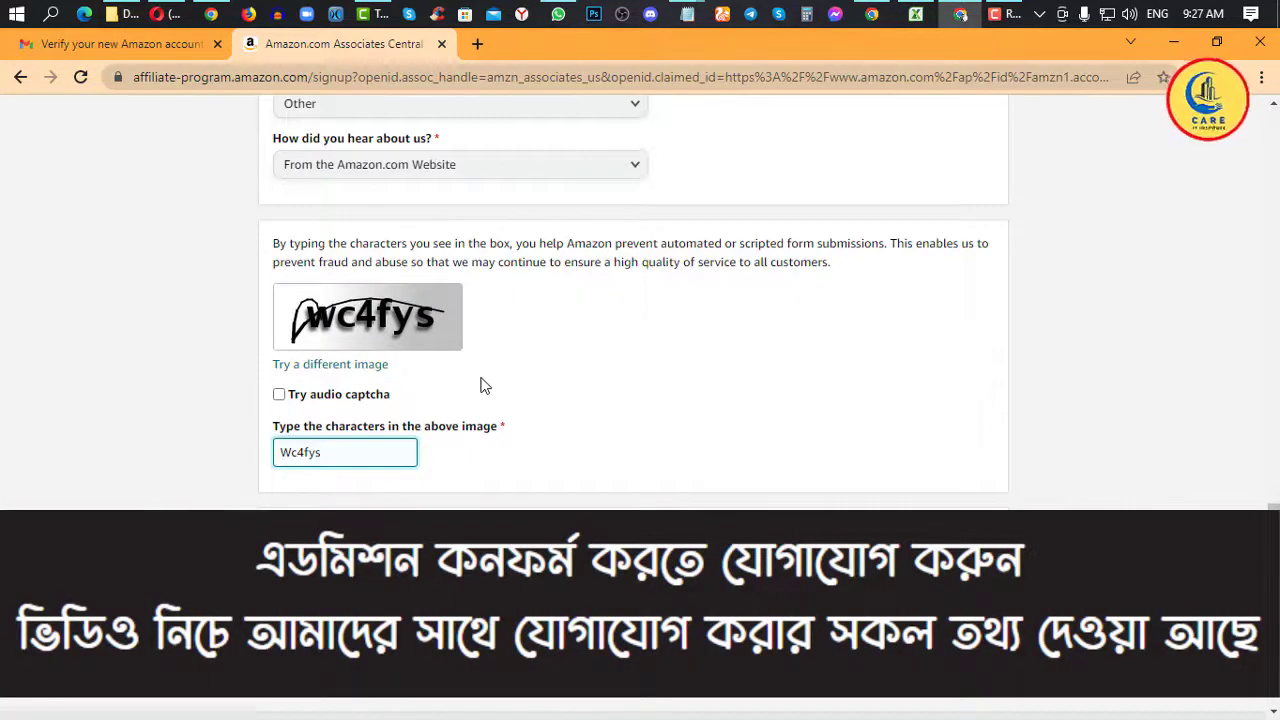
scroll(476, 387, "down", 1)
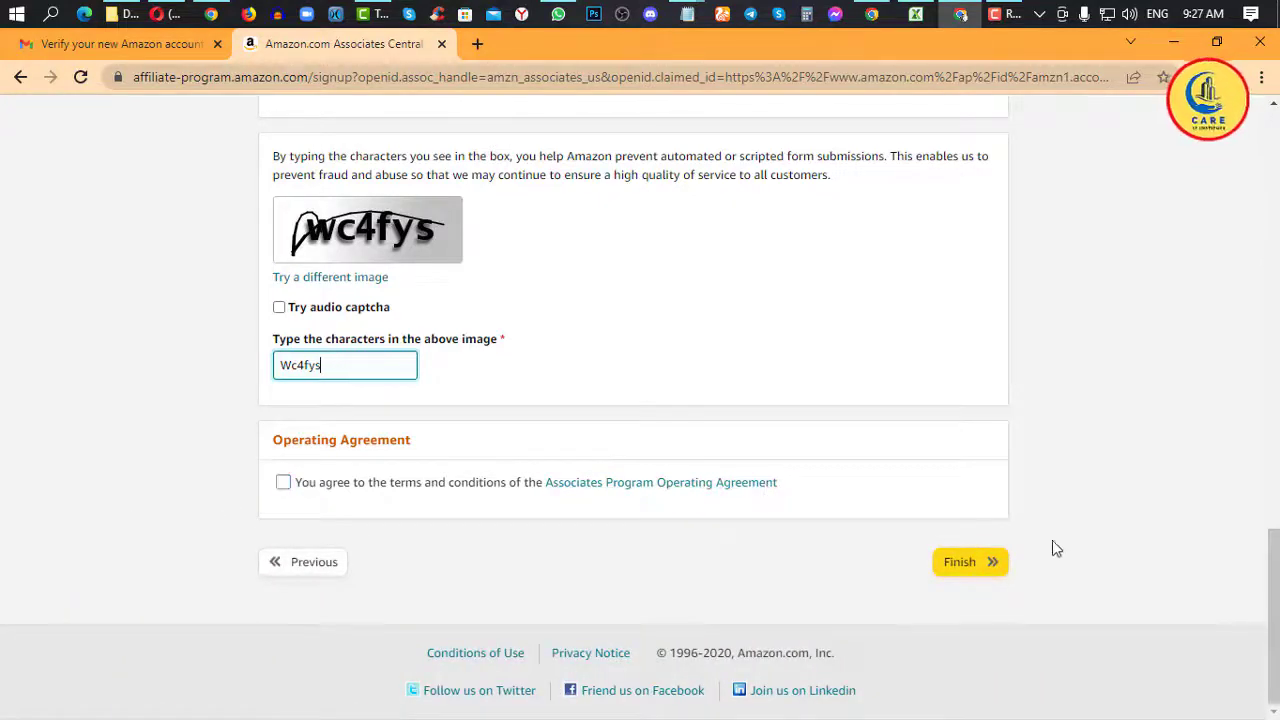
left_click(284, 482)
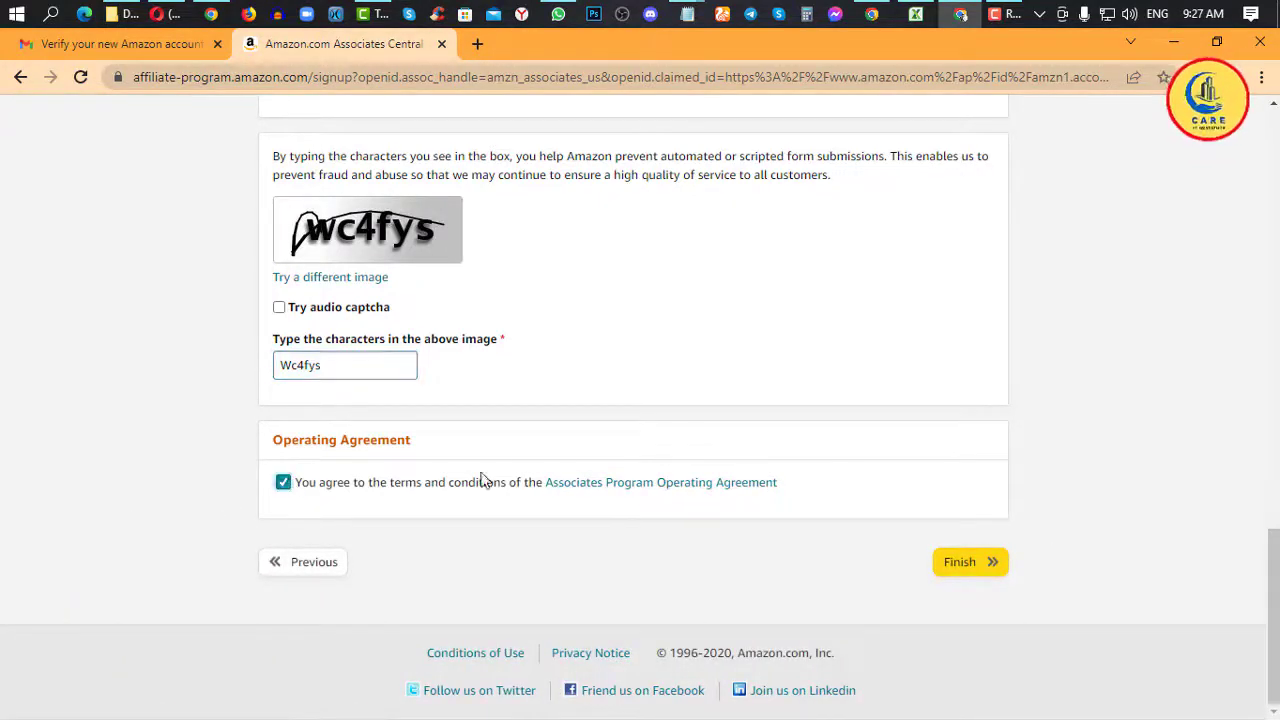
left_click(968, 565)
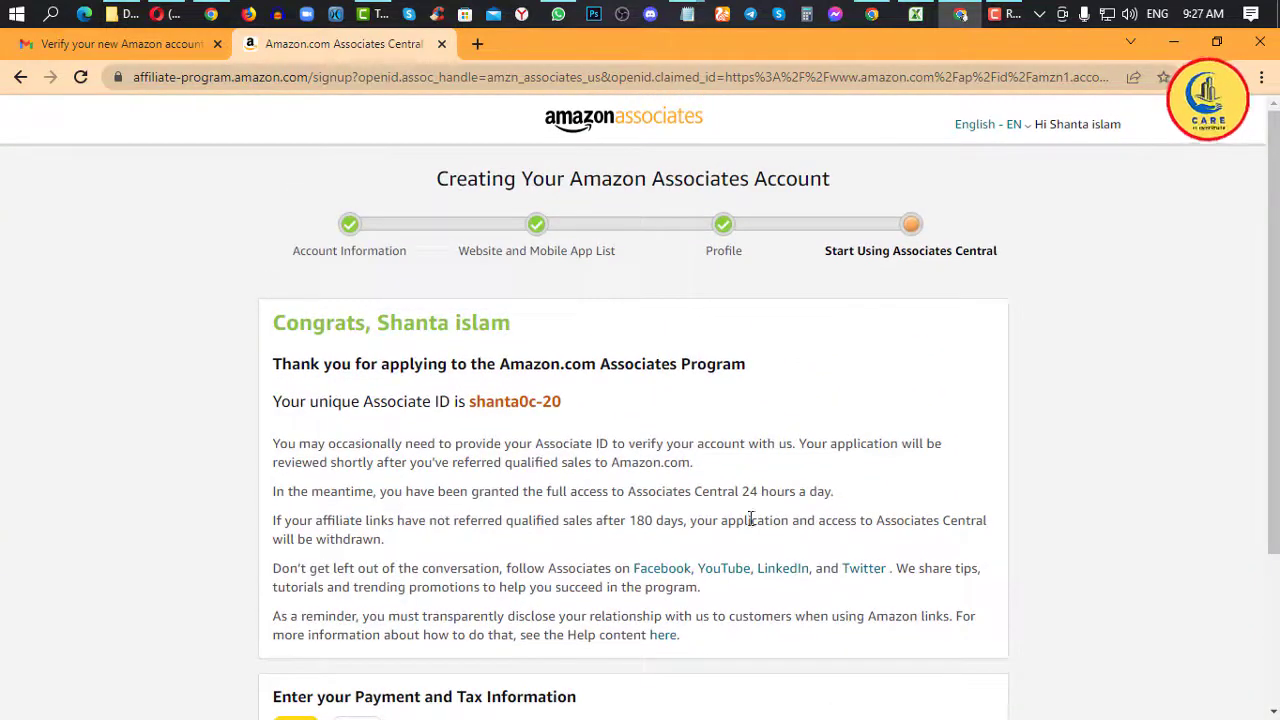
scroll(645, 490, "down", 2)
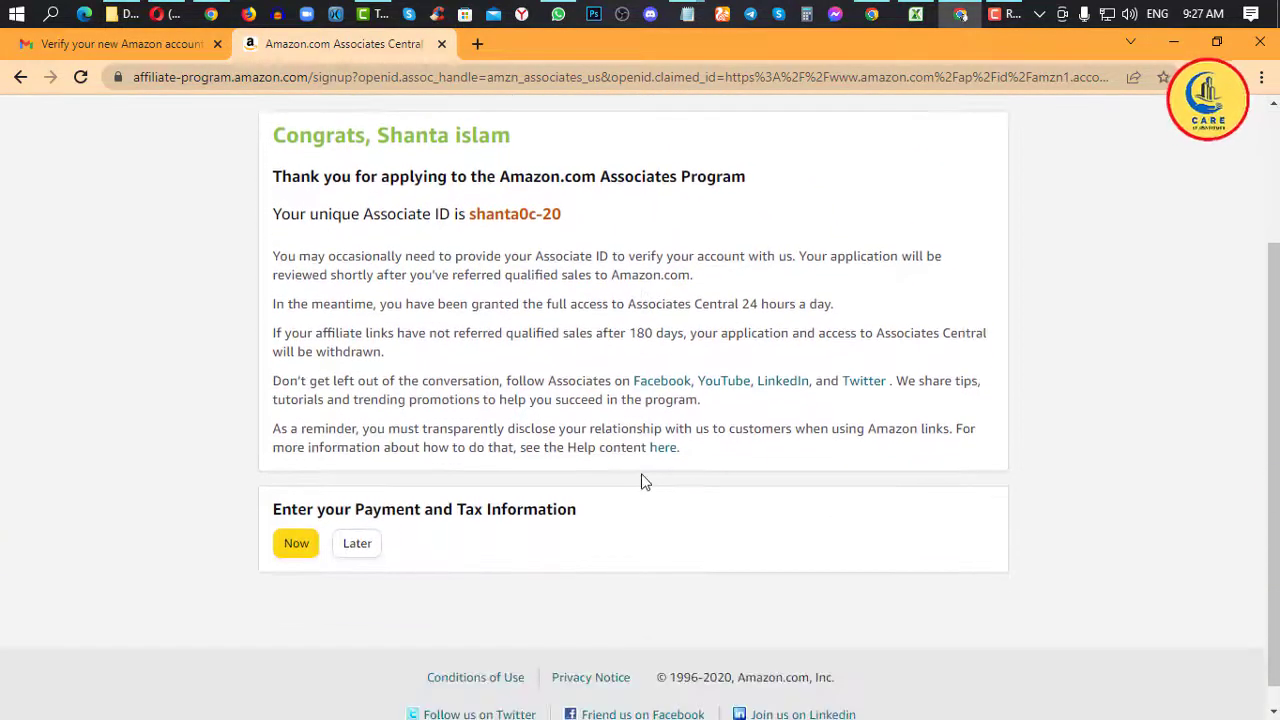
scroll(275, 321, "up", 2)
left_click_drag(470, 322, 514, 329)
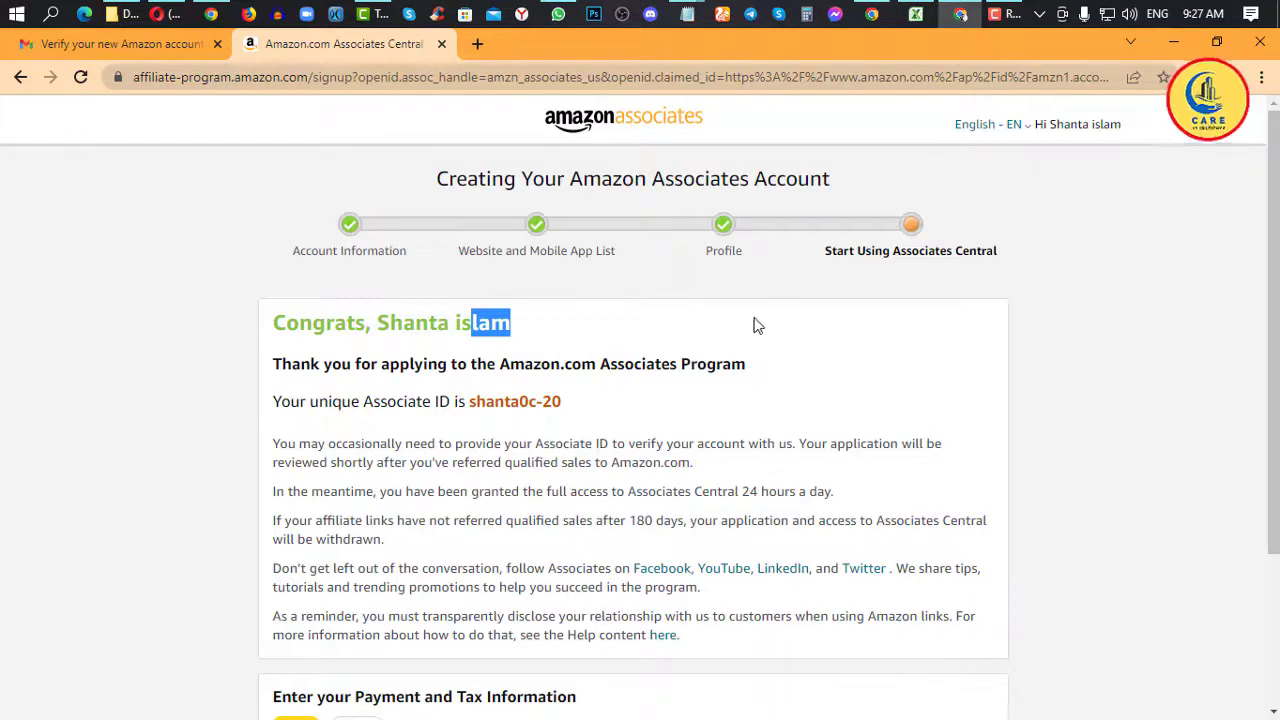
scroll(668, 448, "down", 2)
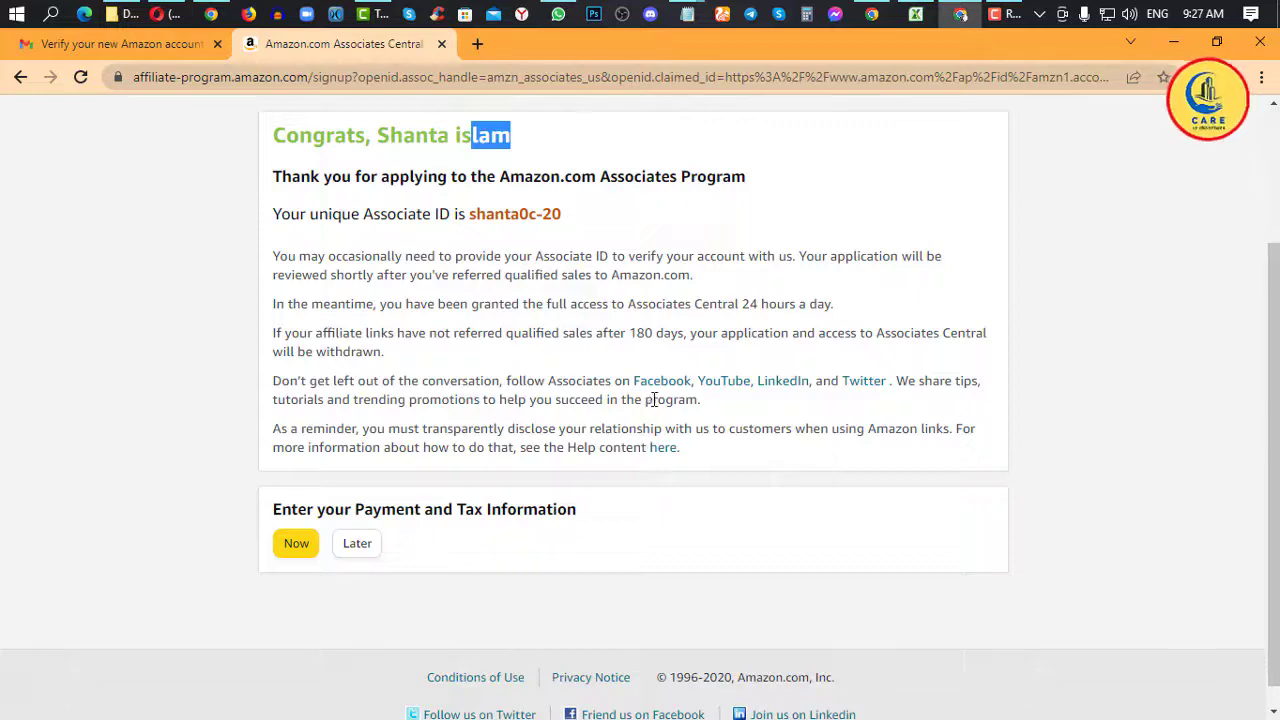
left_click_drag(317, 381, 660, 397)
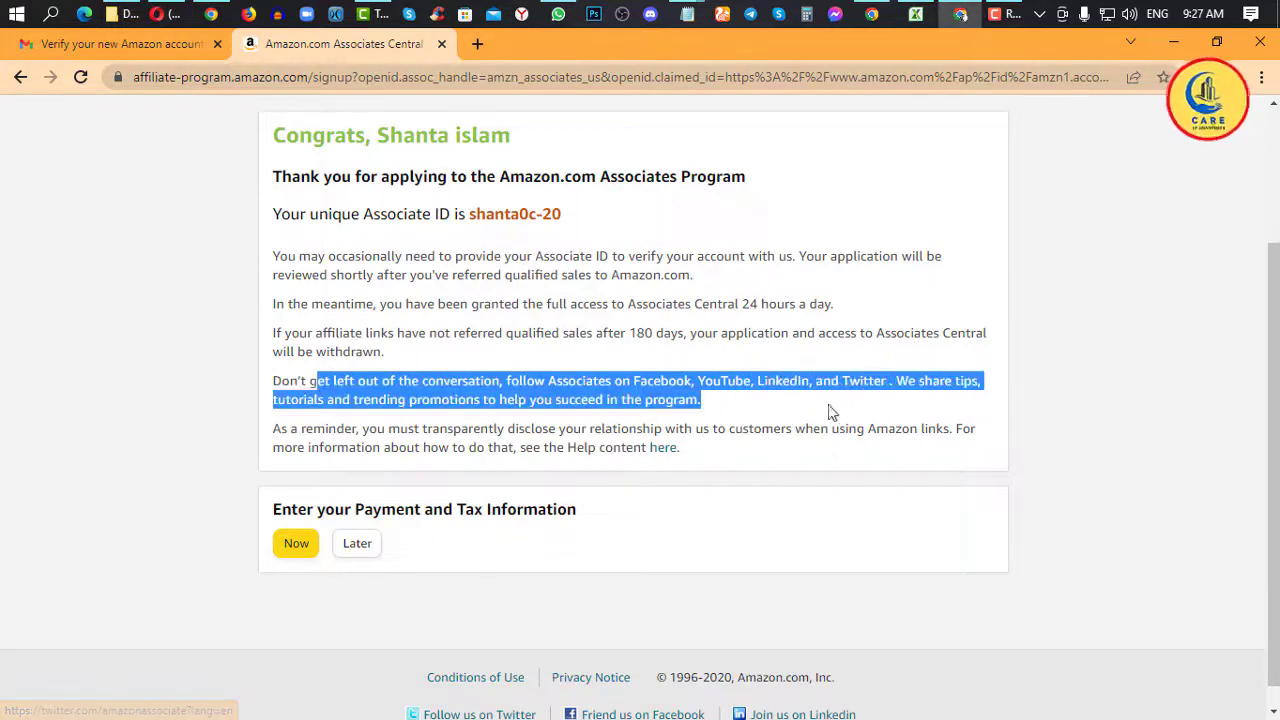
left_click(760, 402)
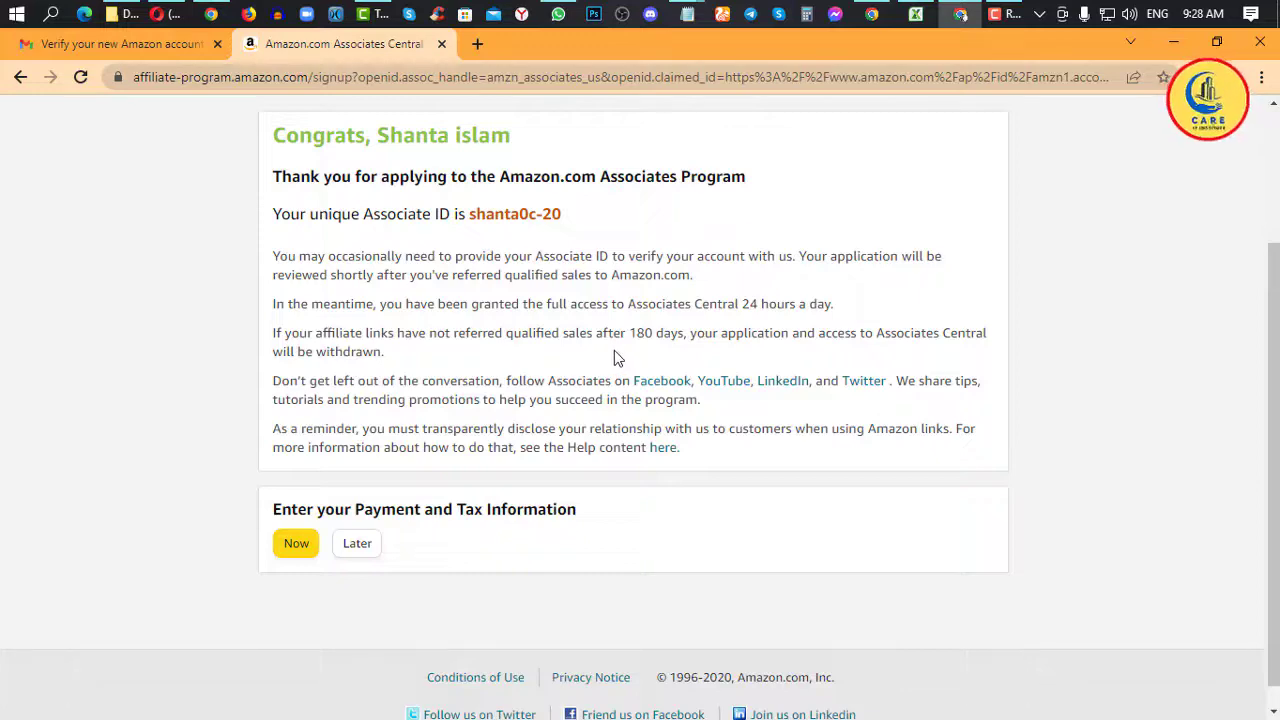
scroll(614, 358, "down", 1)
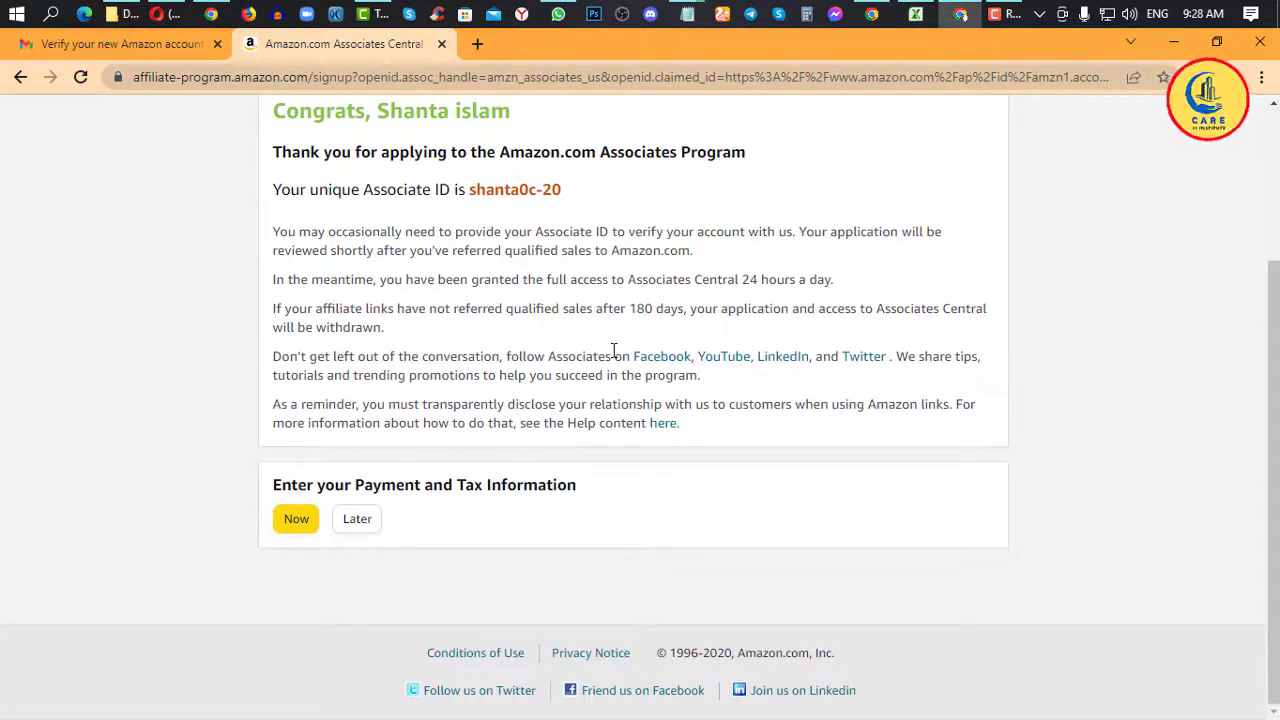
scroll(614, 350, "up", 2)
scroll(615, 355, "down", 2)
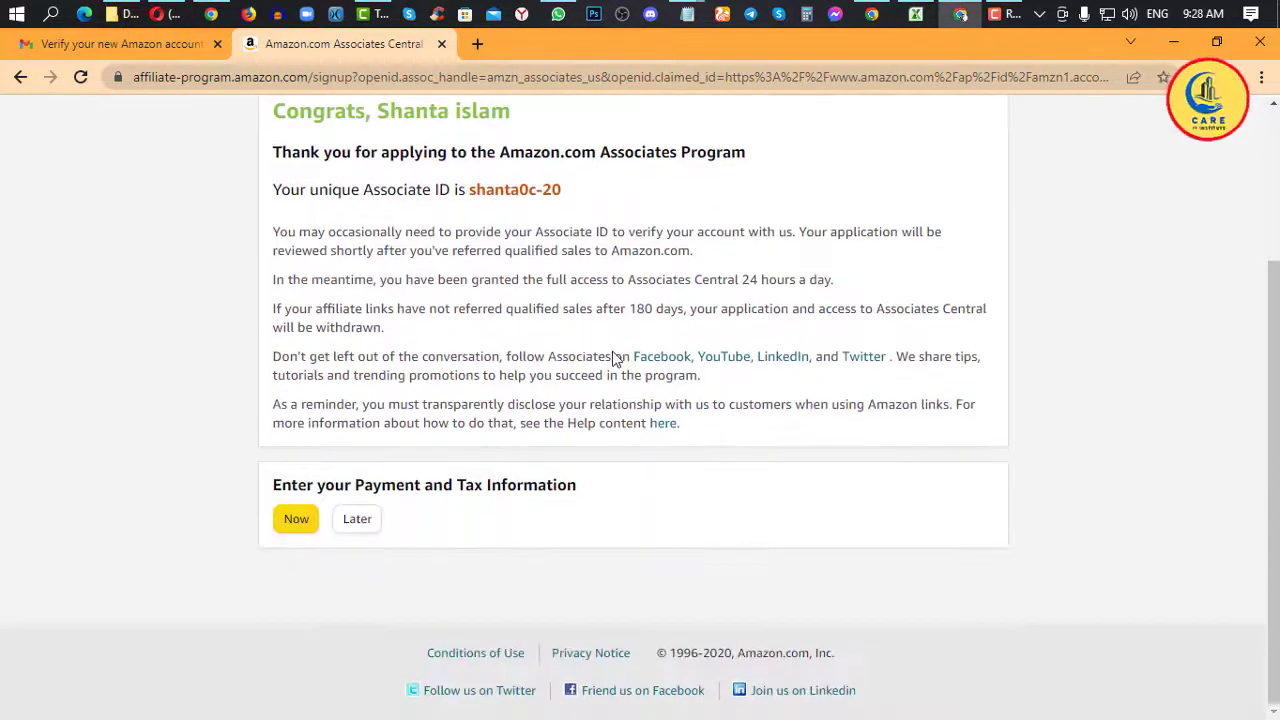
scroll(612, 352, "up", 2)
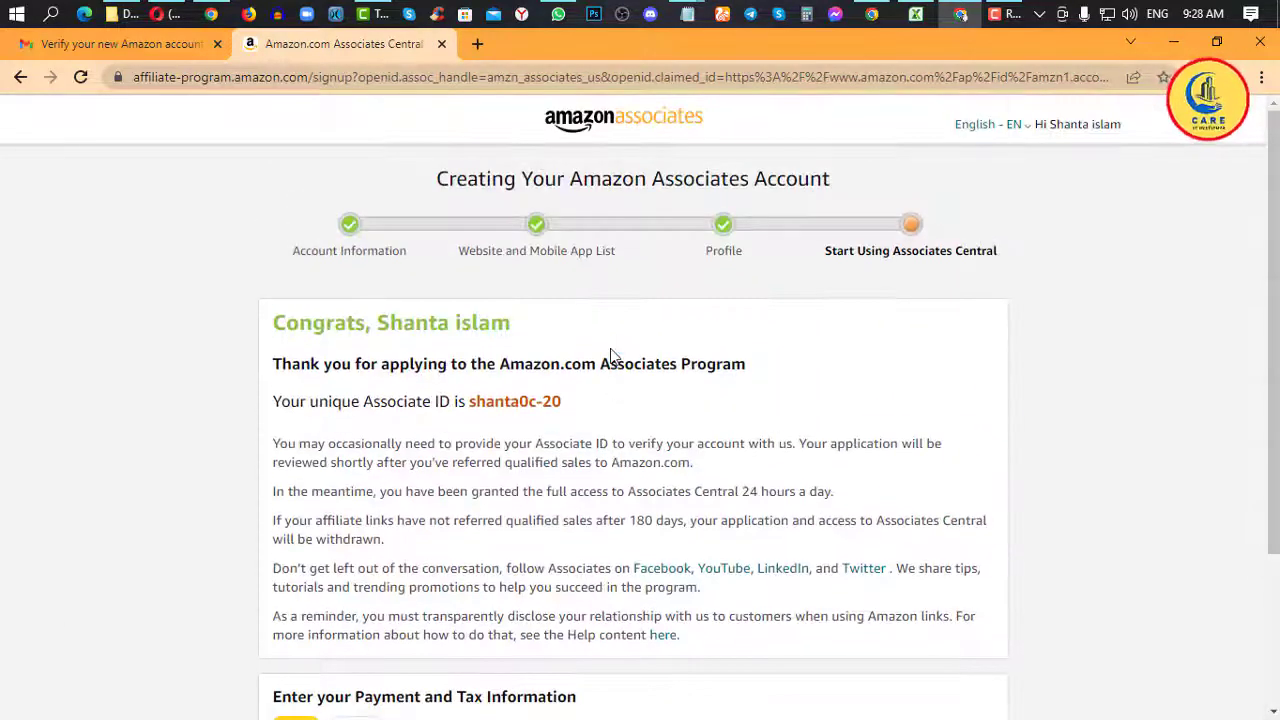
scroll(612, 352, "down", 2)
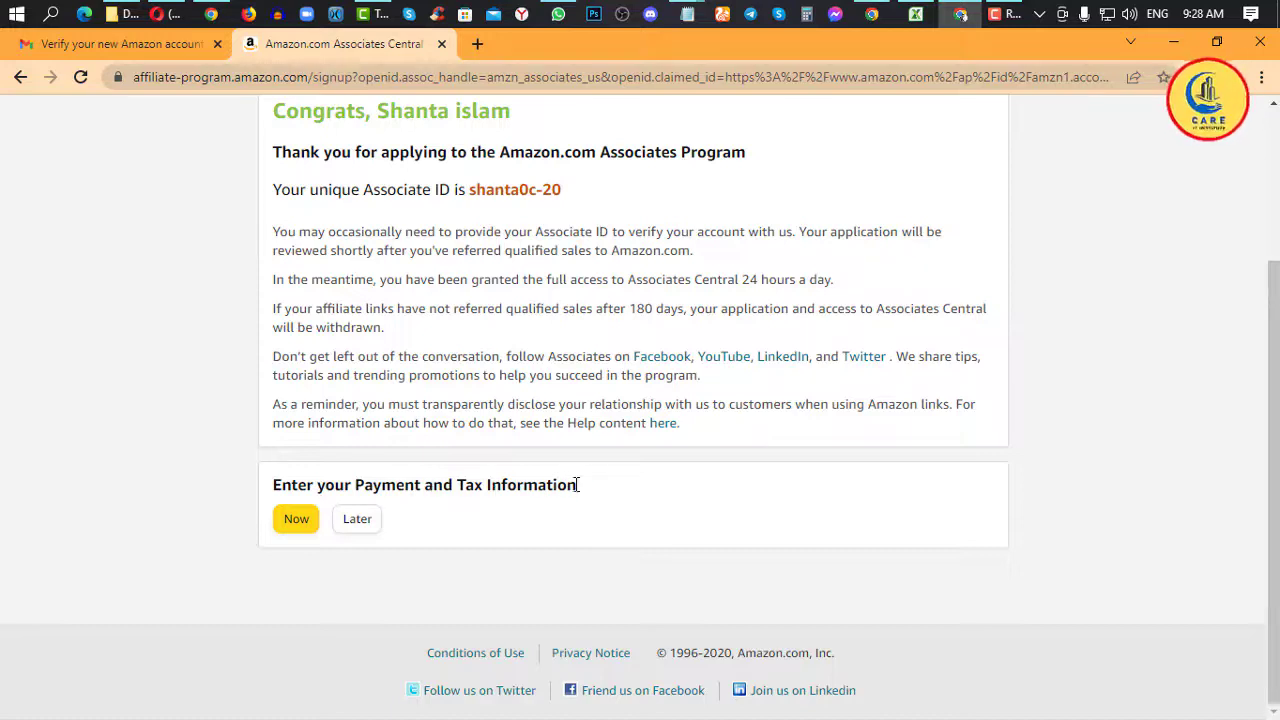
left_click_drag(577, 486, 275, 482)
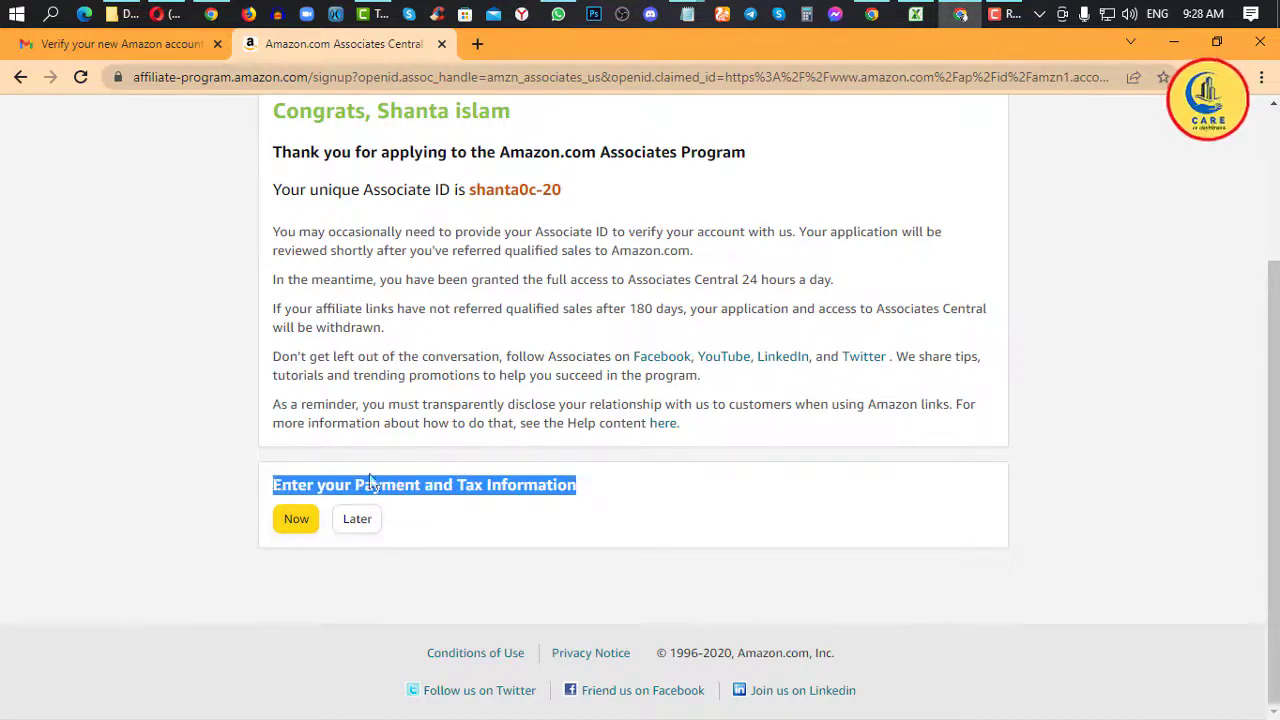